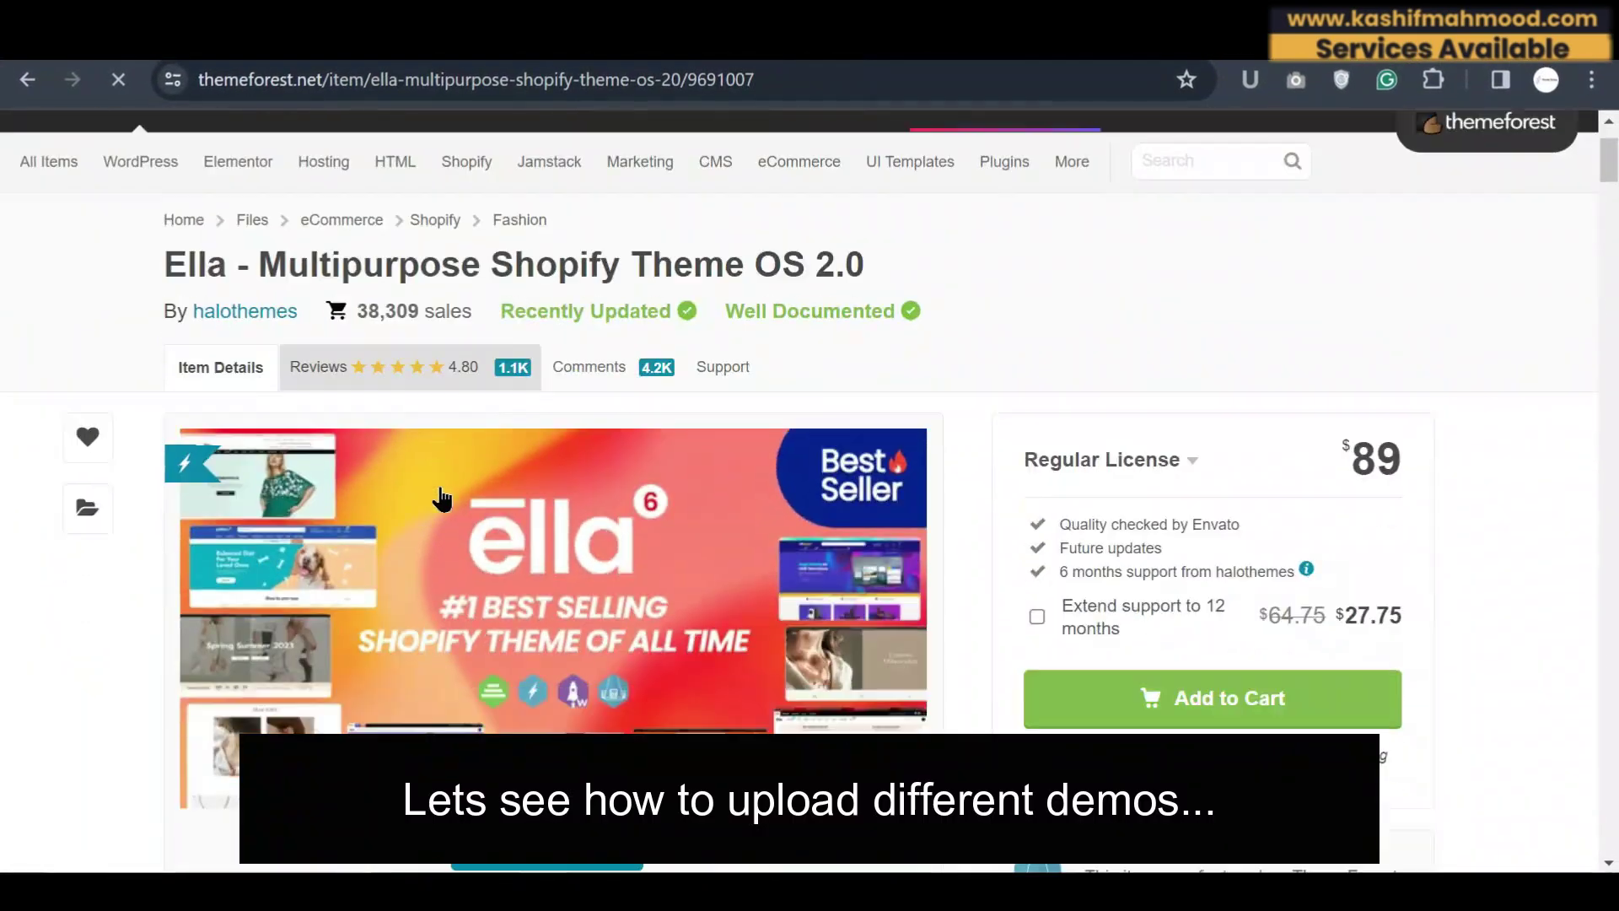
Launch the Ella live preview, browse the demo grid and open the Shoes (Home 18) demo store
scroll(558, 614, "down", 5)
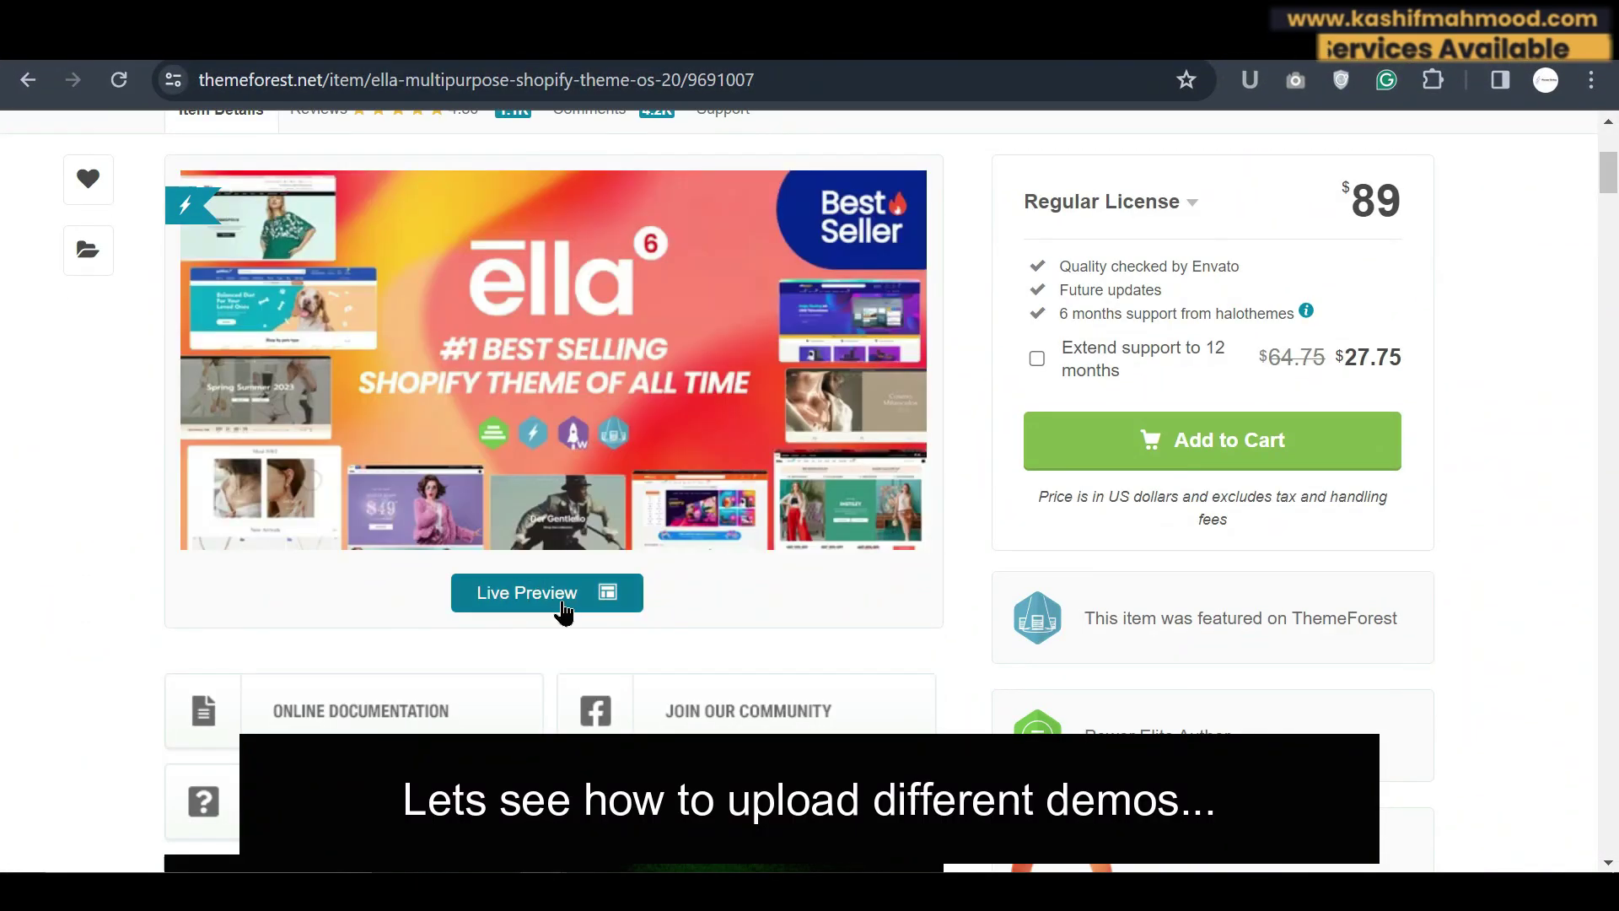
left_click(559, 615)
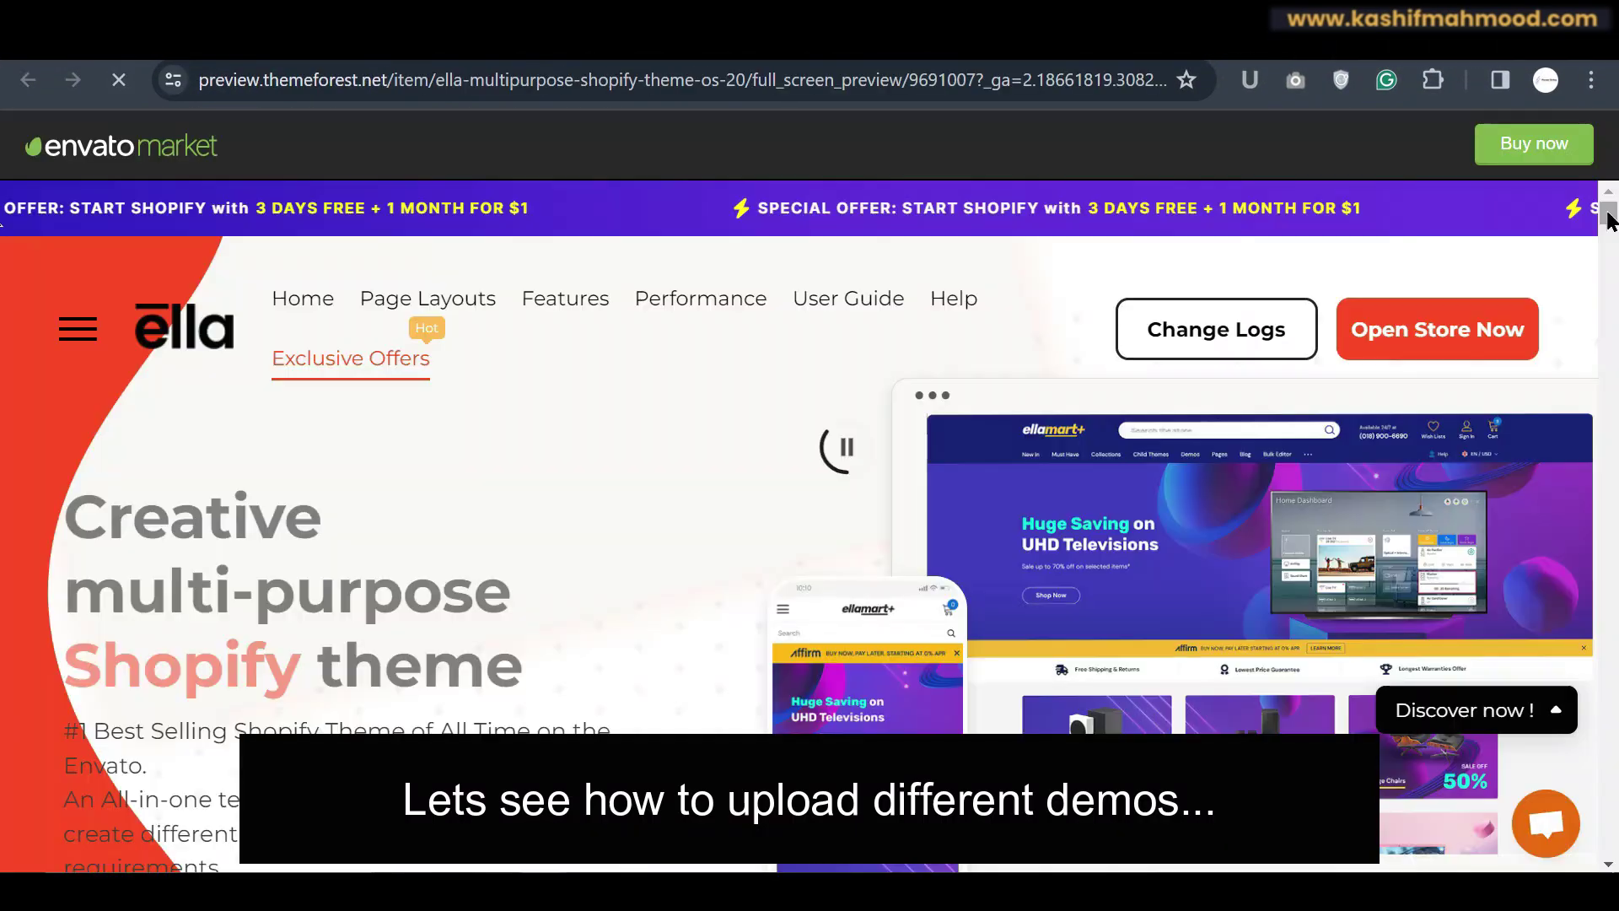
scroll(3, 290, "down", 10)
scroll(3, 291, "down", 10)
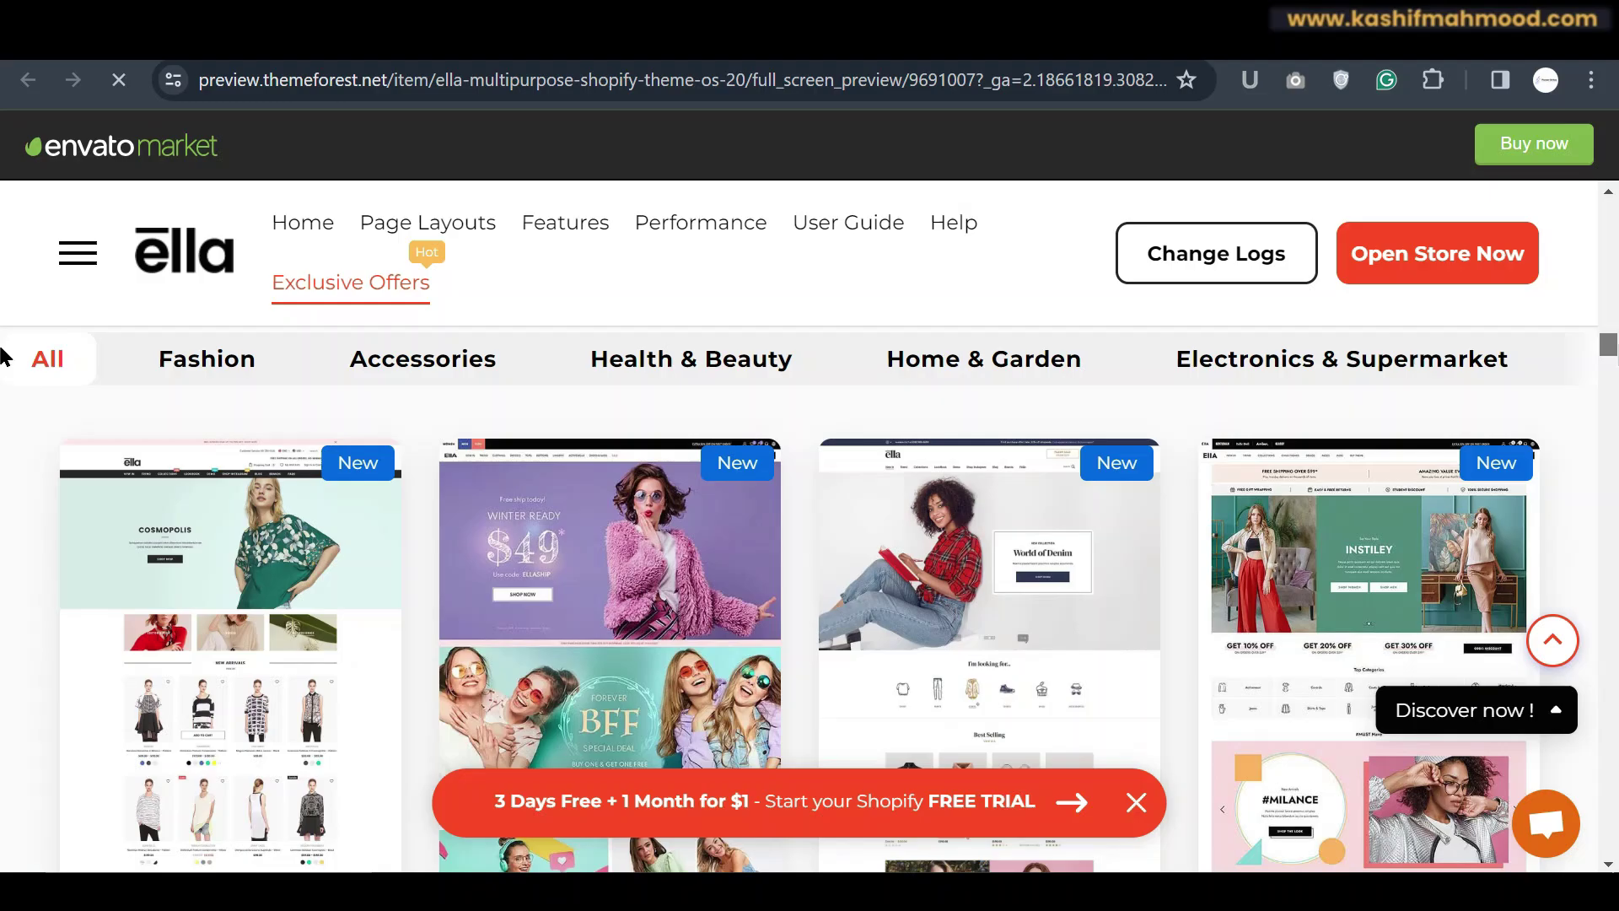
scroll(2, 350, "up", 2)
scroll(3, 350, "down", 15)
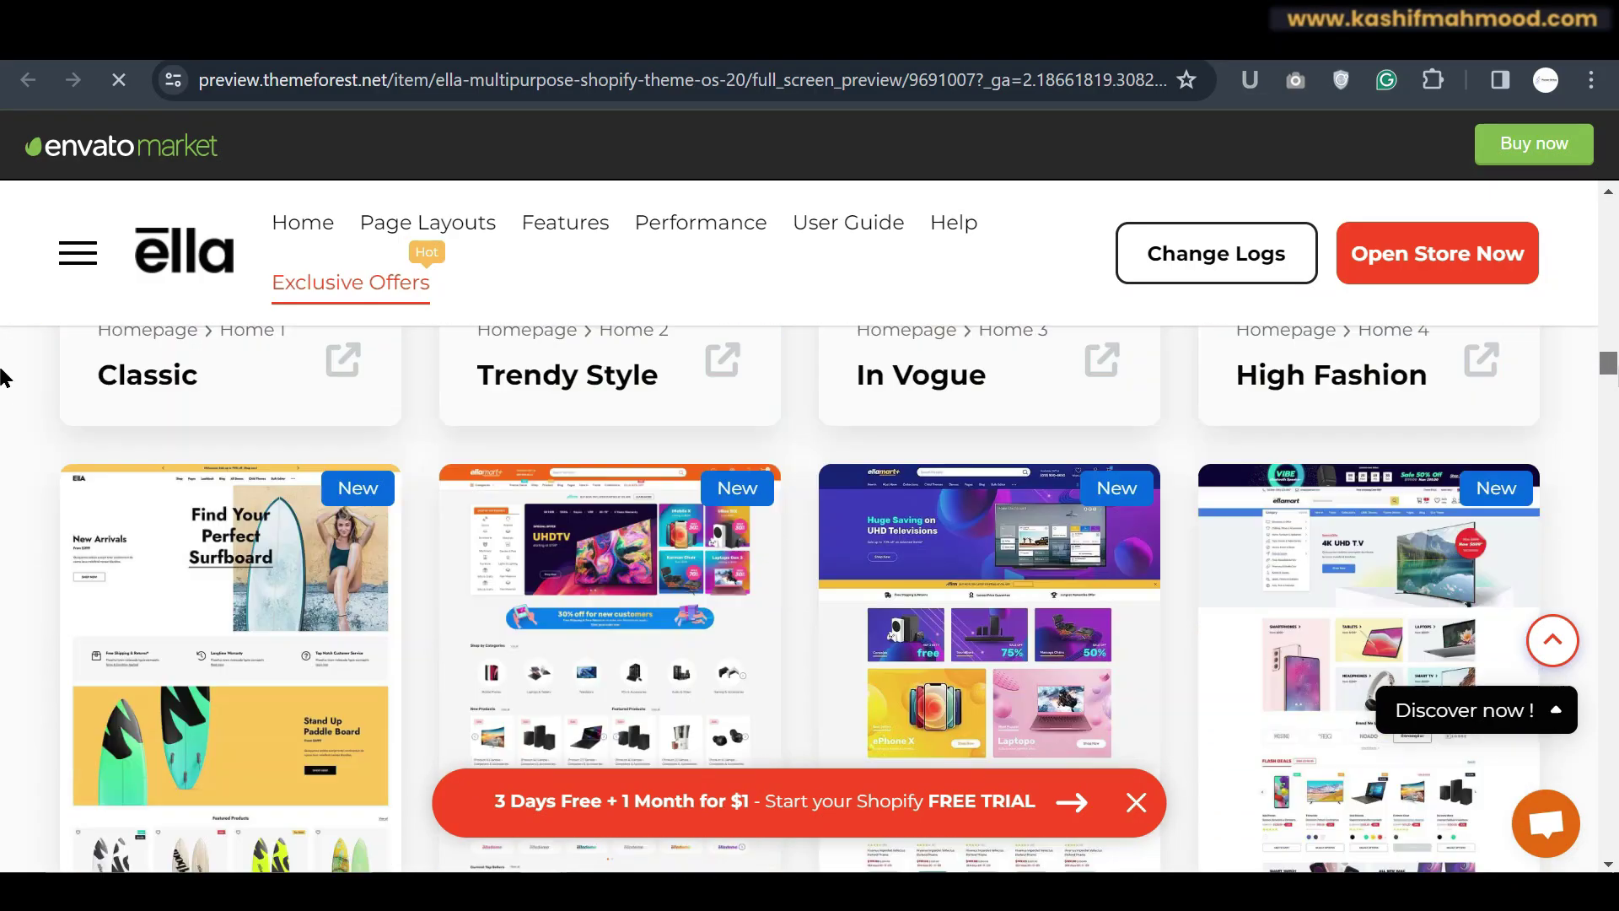
scroll(3, 403, "down", 10)
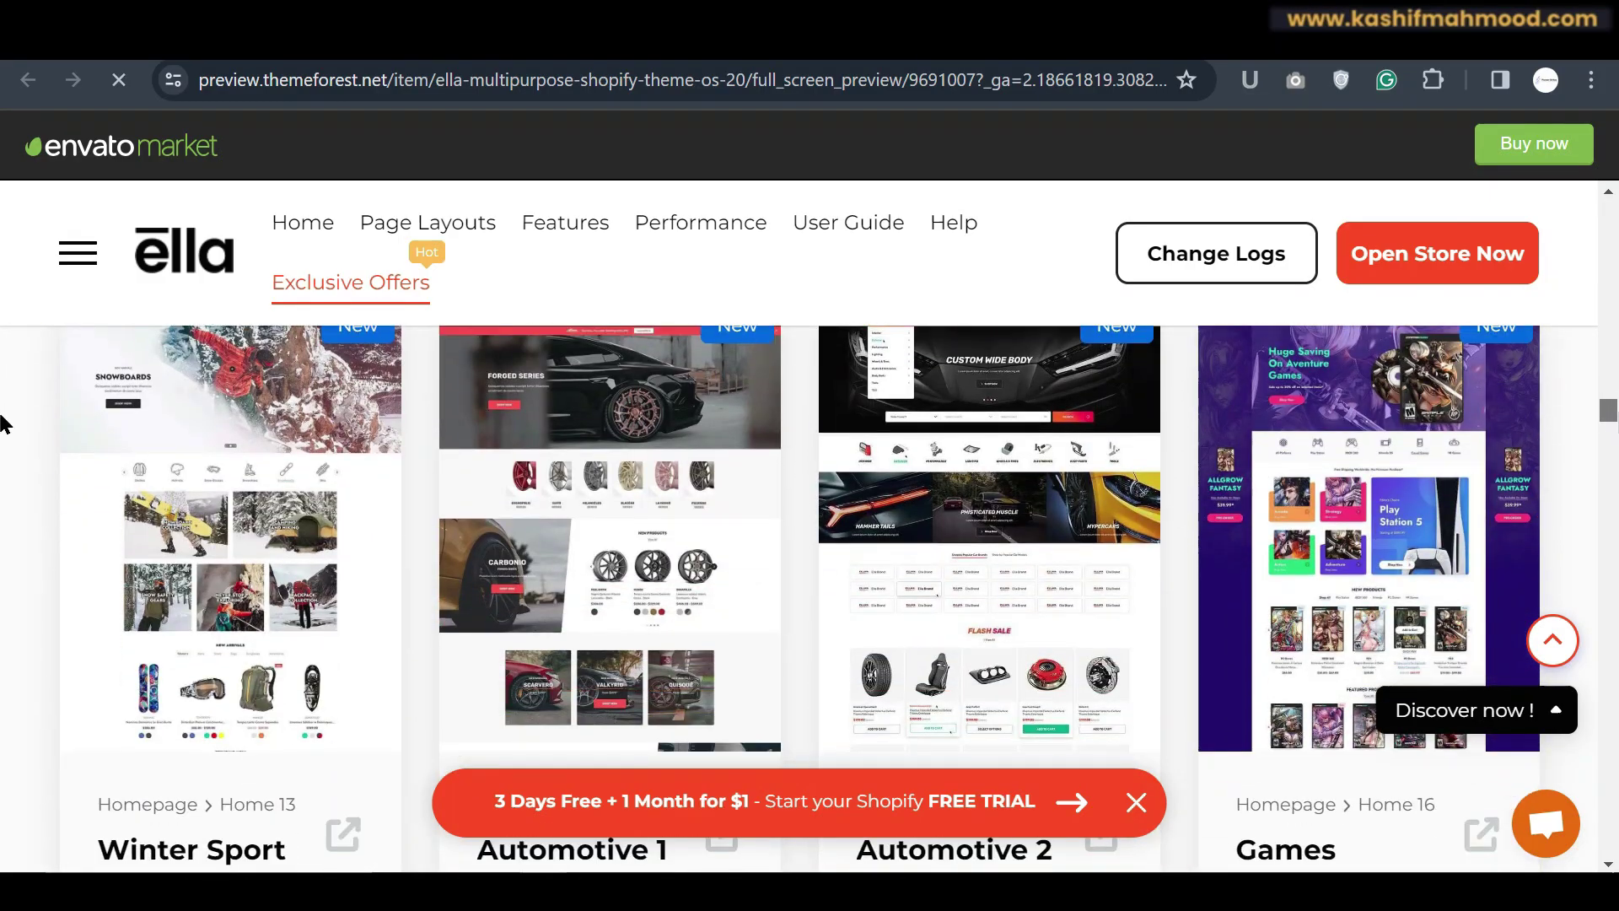
scroll(3, 432, "down", 5)
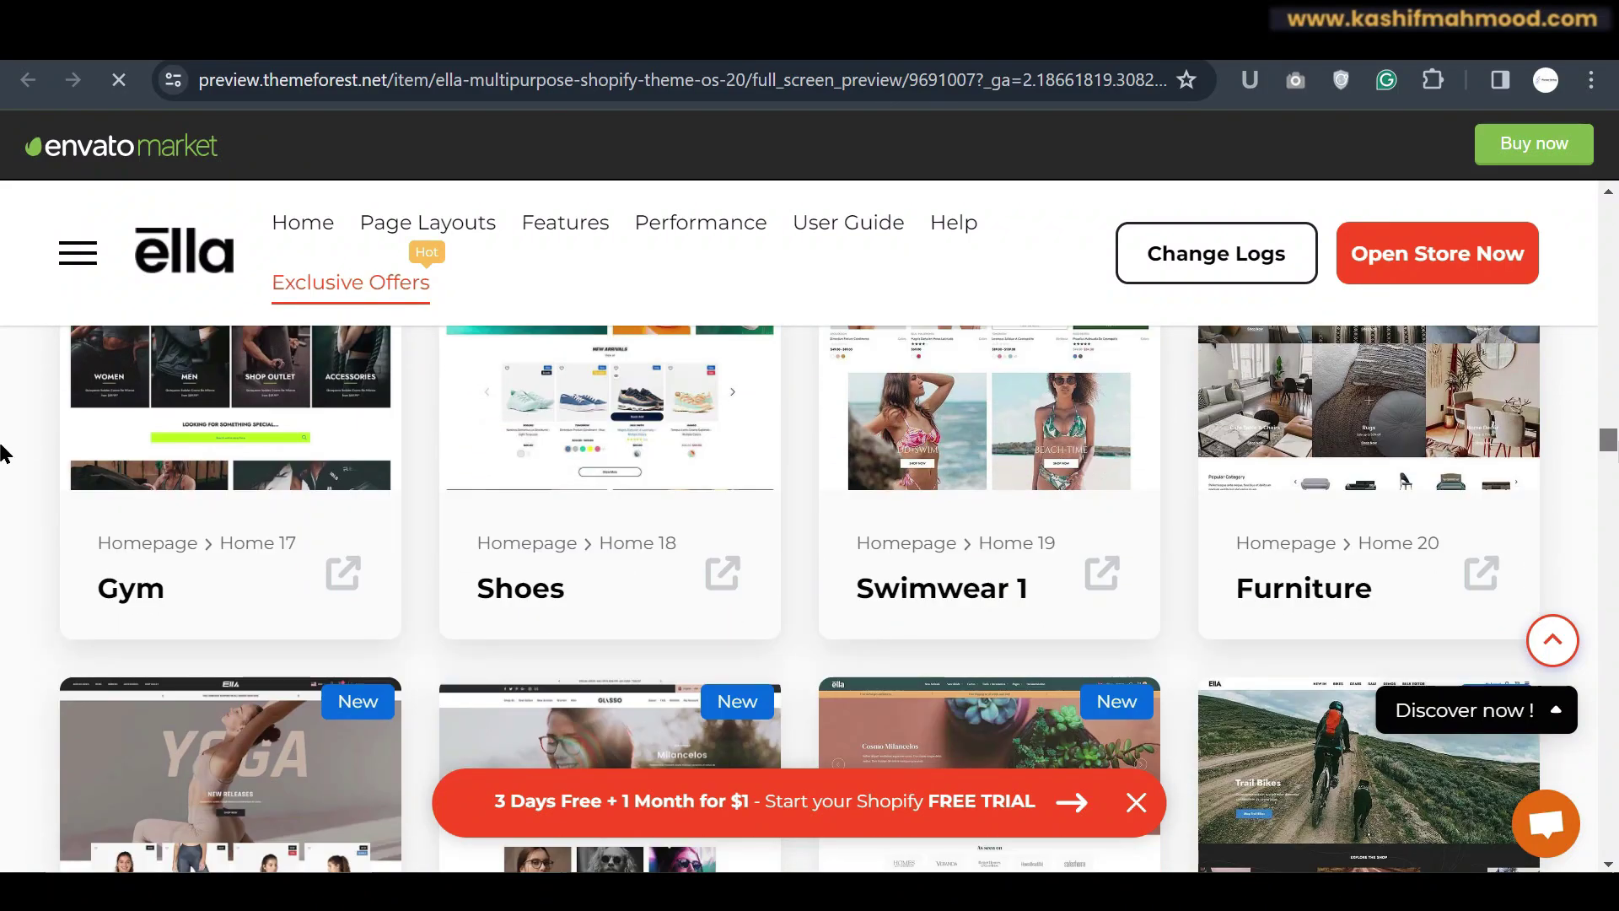
scroll(3, 455, "up", 2)
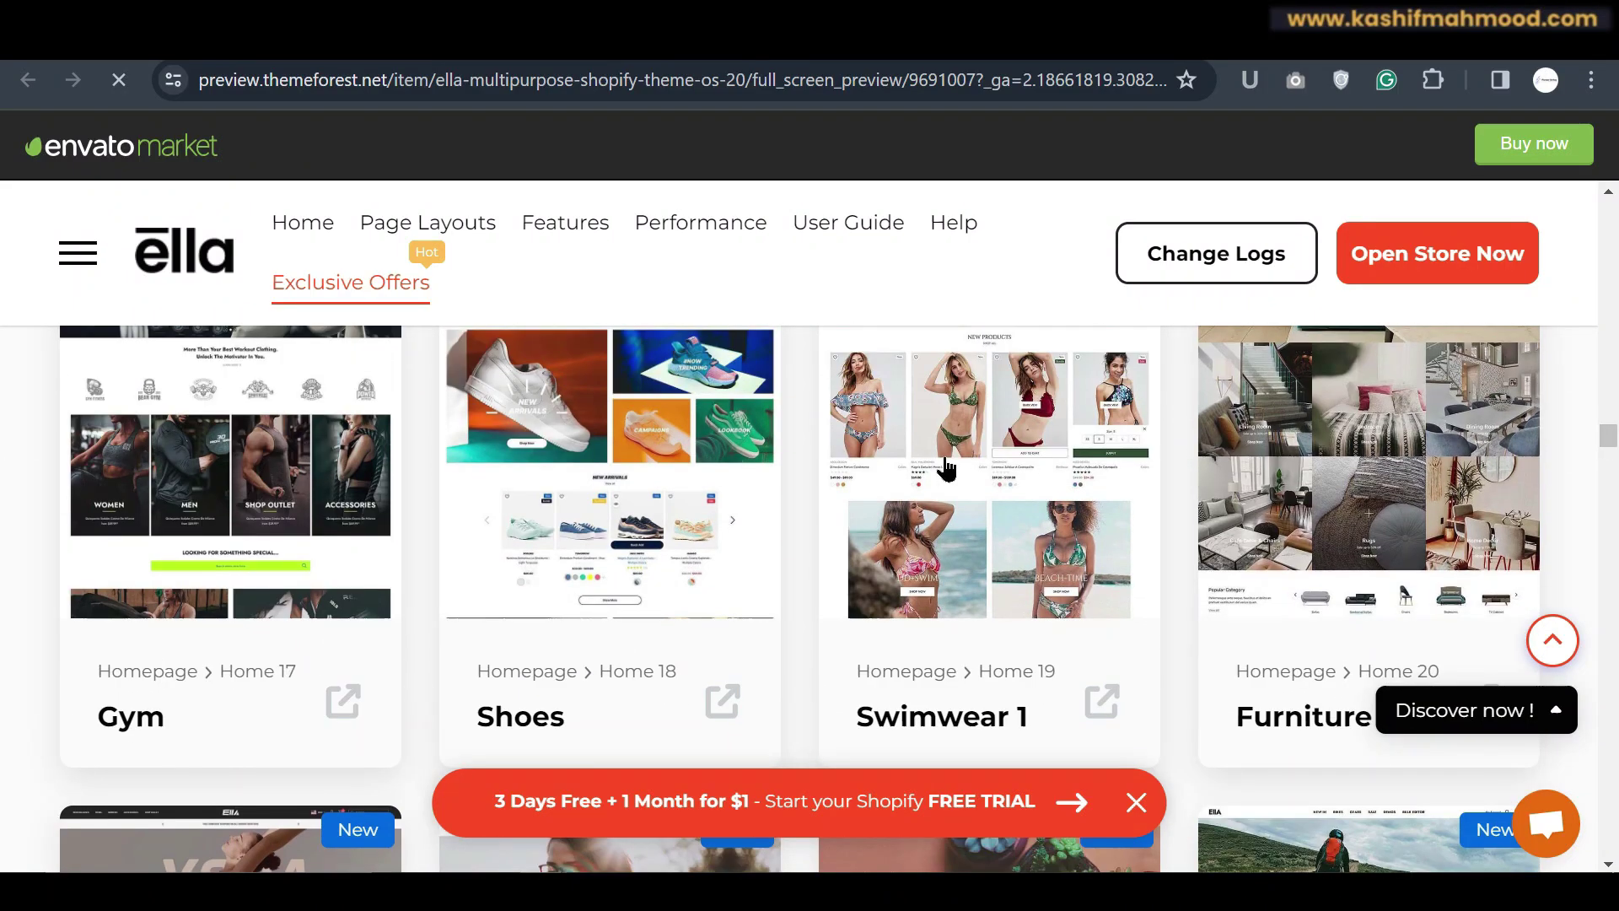
left_click(628, 510)
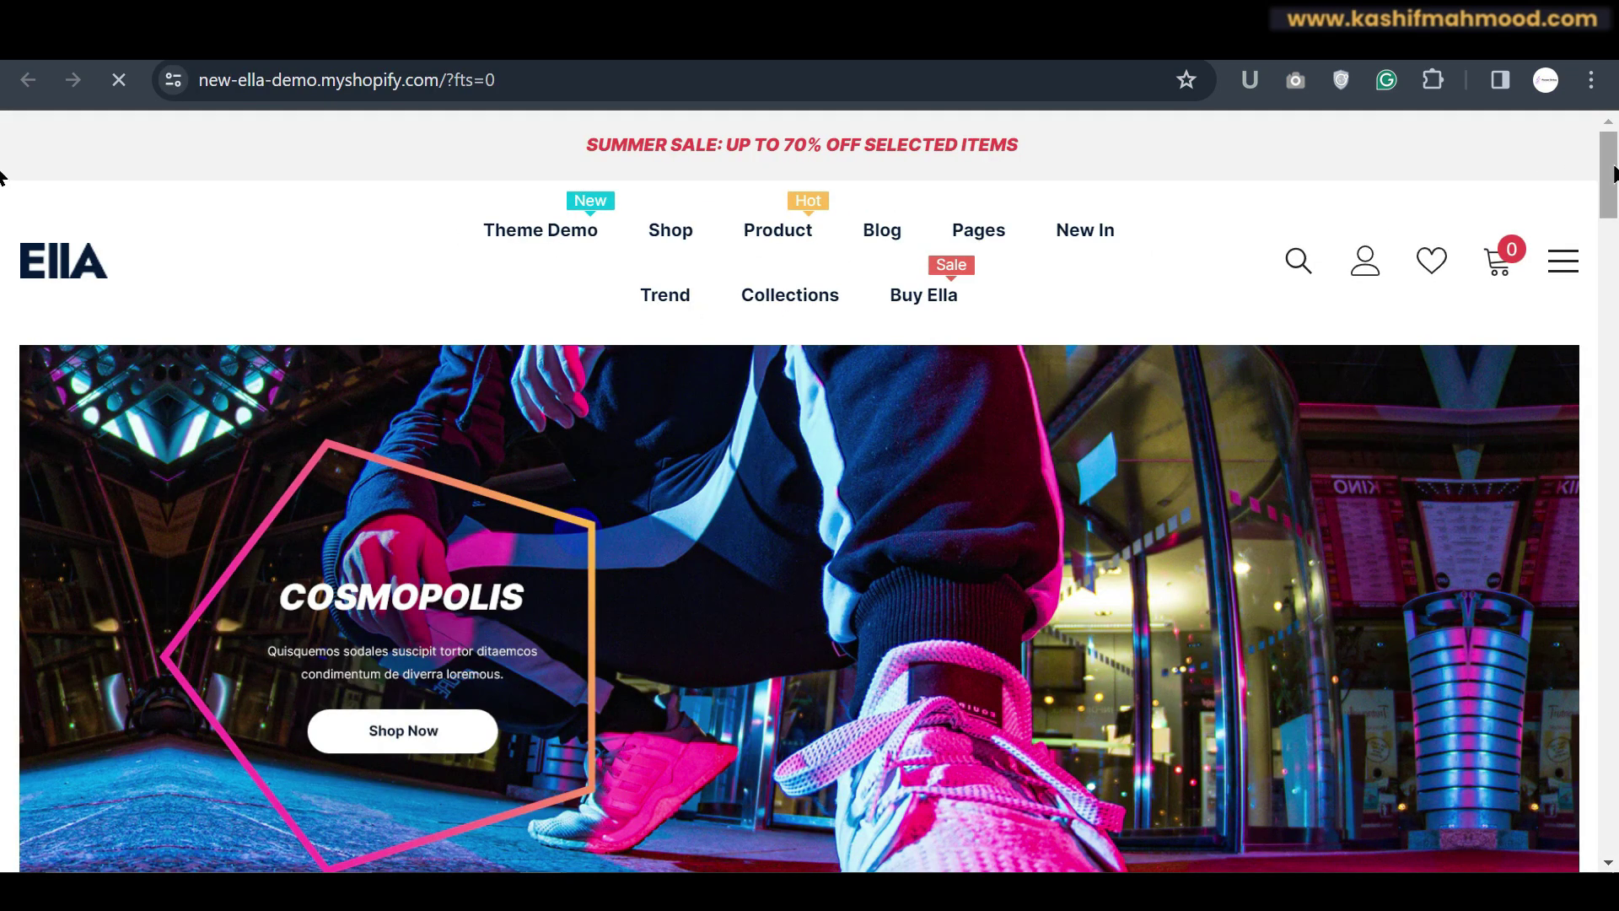
scroll(1, 175, "down", 15)
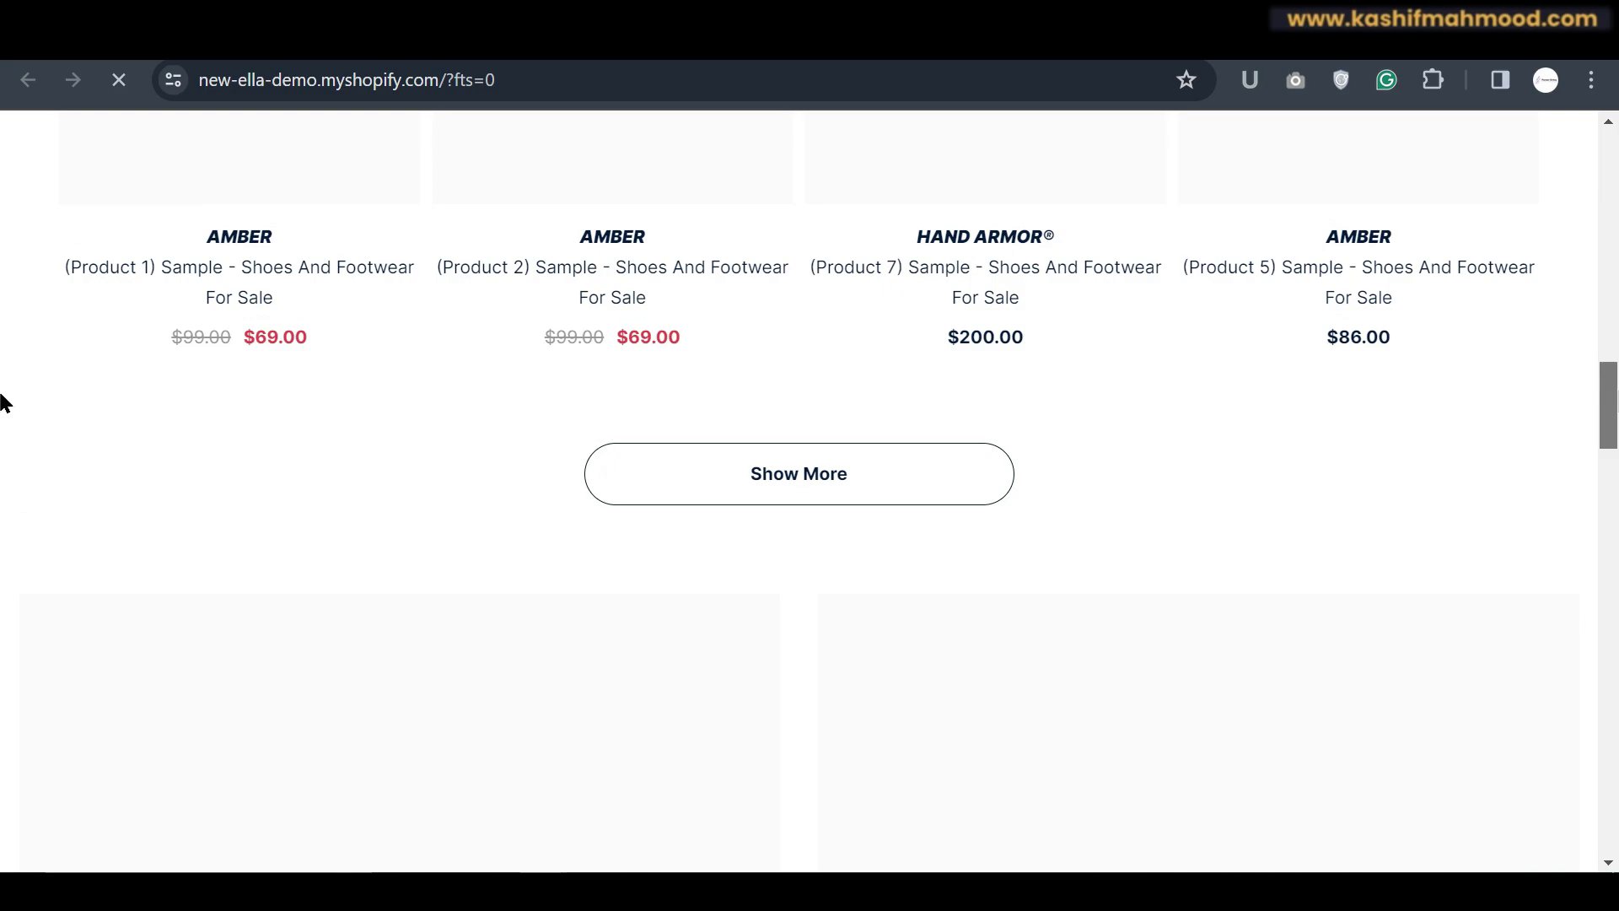
scroll(2, 403, "up", 5)
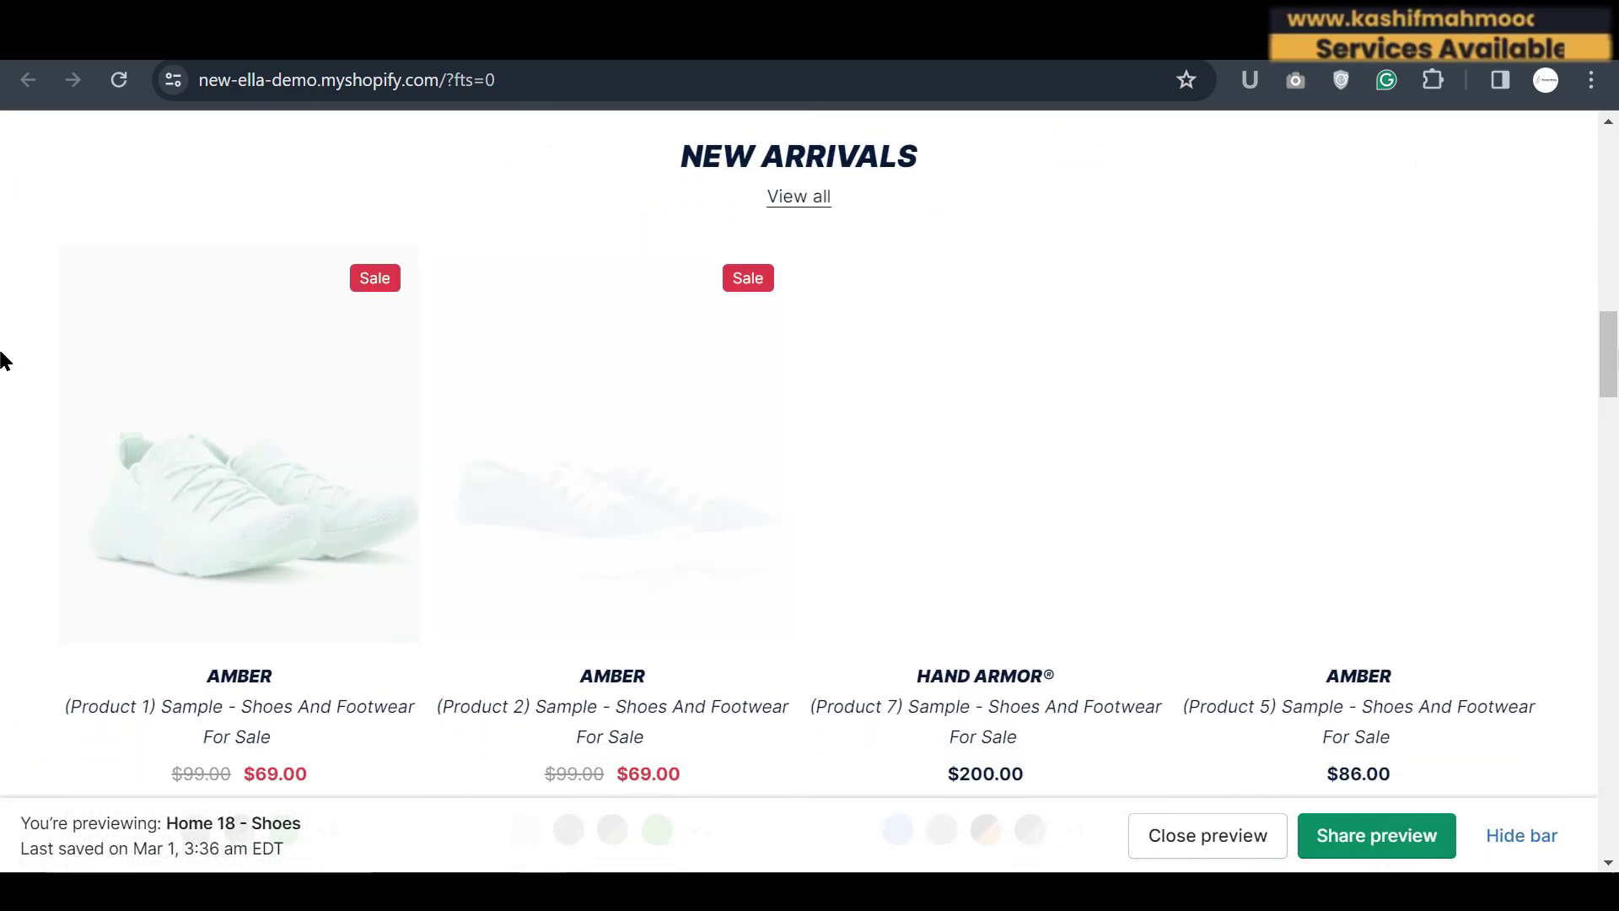
scroll(1, 361, "down", 10)
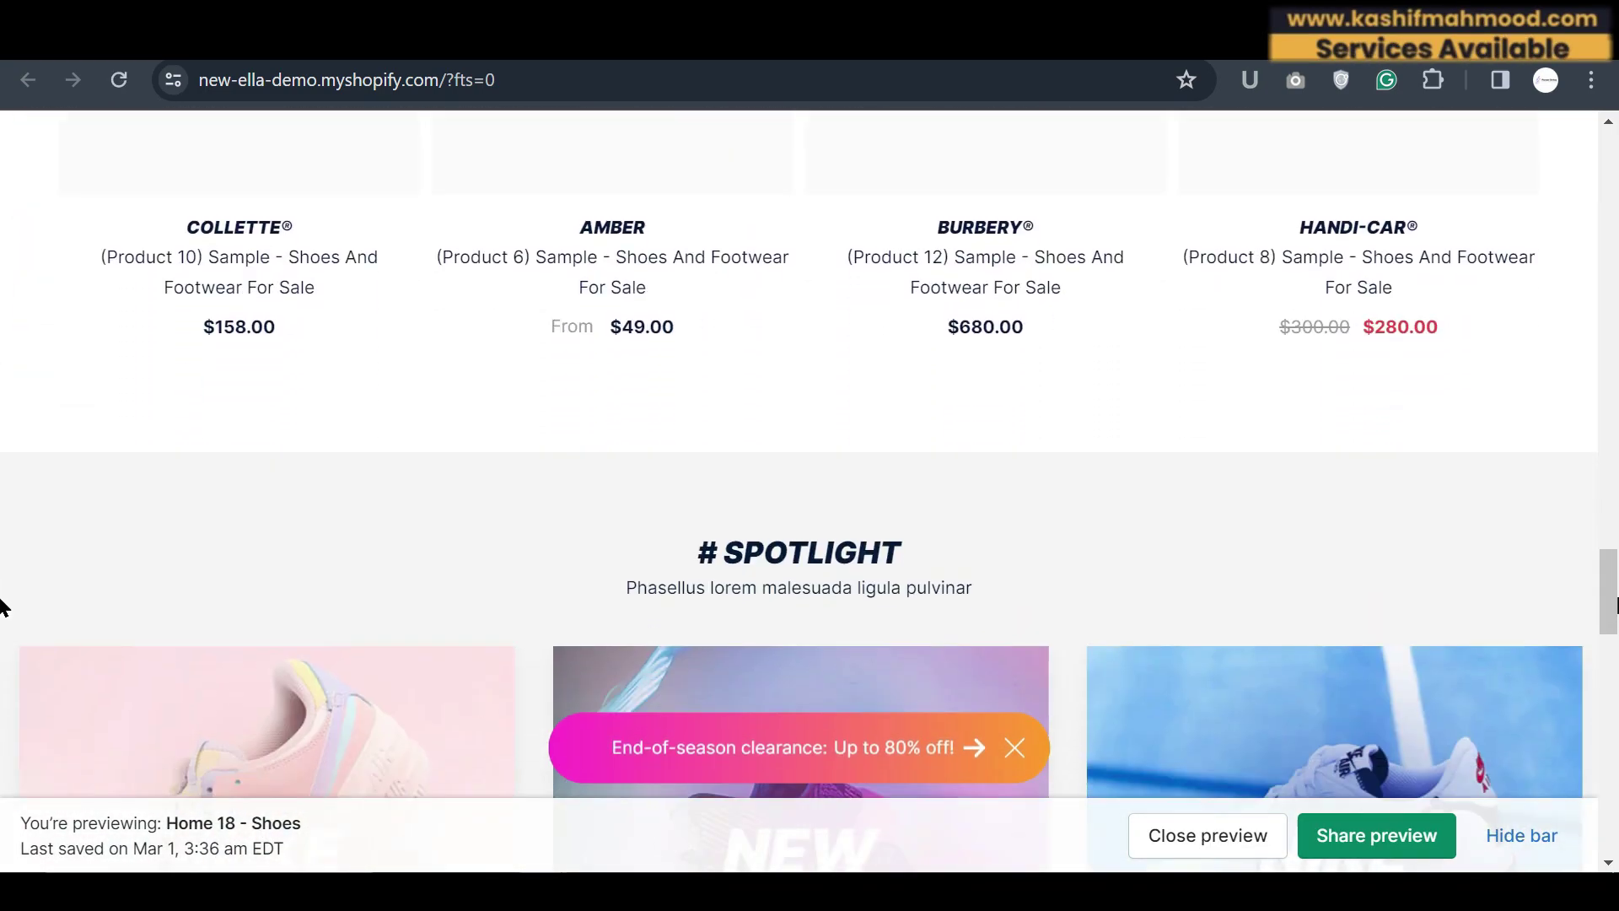
scroll(2, 607, "down", 10)
scroll(3, 540, "up", 20)
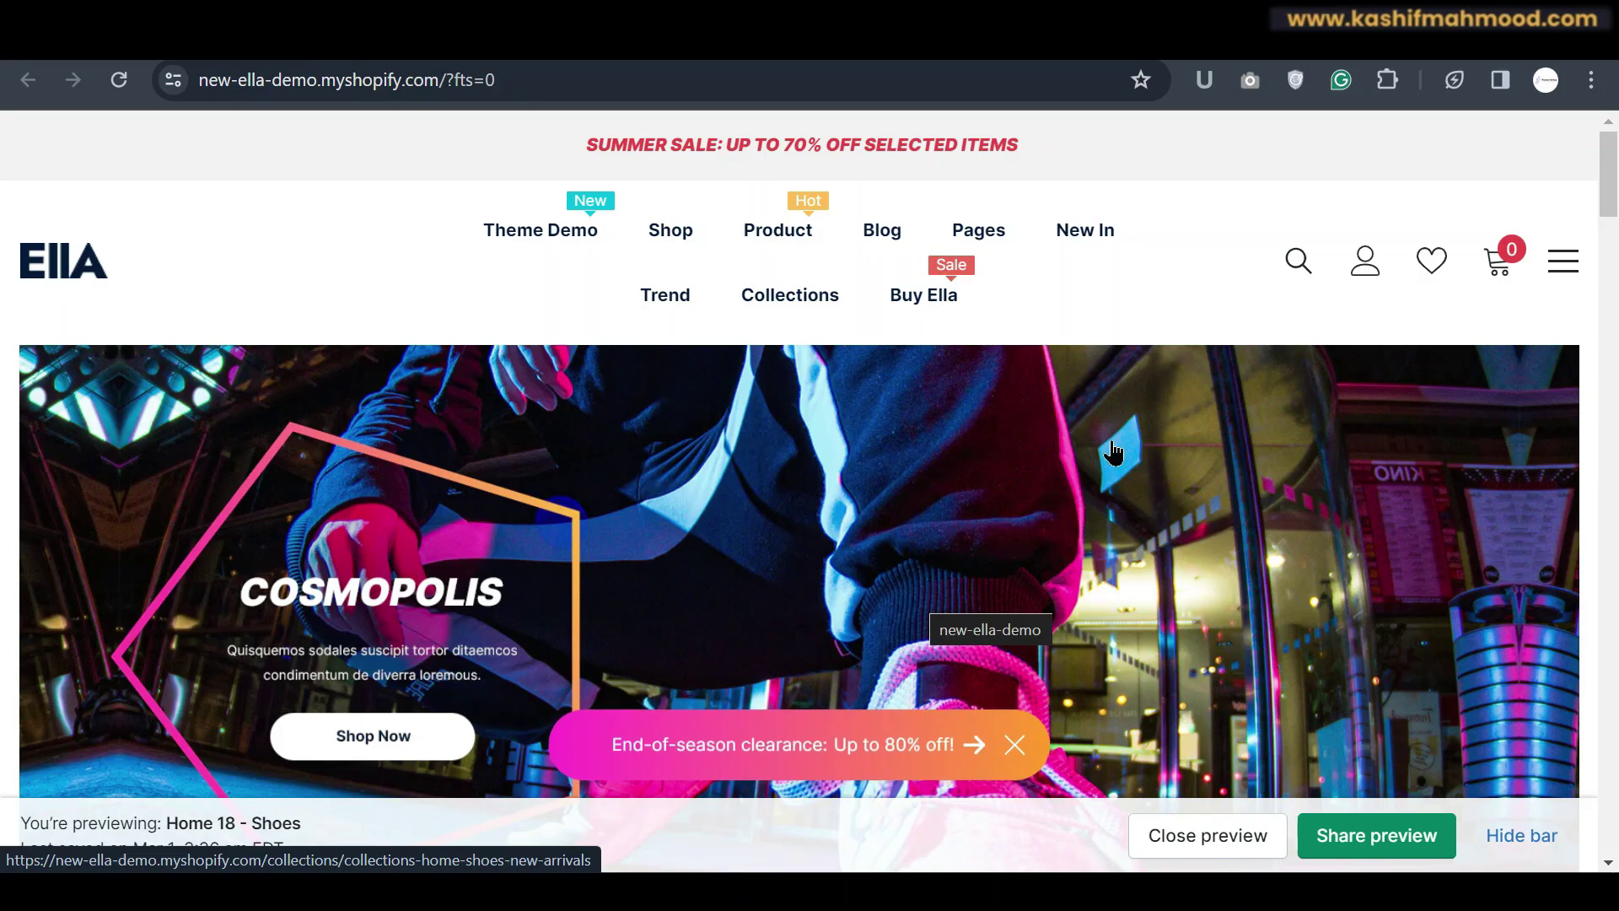
scroll(3, 211, "down", 12)
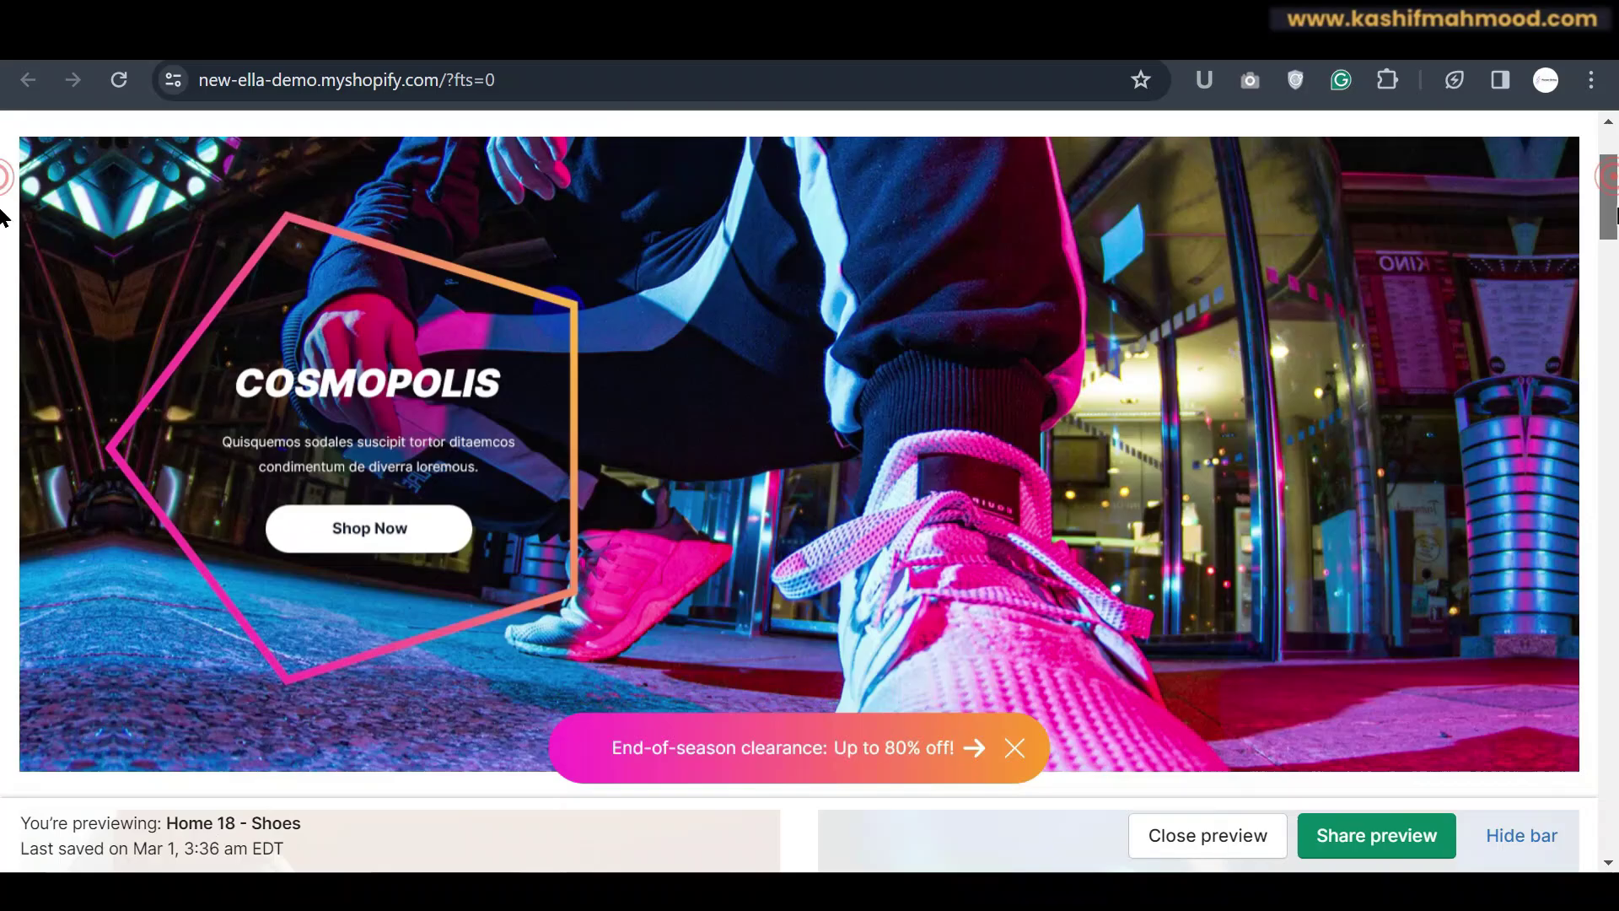
scroll(2, 346, "down", 18)
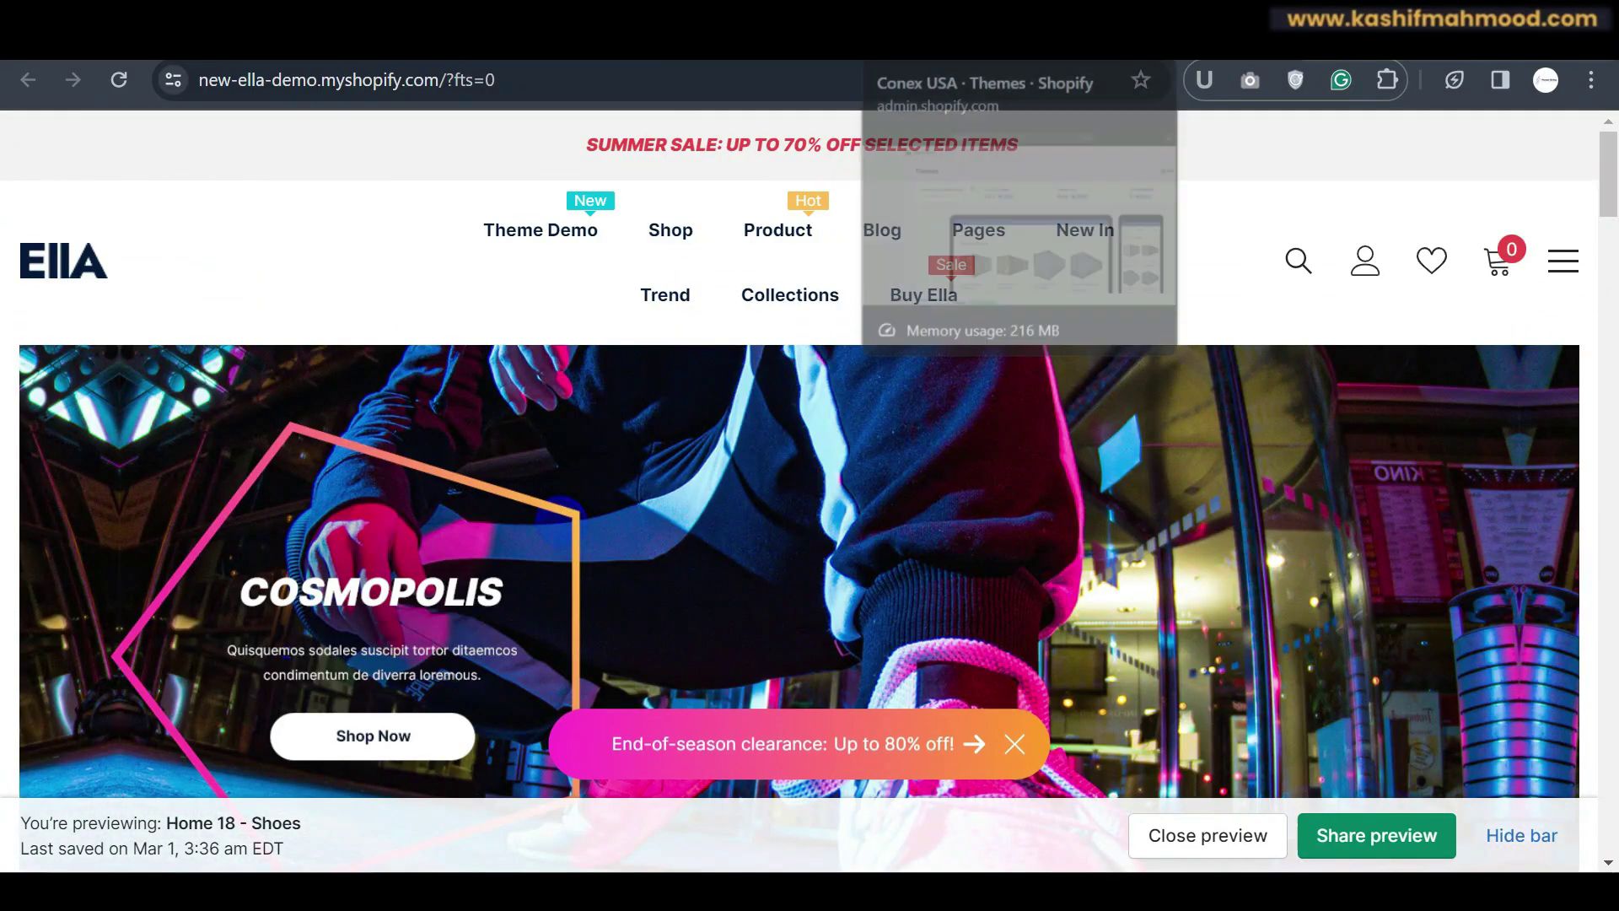
From the admin Themes page, open Edit code for ella-6-5-5-theme-source
left_click(953, 30)
scroll(1036, 453, "down", 6)
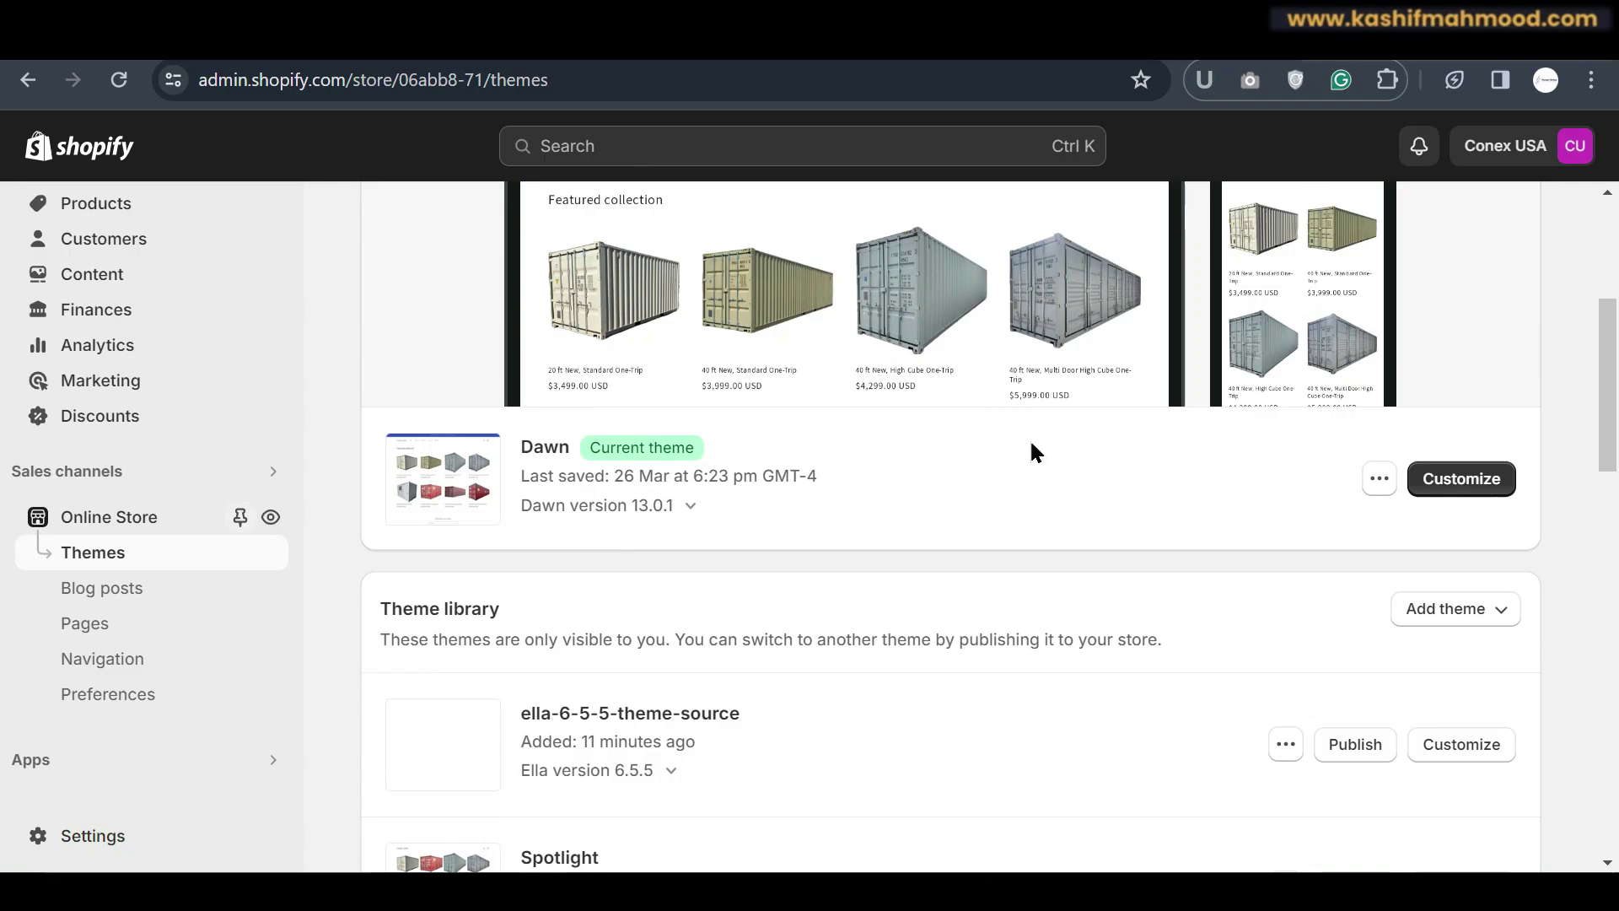
left_click(1285, 499)
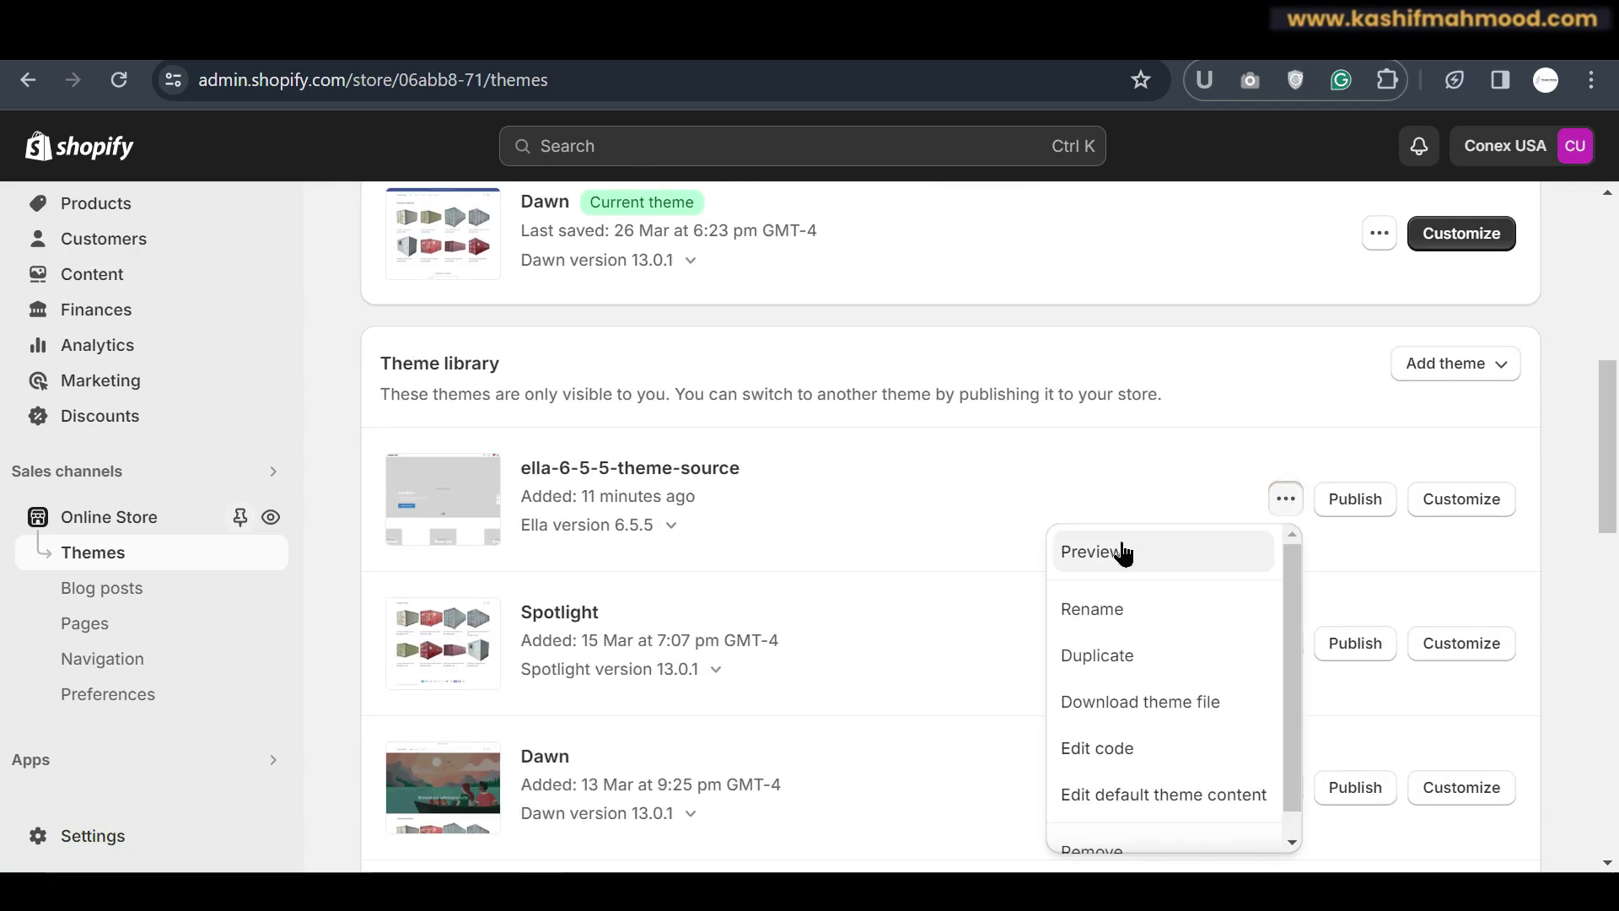
left_click(1097, 747)
left_click(607, 236)
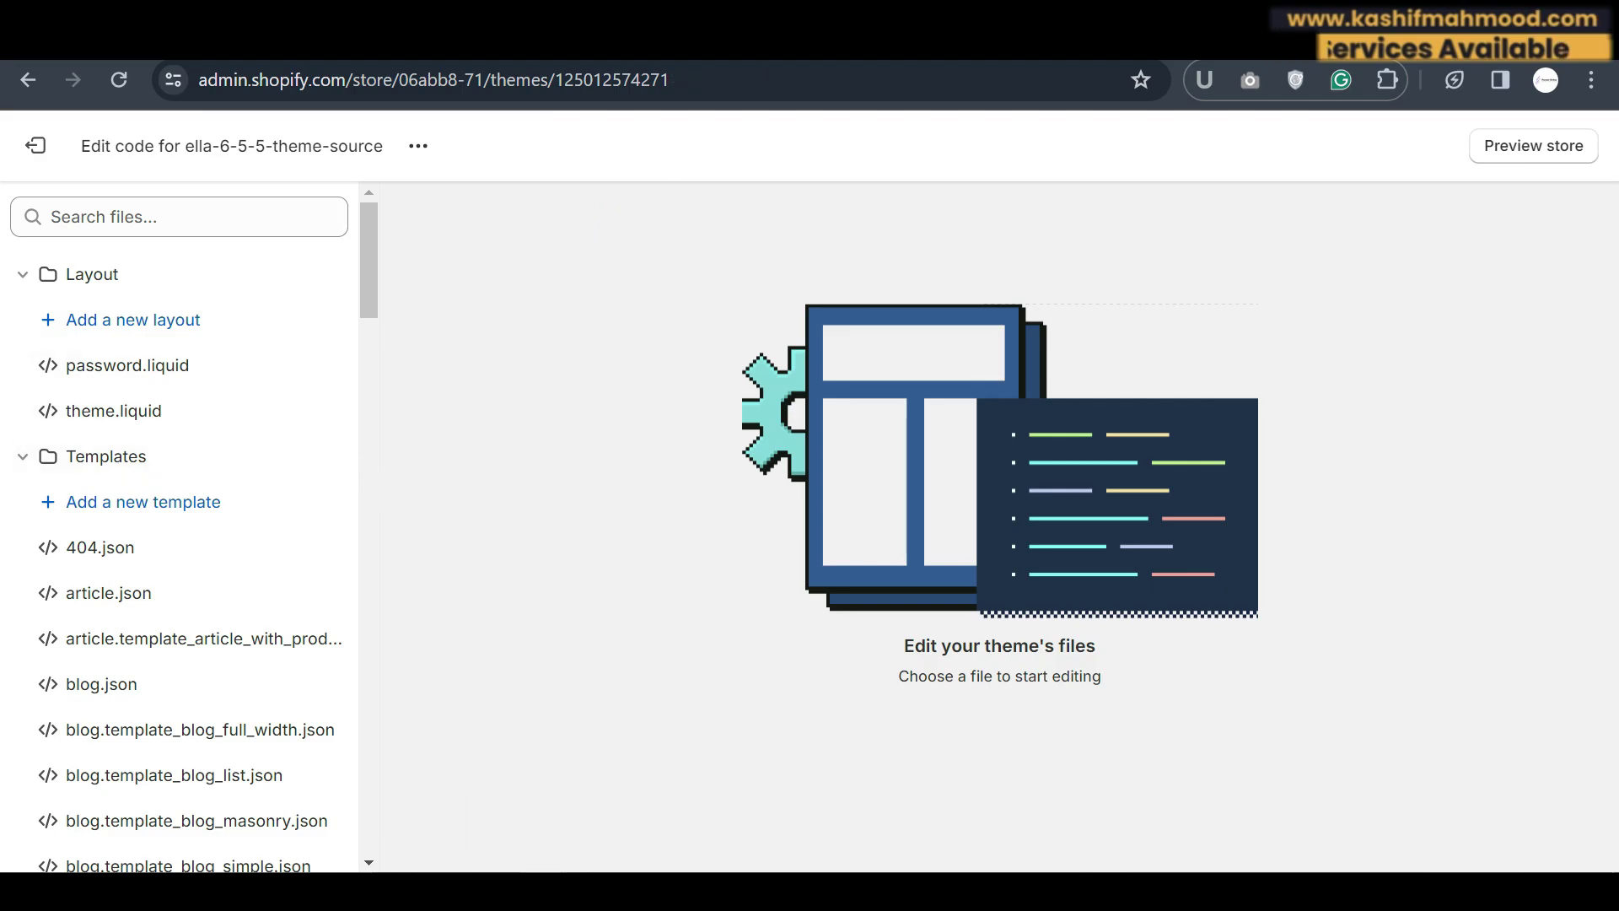
Navigate File Explorer to Ella Shopify 6.5.5 > DEMO DATA > Home Page, listing 28 demos
left_click(441, 881)
left_click(196, 817)
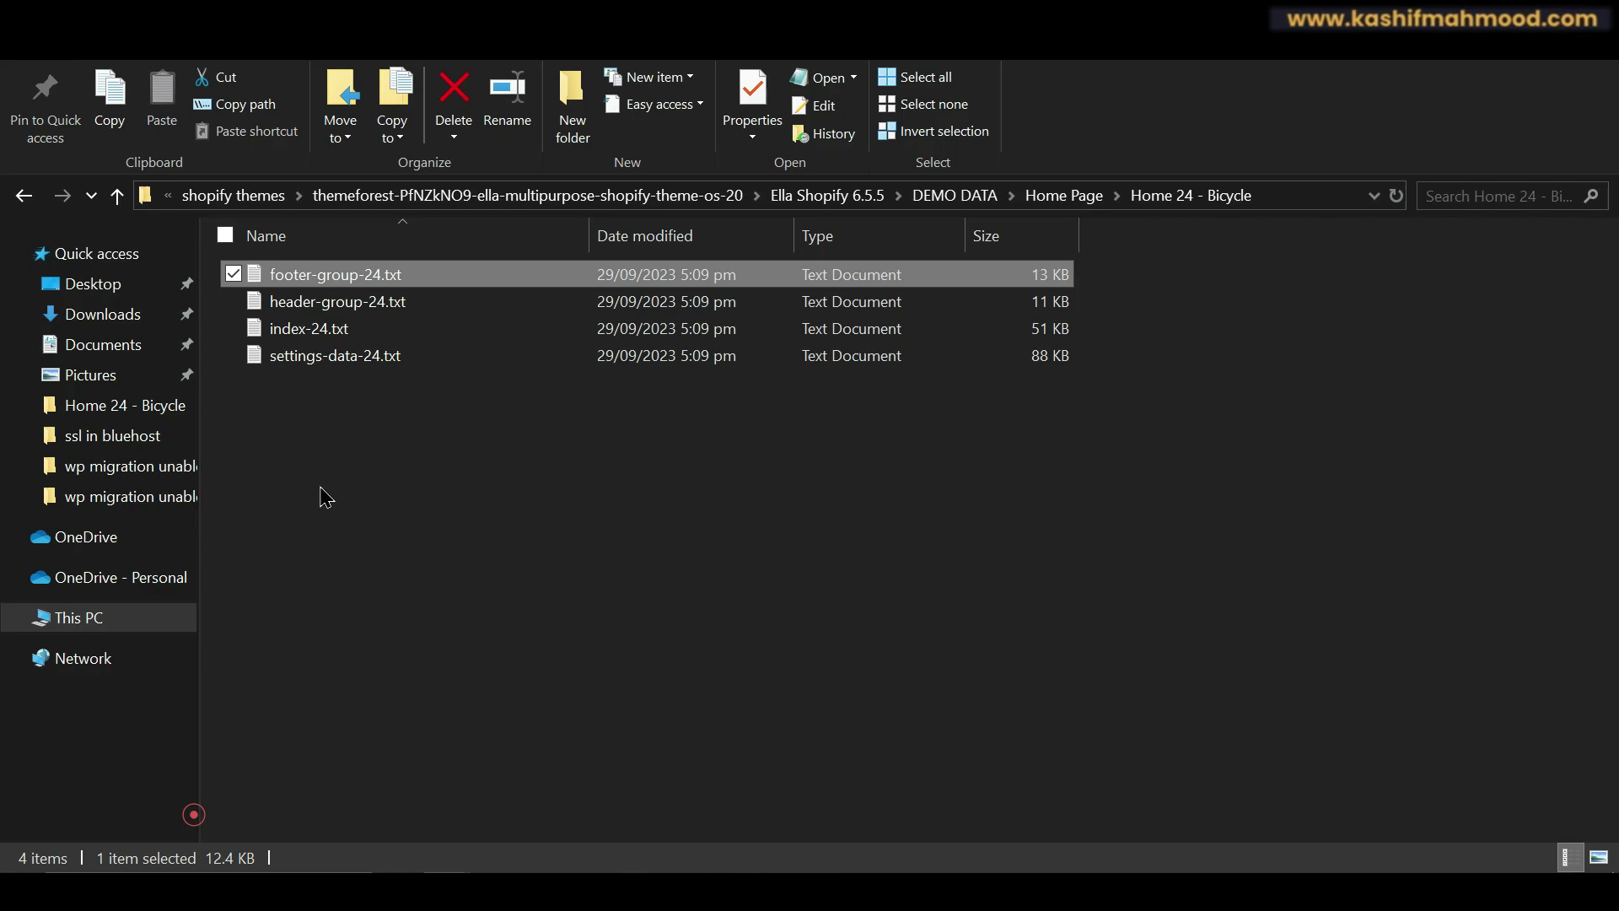
left_click(460, 192)
left_click(375, 471)
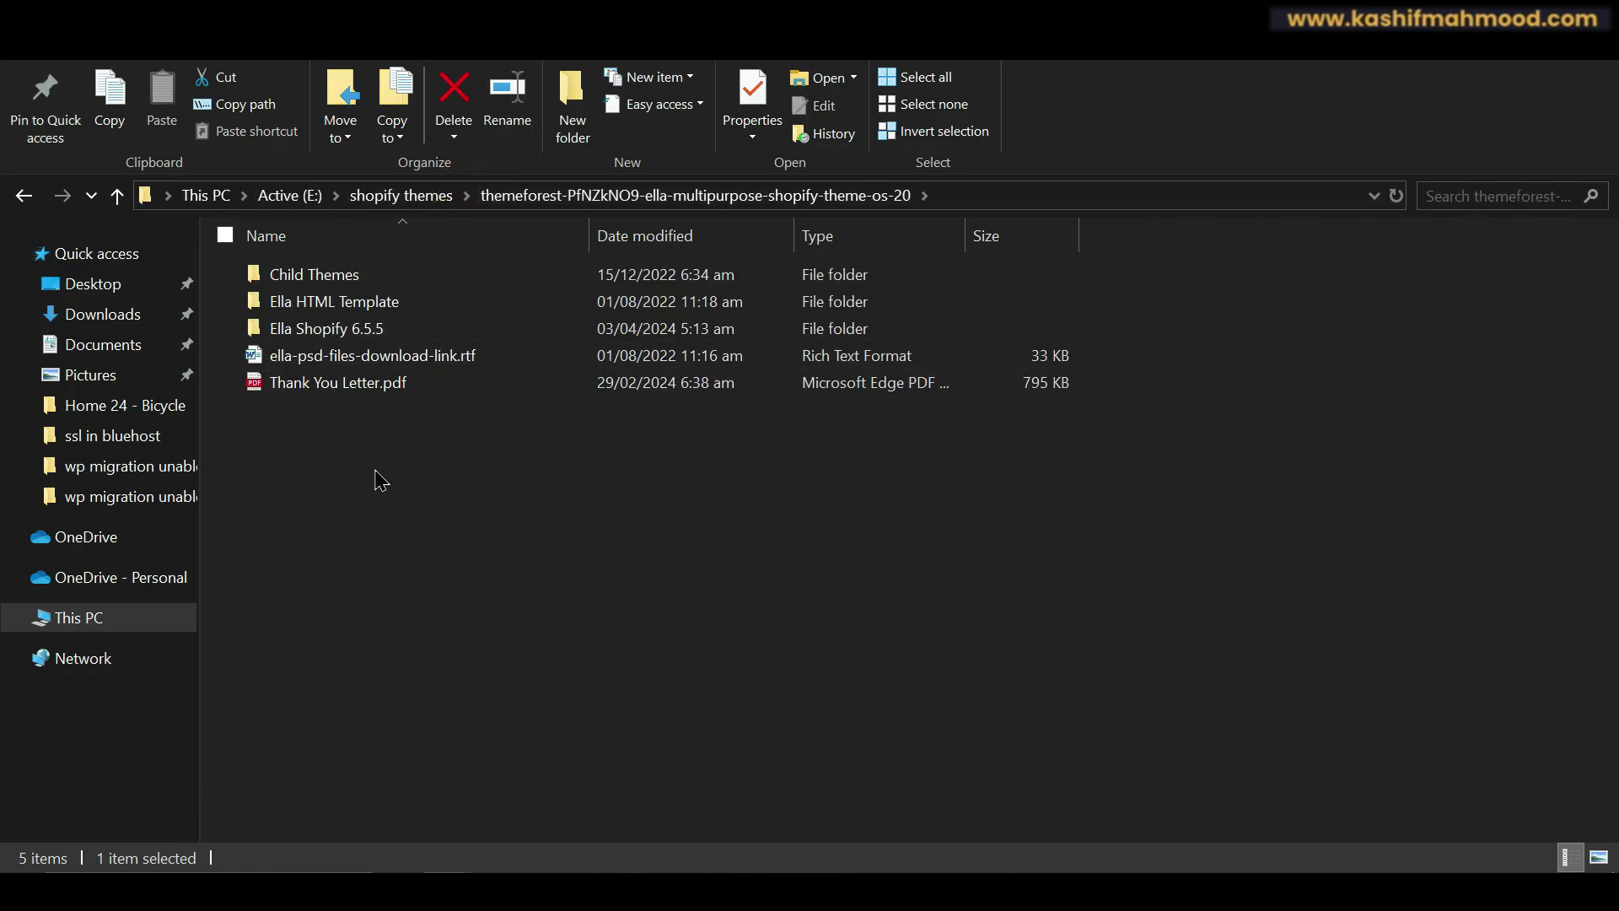
double_click(327, 330)
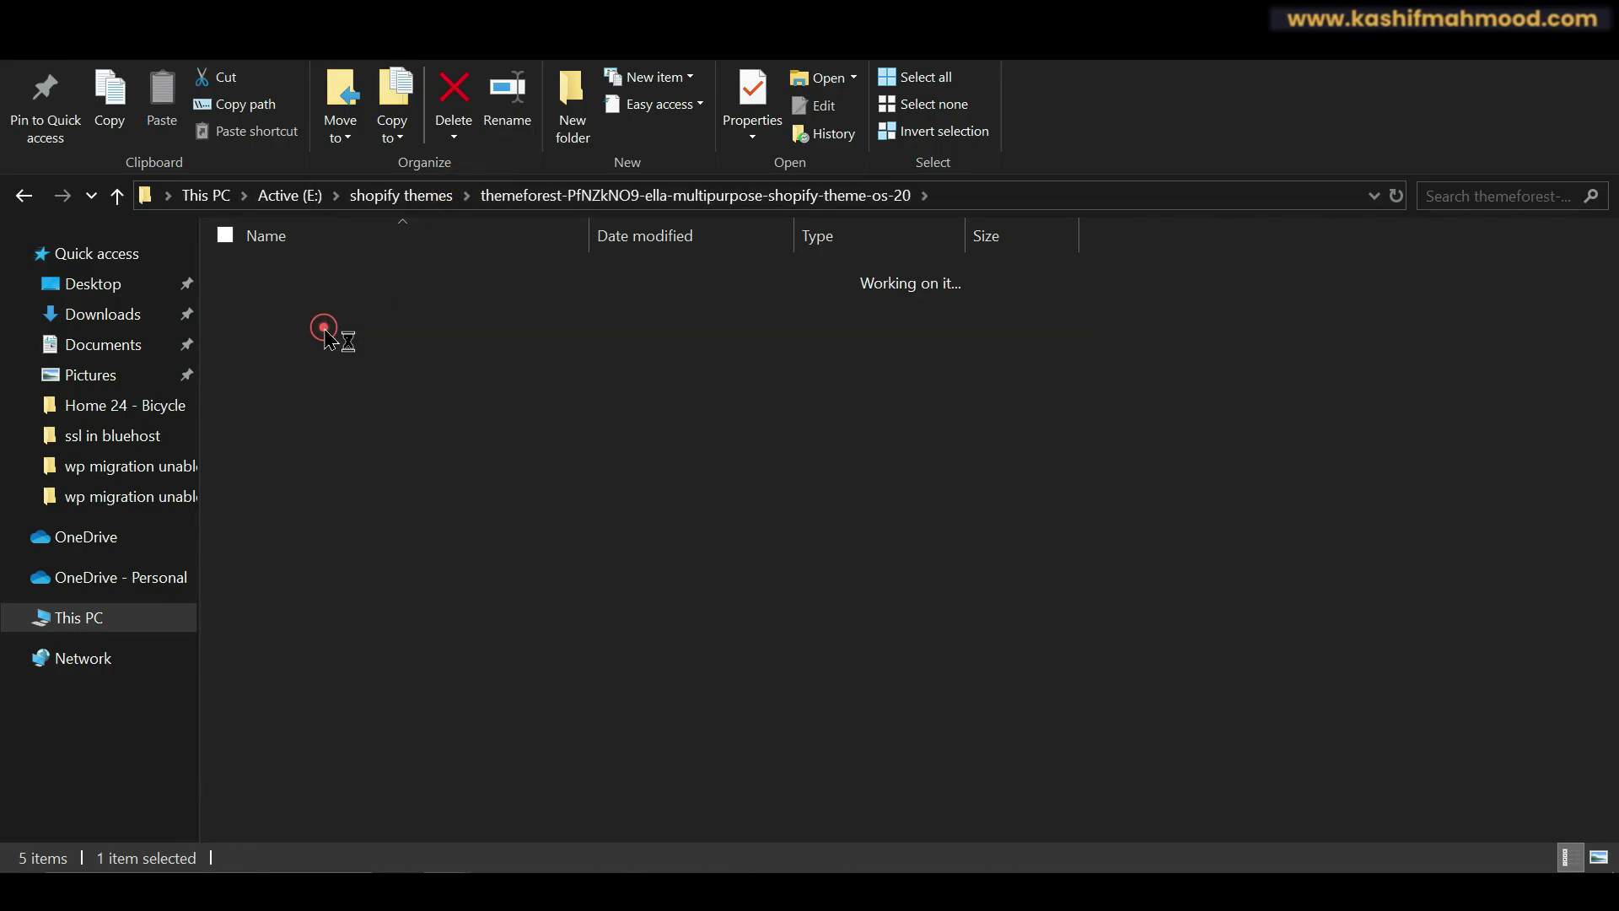
double_click(327, 278)
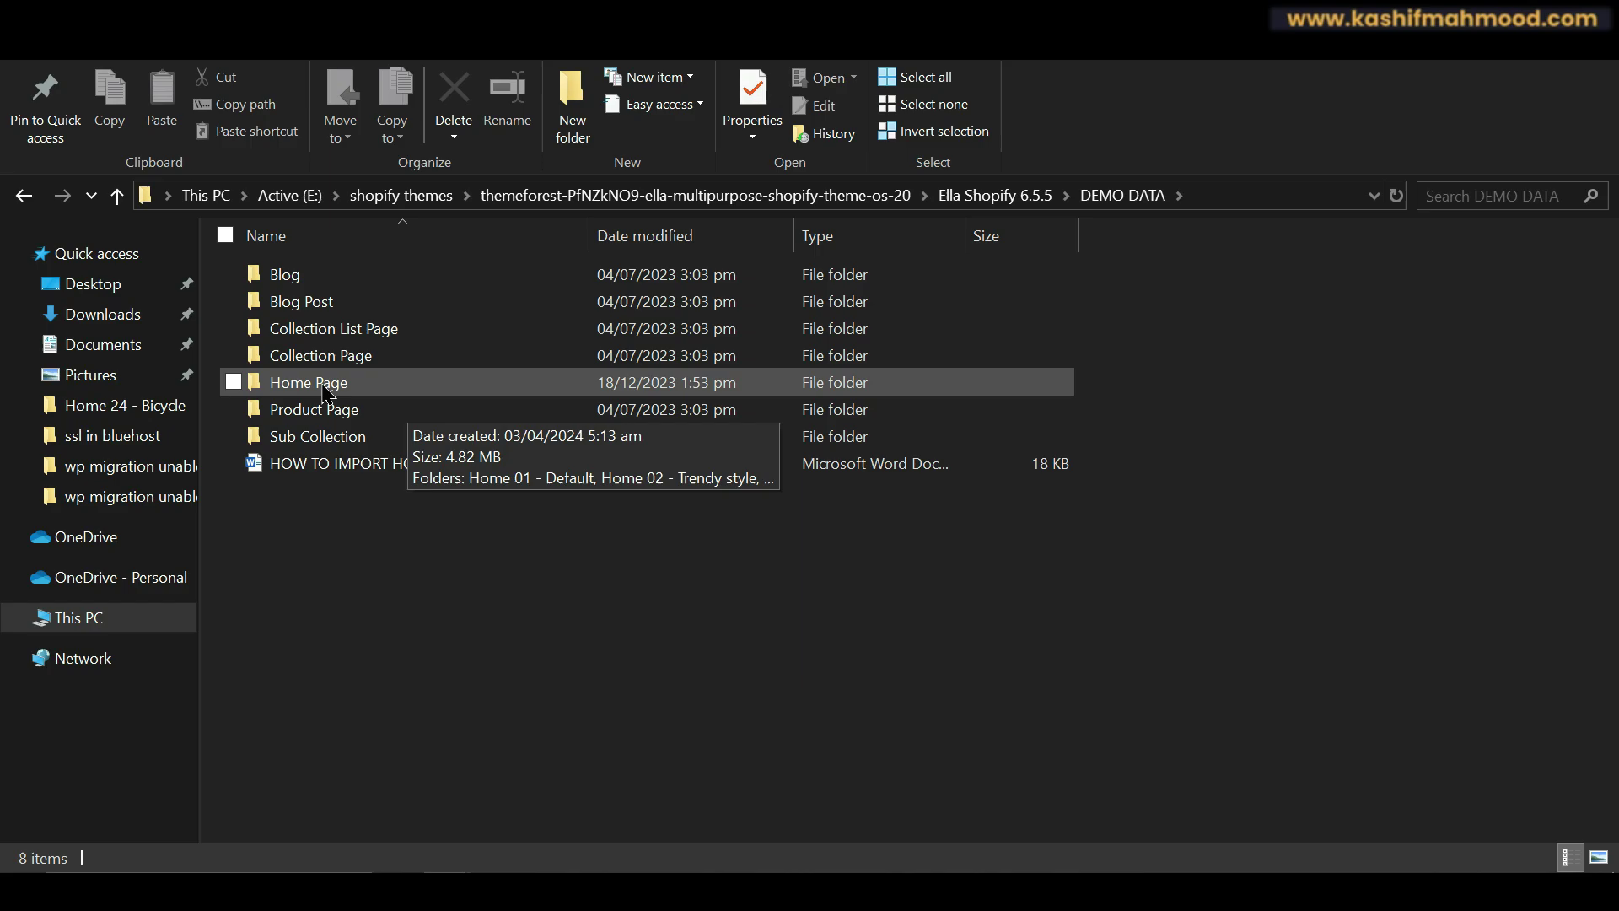
double_click(436, 383)
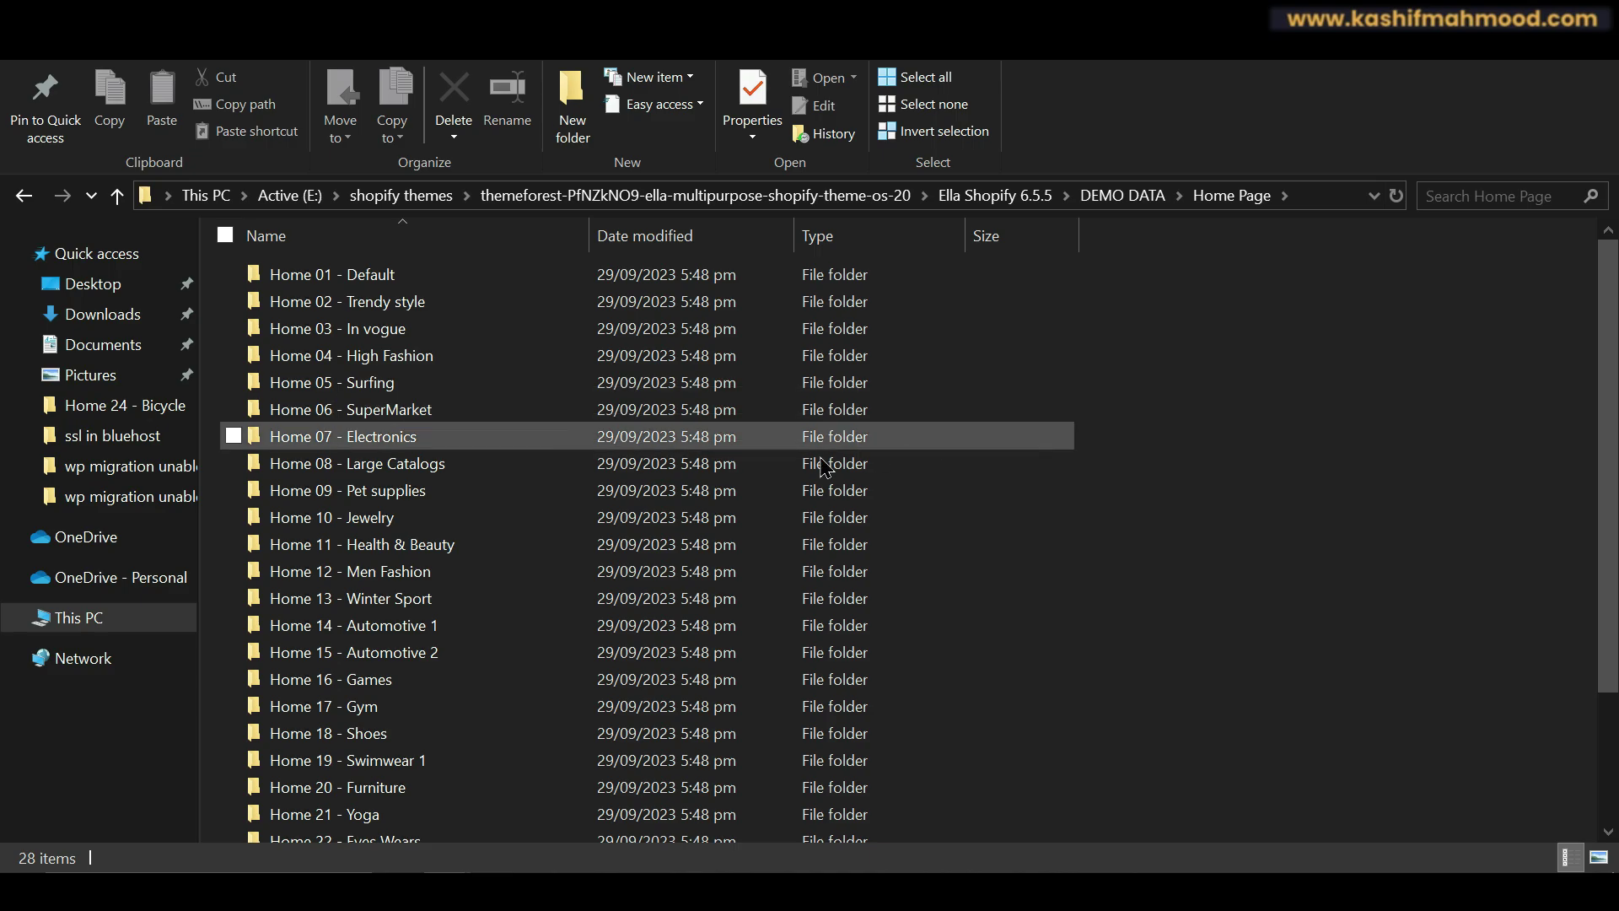
mouse_move(463, 471)
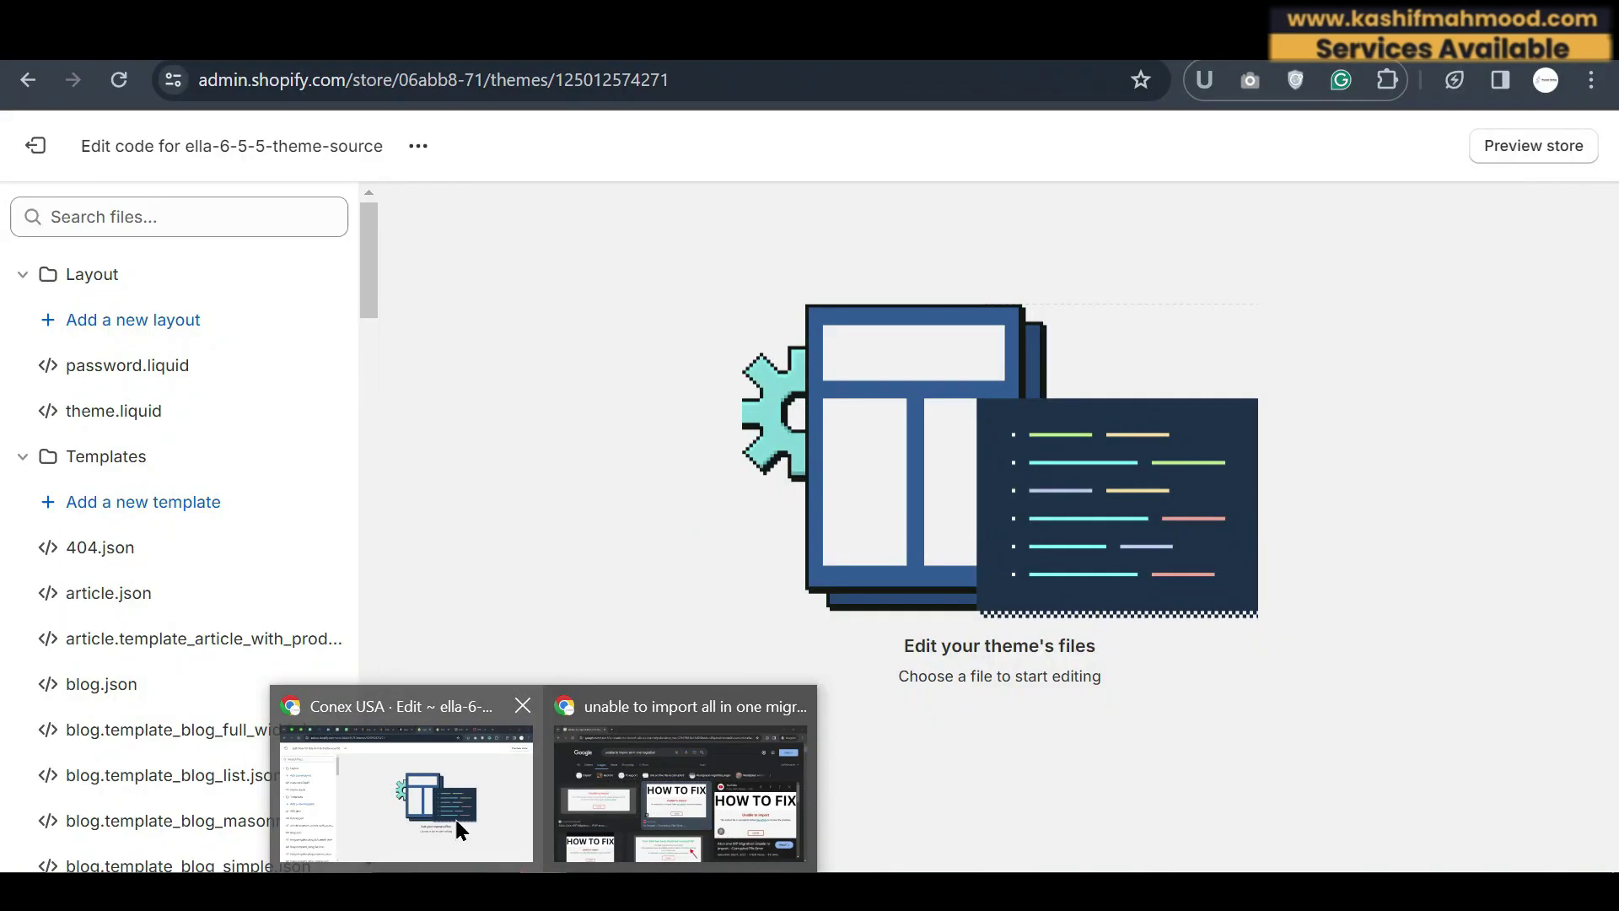
Switch back to the Ella theme demo preview window from the taskbar
left_click(455, 813)
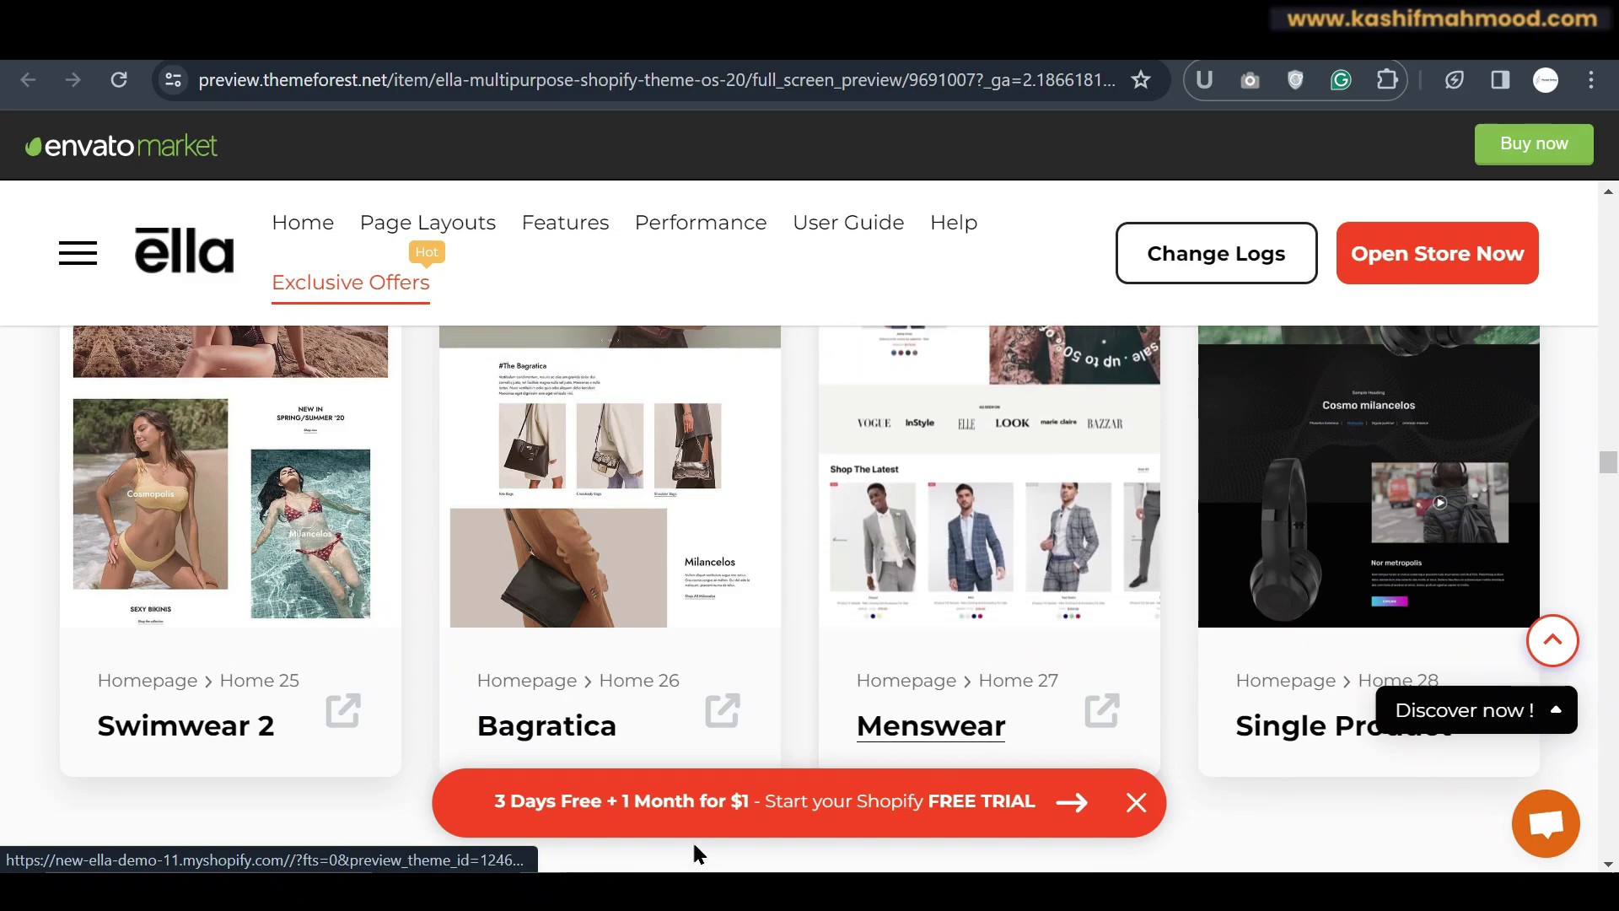
Open the Home 27 - Menswear folder from the Home Page demo window
mouse_move(447, 885)
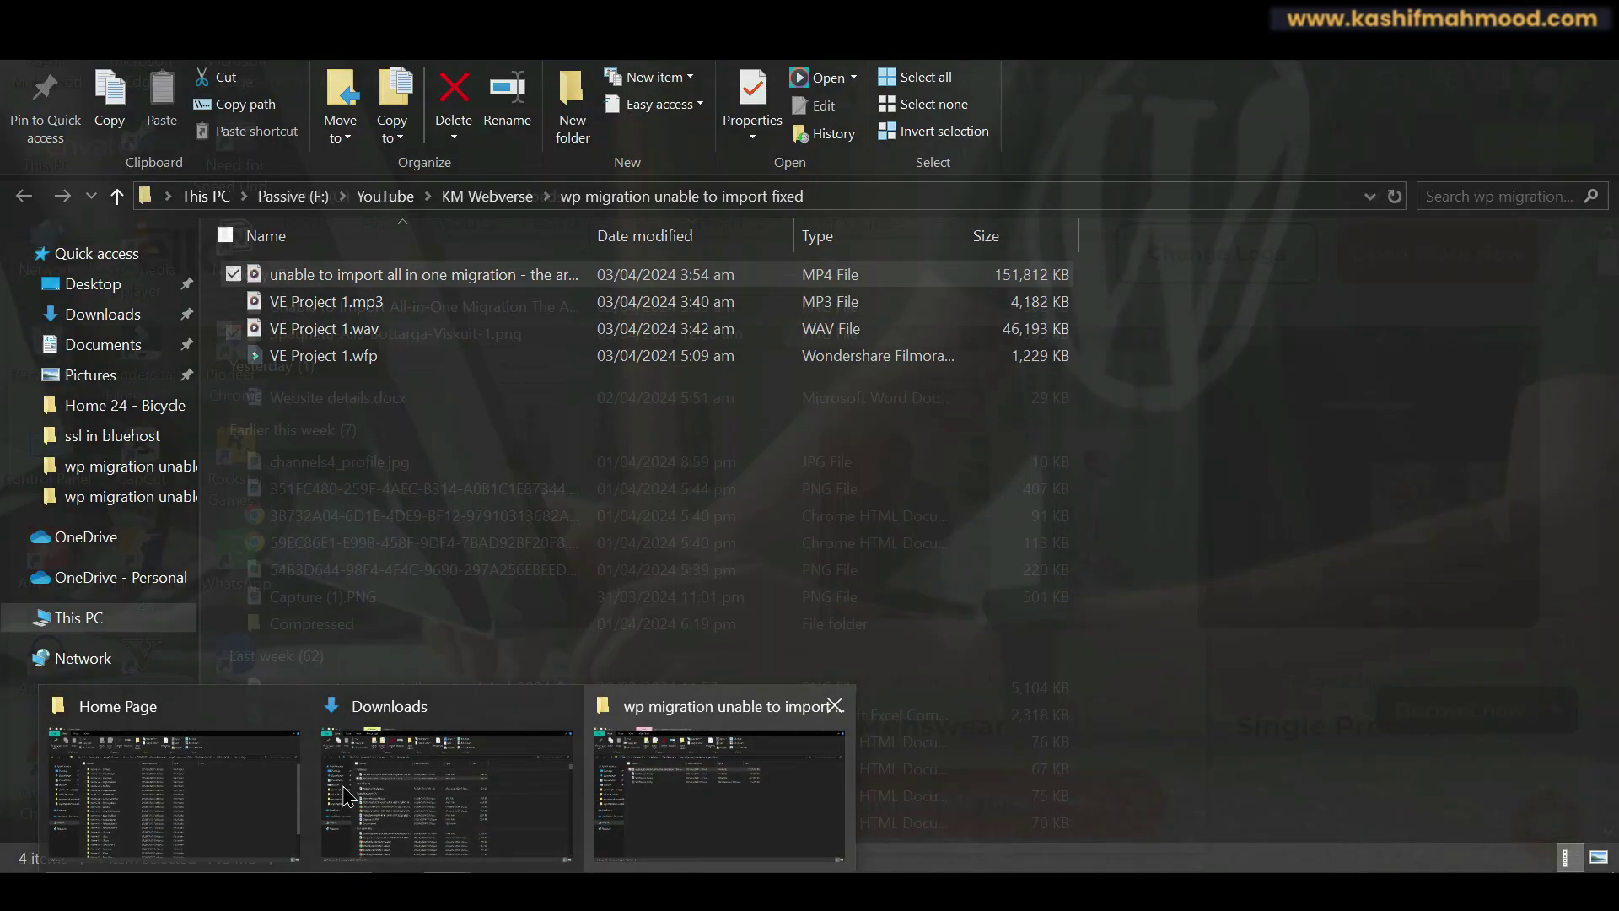
left_click(173, 792)
scroll(488, 716, "down", 2)
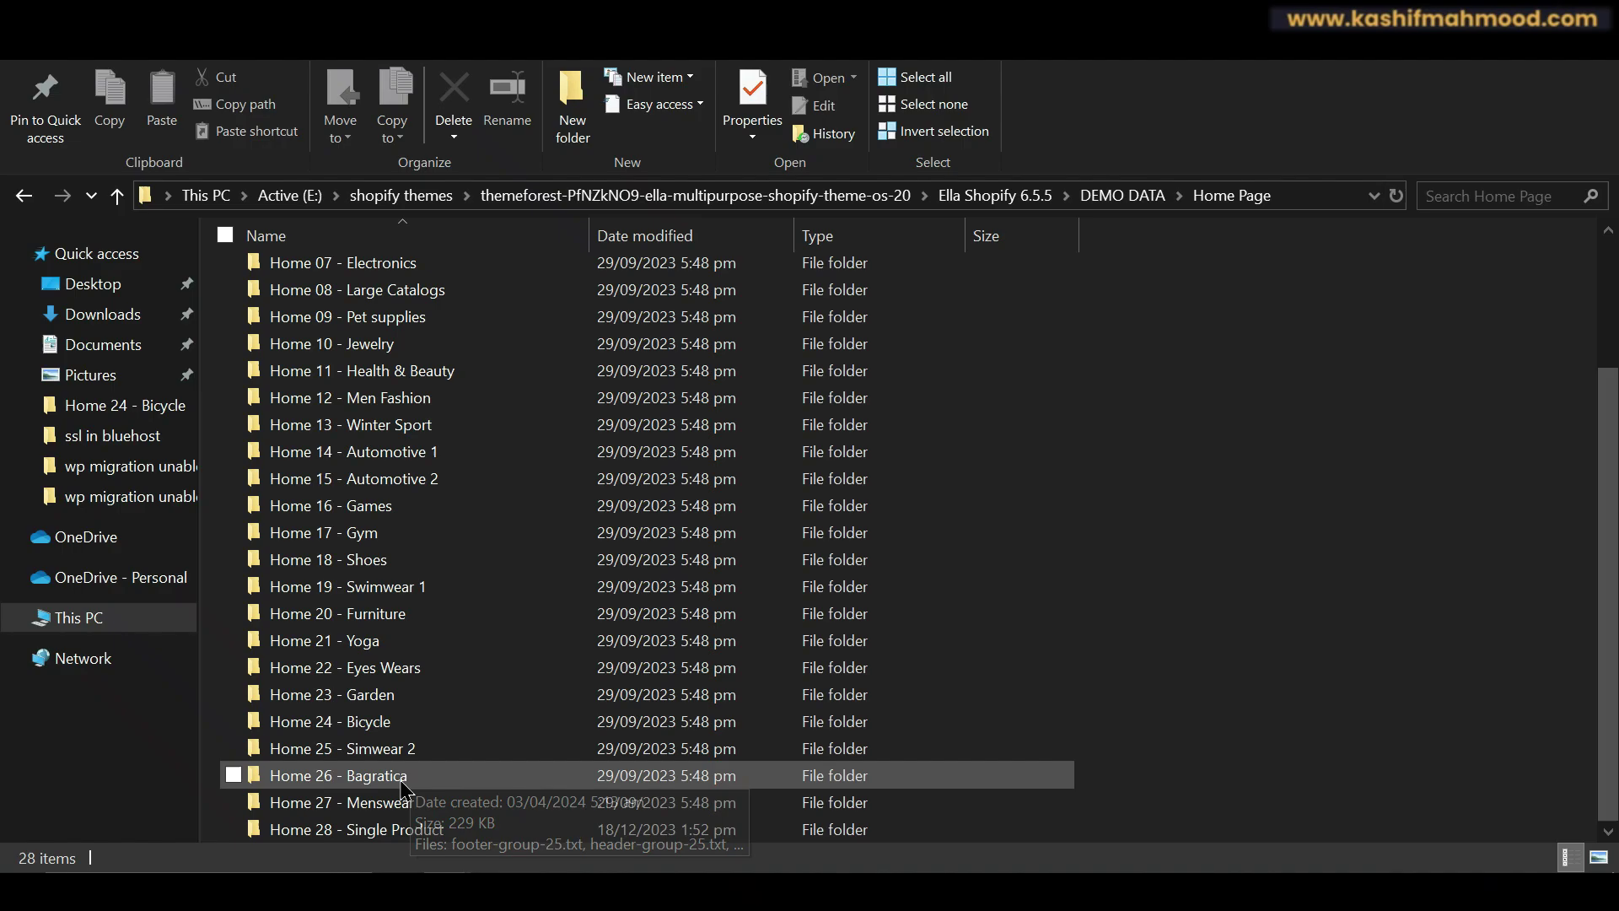
double_click(401, 801)
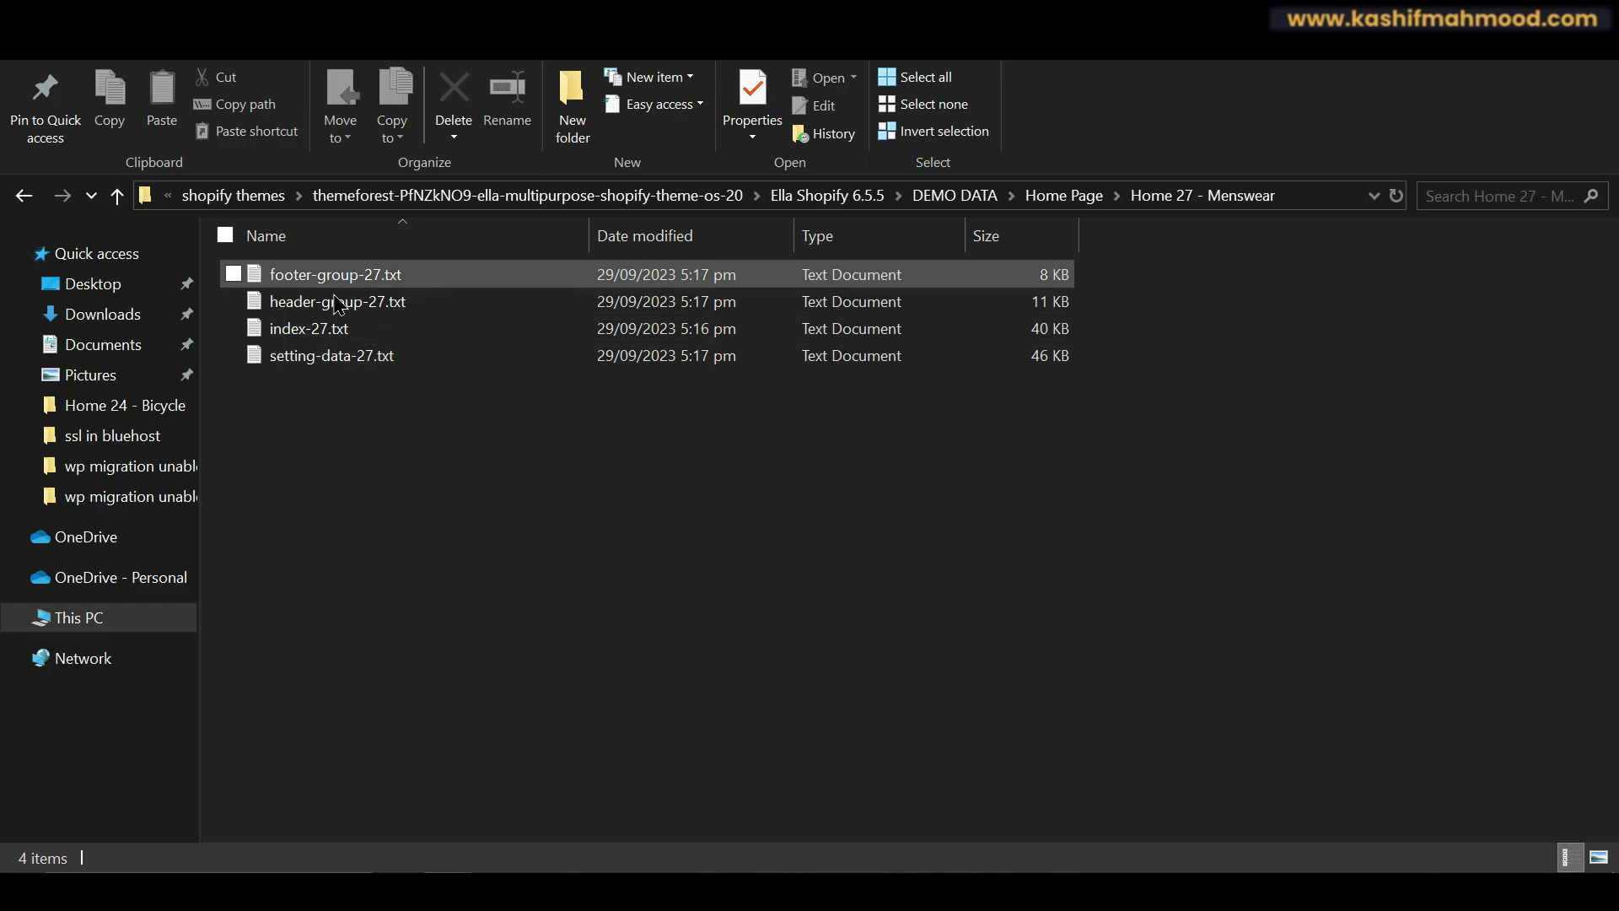
Open index-27.txt in Notepad, select all its homepage JSON, and return to Chrome
left_click(332, 328)
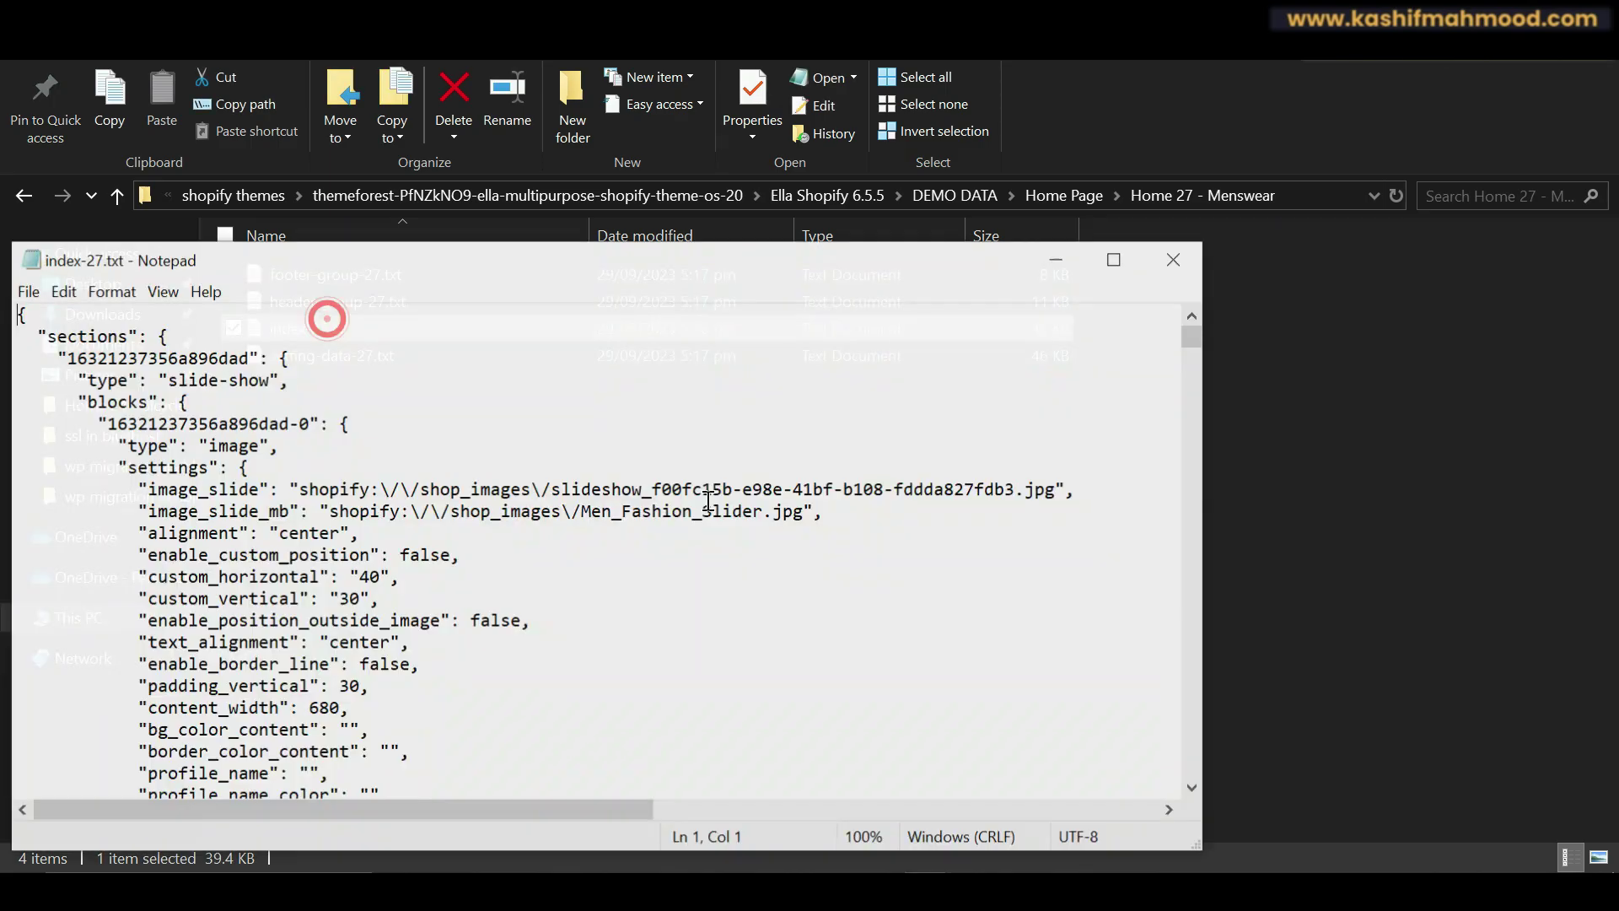
left_click(494, 519)
key("ctrl+a")
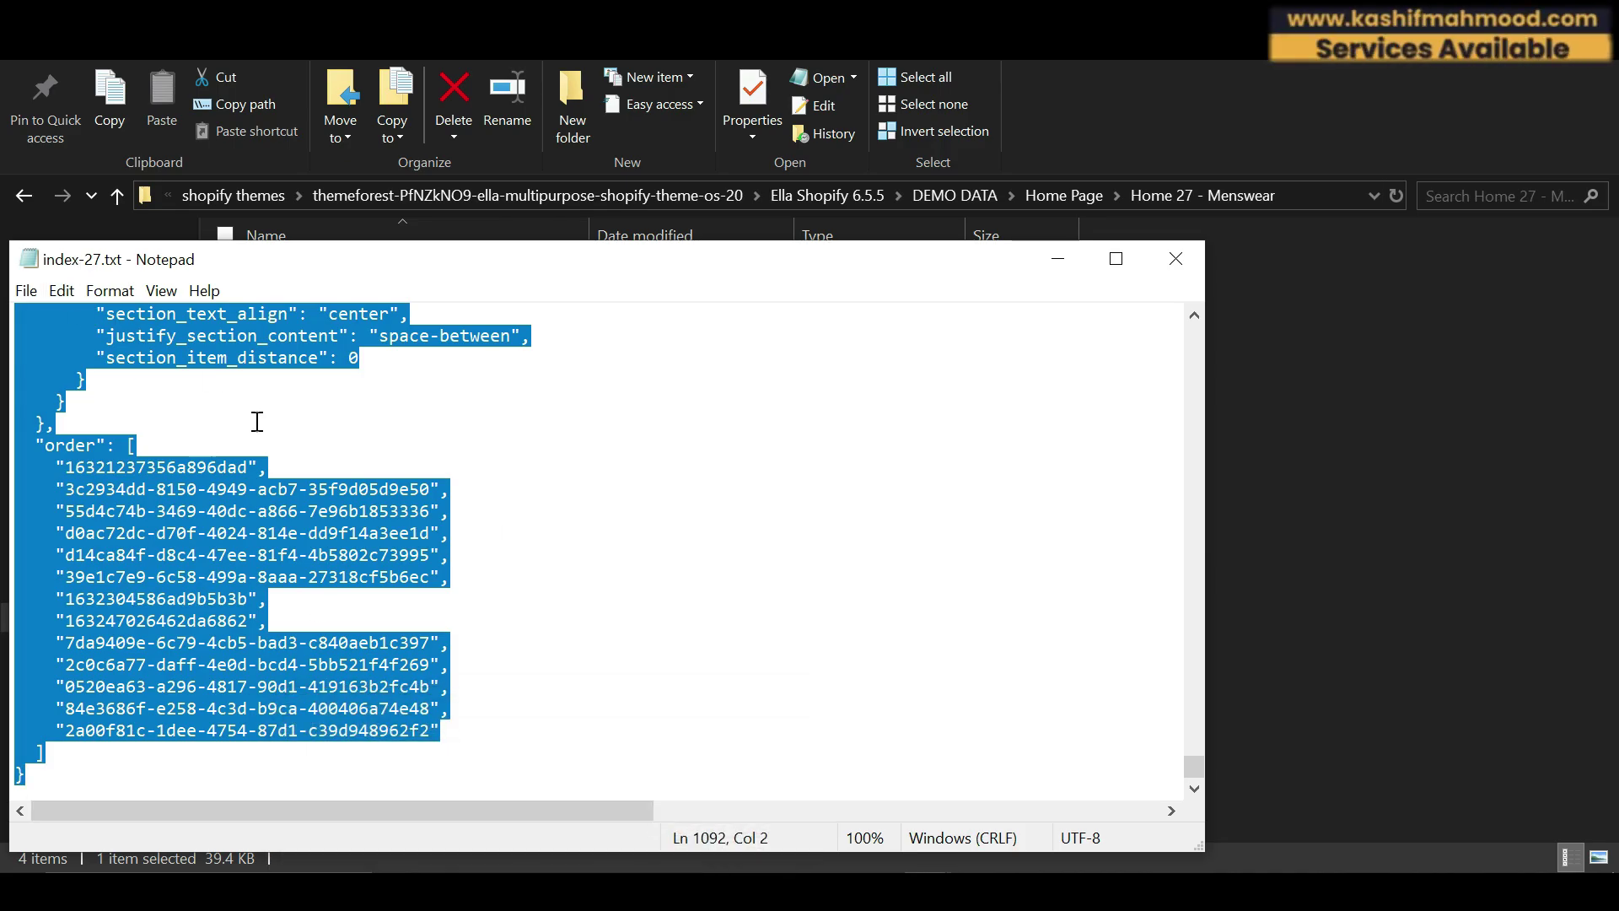
mouse_move(443, 843)
left_click(413, 813)
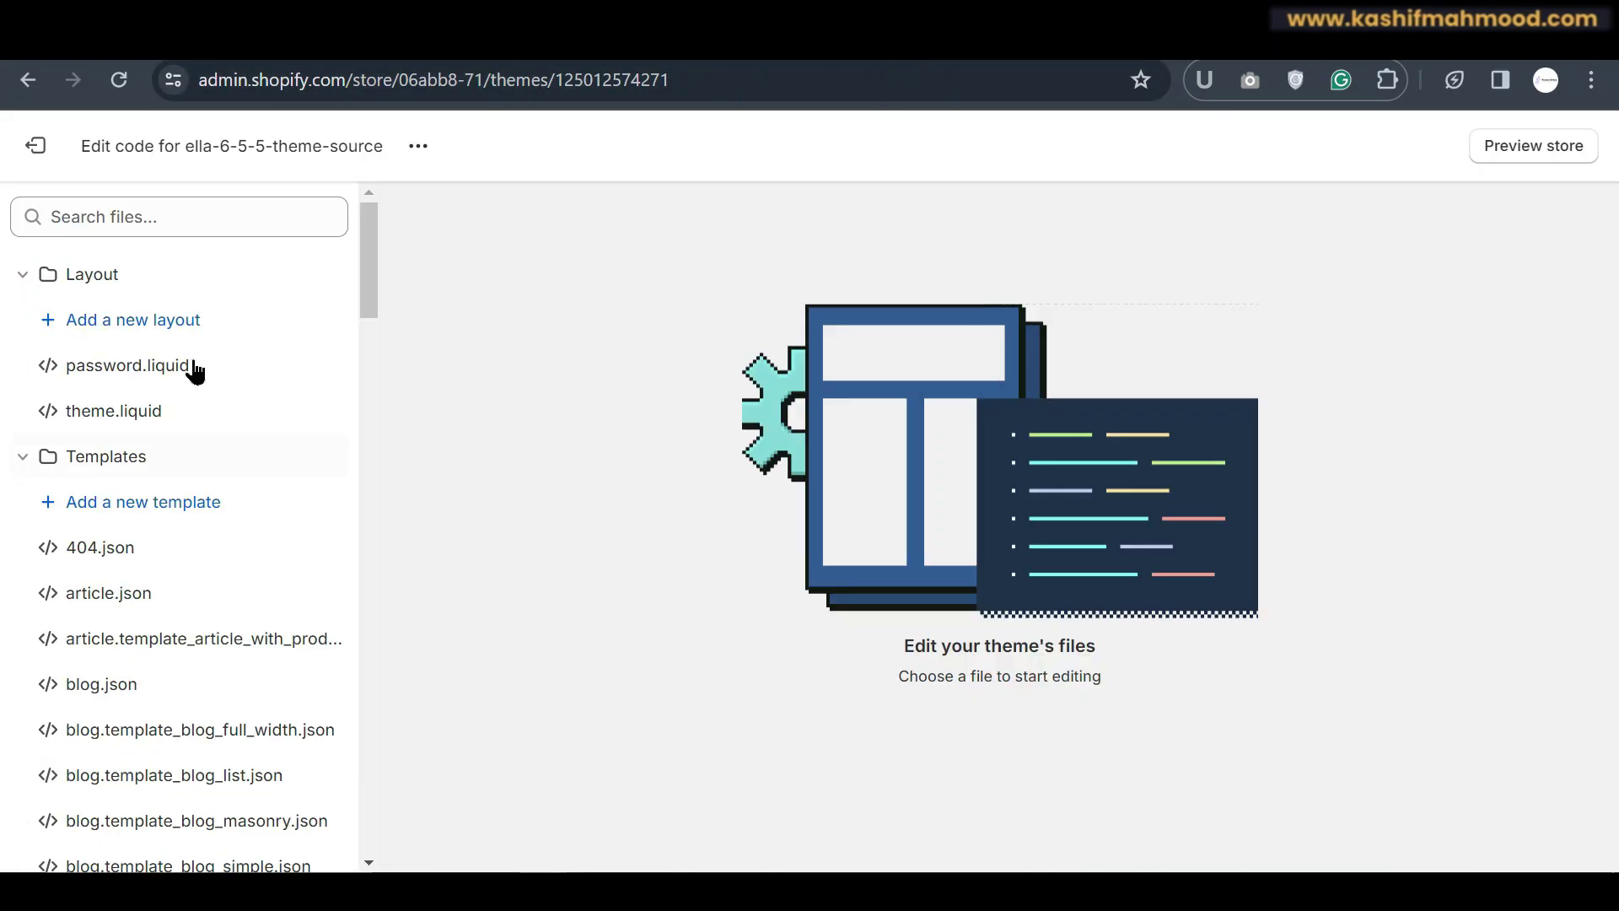
Search 'index', paste the Menswear JSON over index.json, and save it
left_click(163, 199)
type("i")
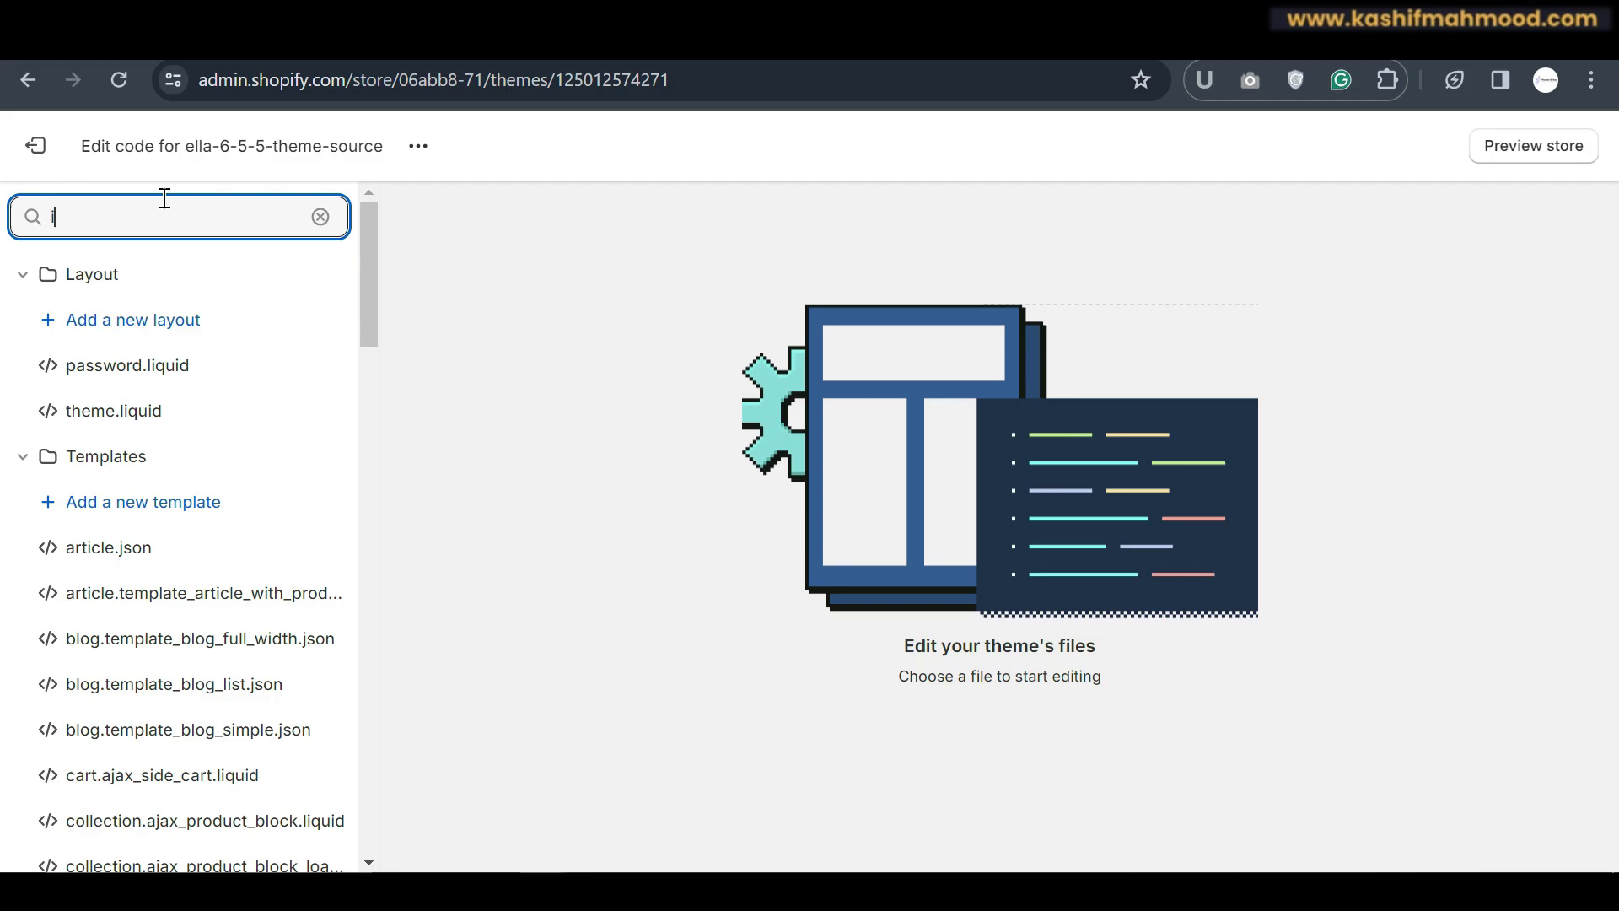
type("ndex")
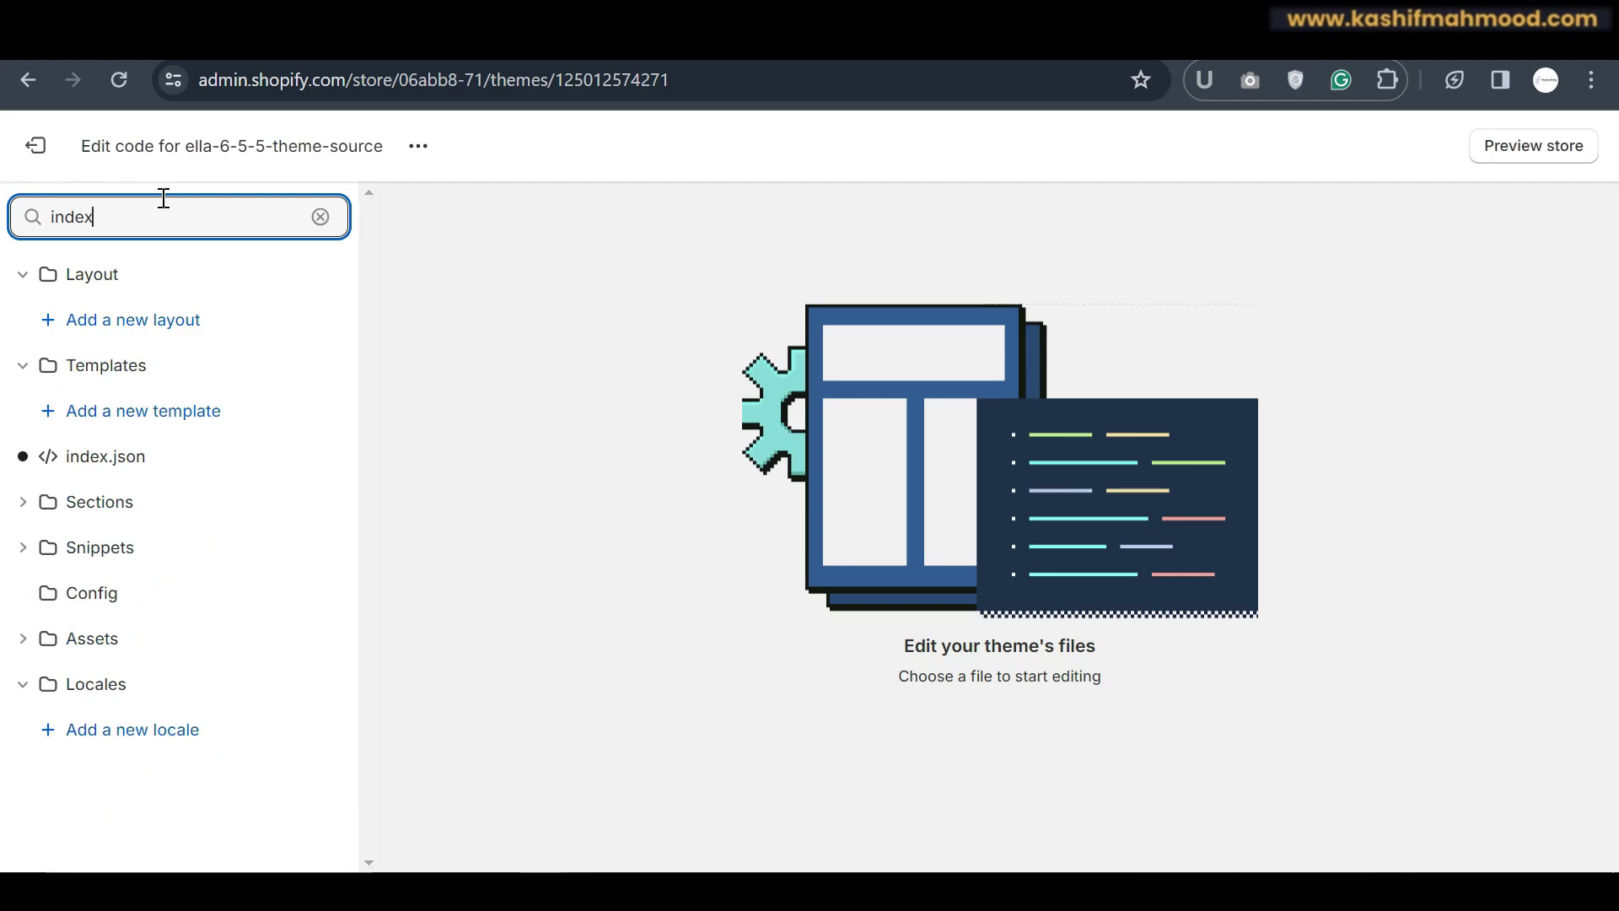
left_click(133, 469)
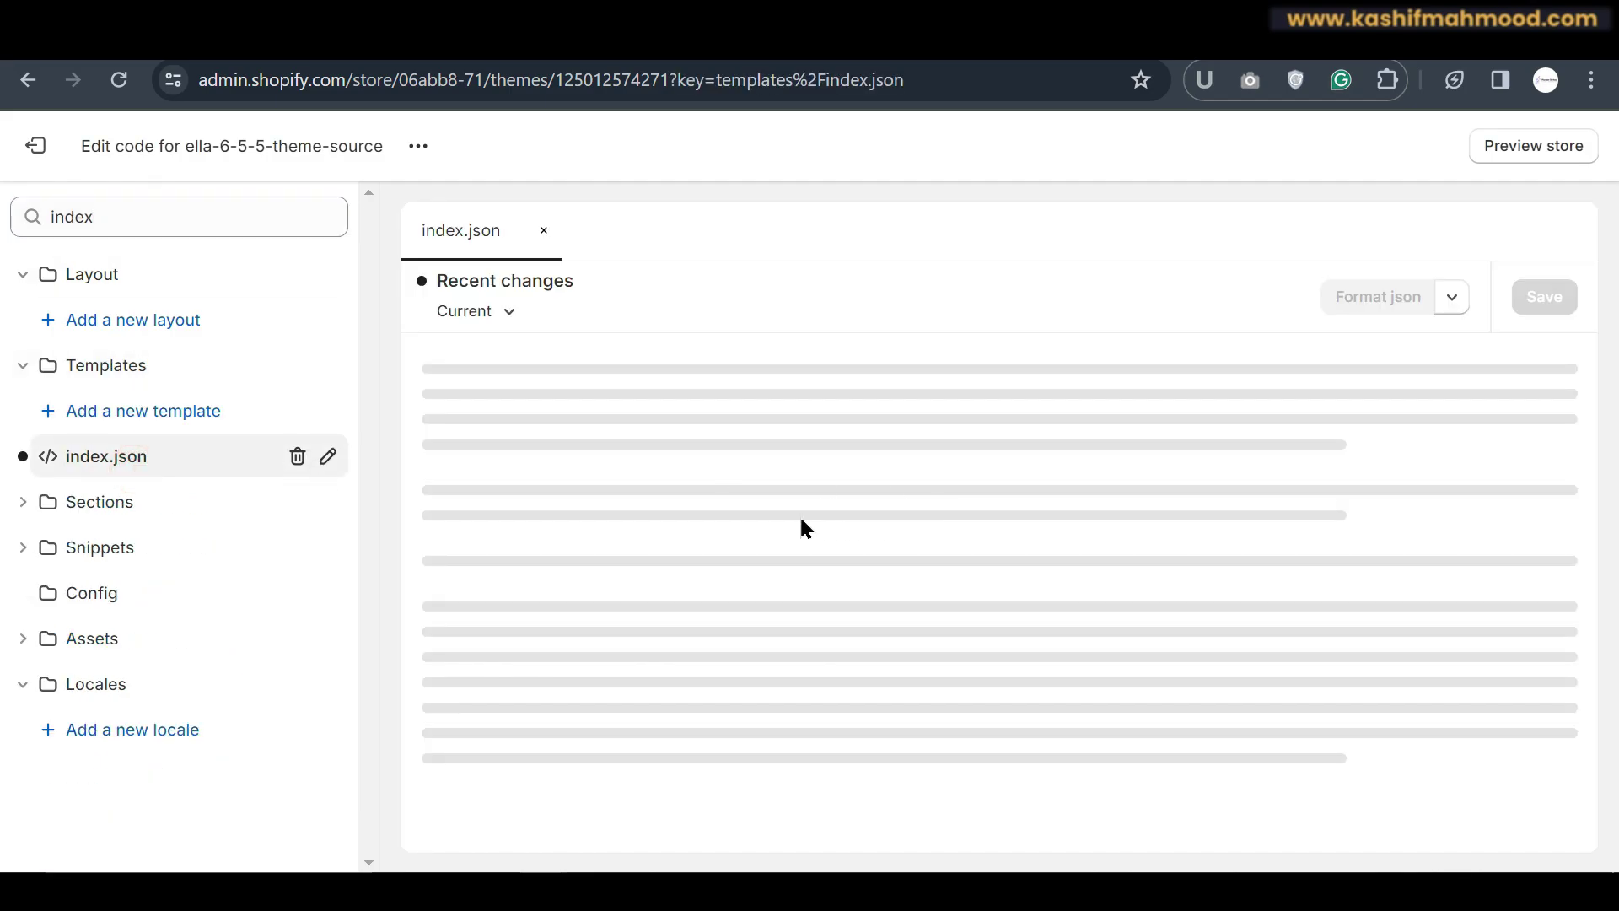
key("ctrl+a")
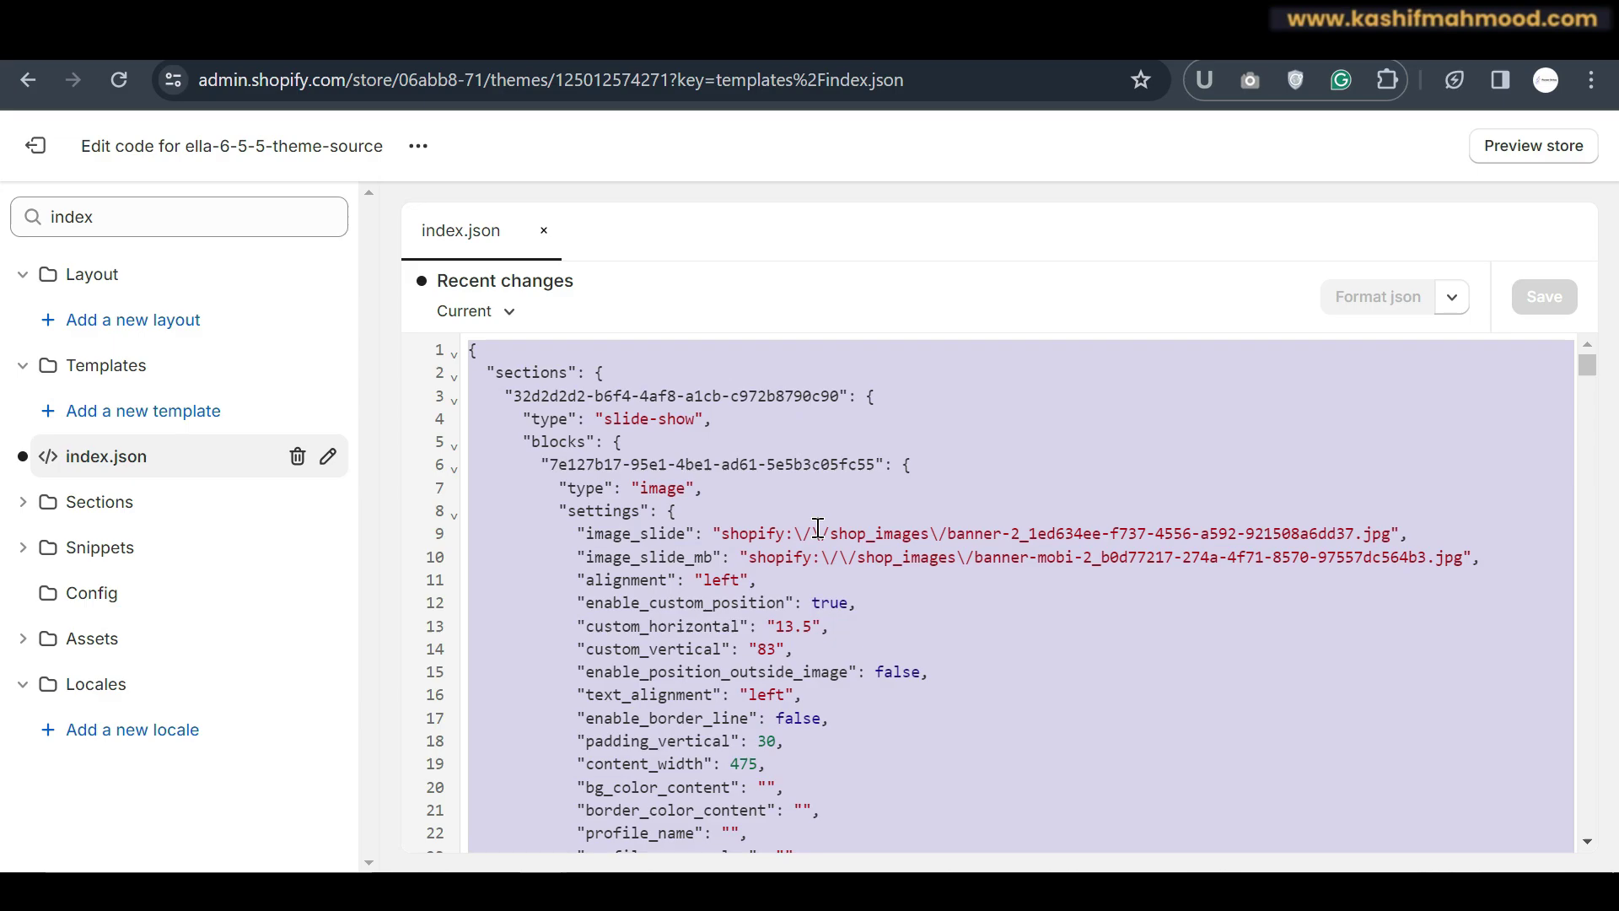
key("ctrl+v")
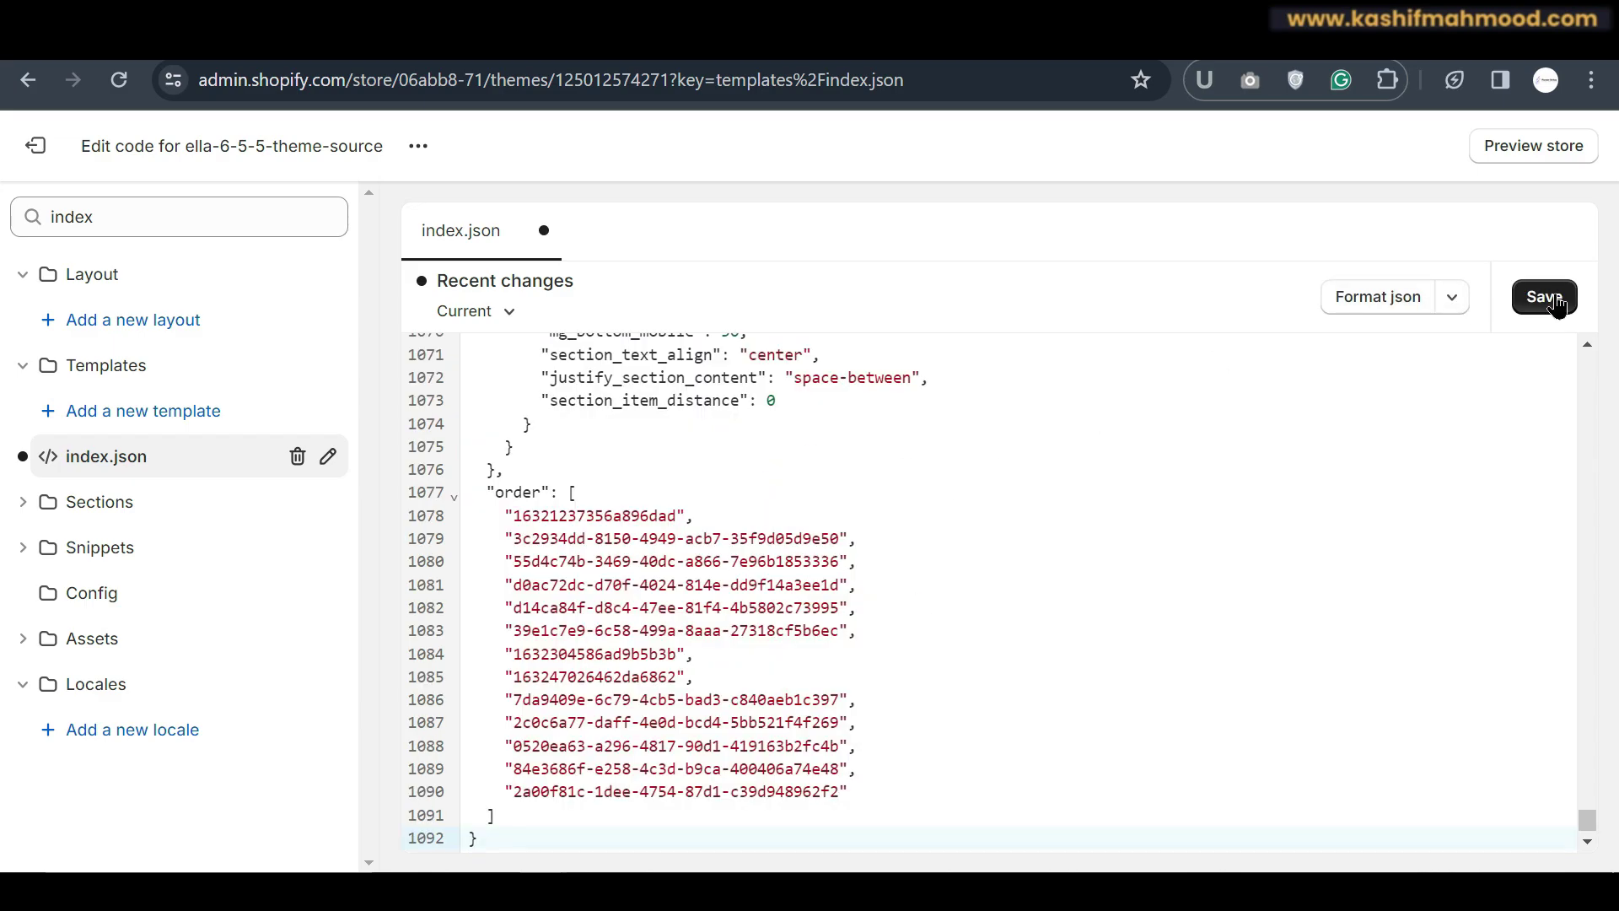
left_click(1538, 302)
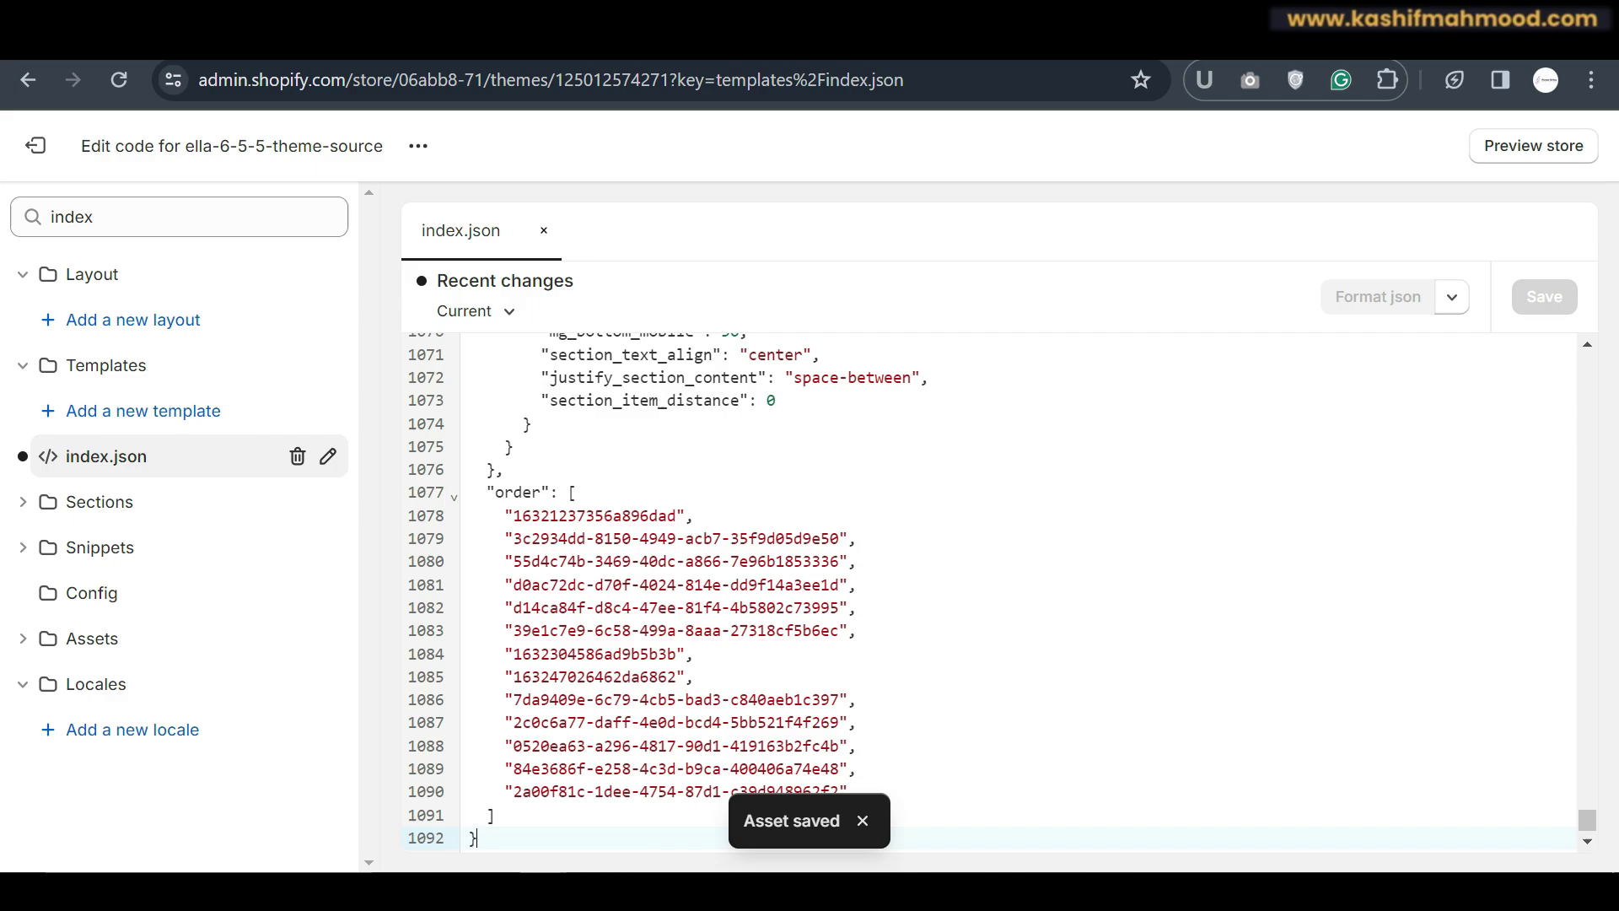
mouse_move(447, 892)
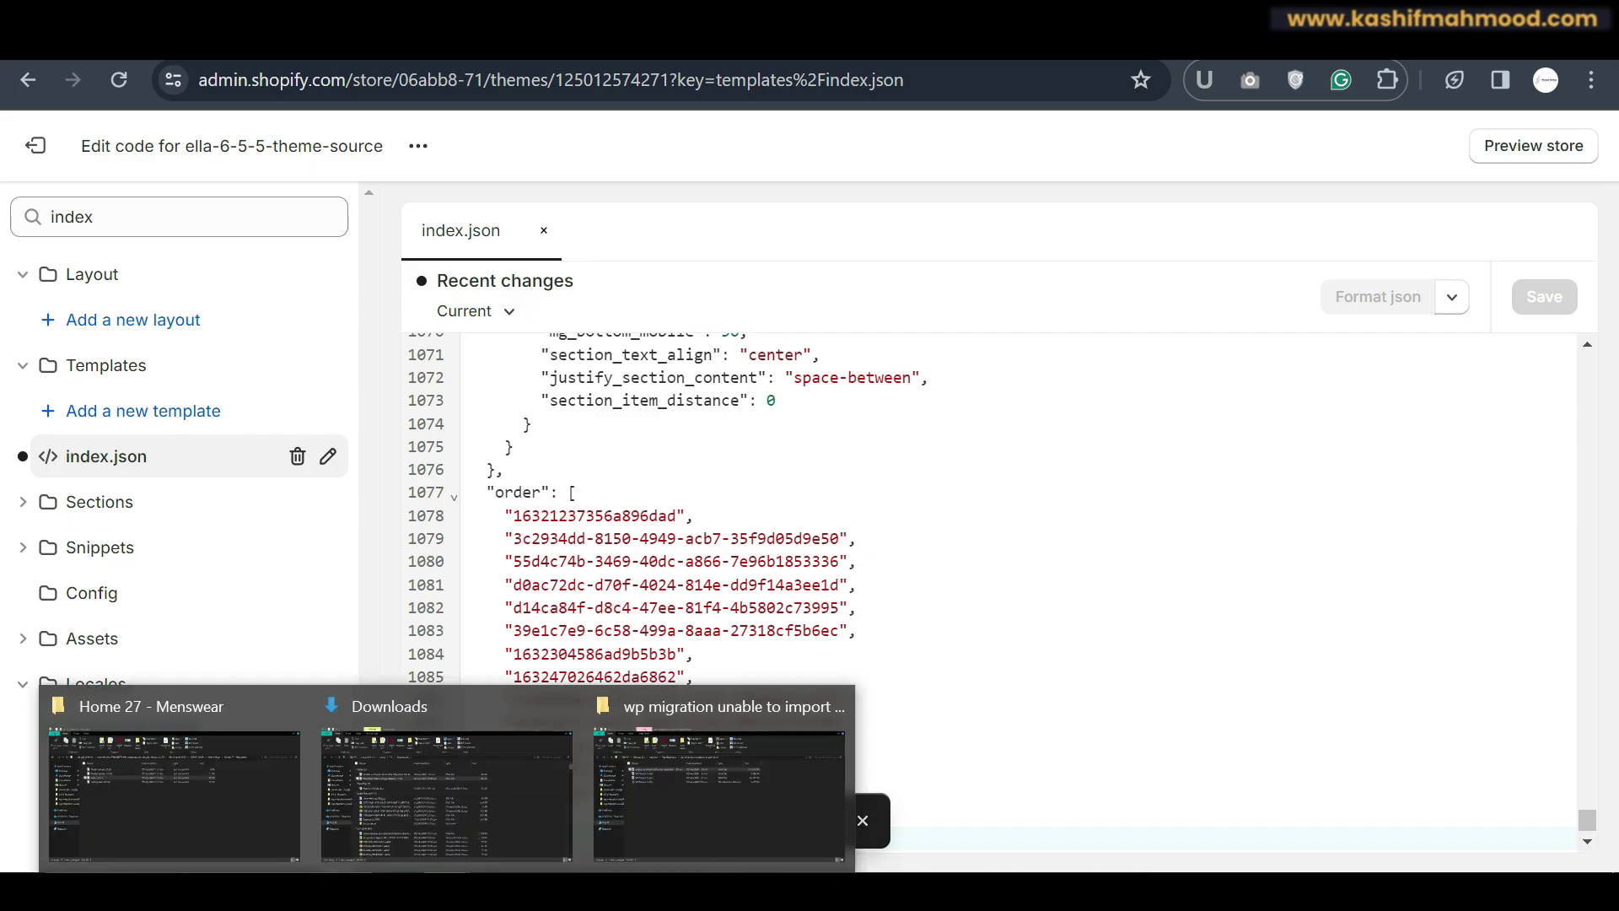
Open header-group-27.txt from the Home 27 - Menswear folder and select all its JSON
left_click(199, 787)
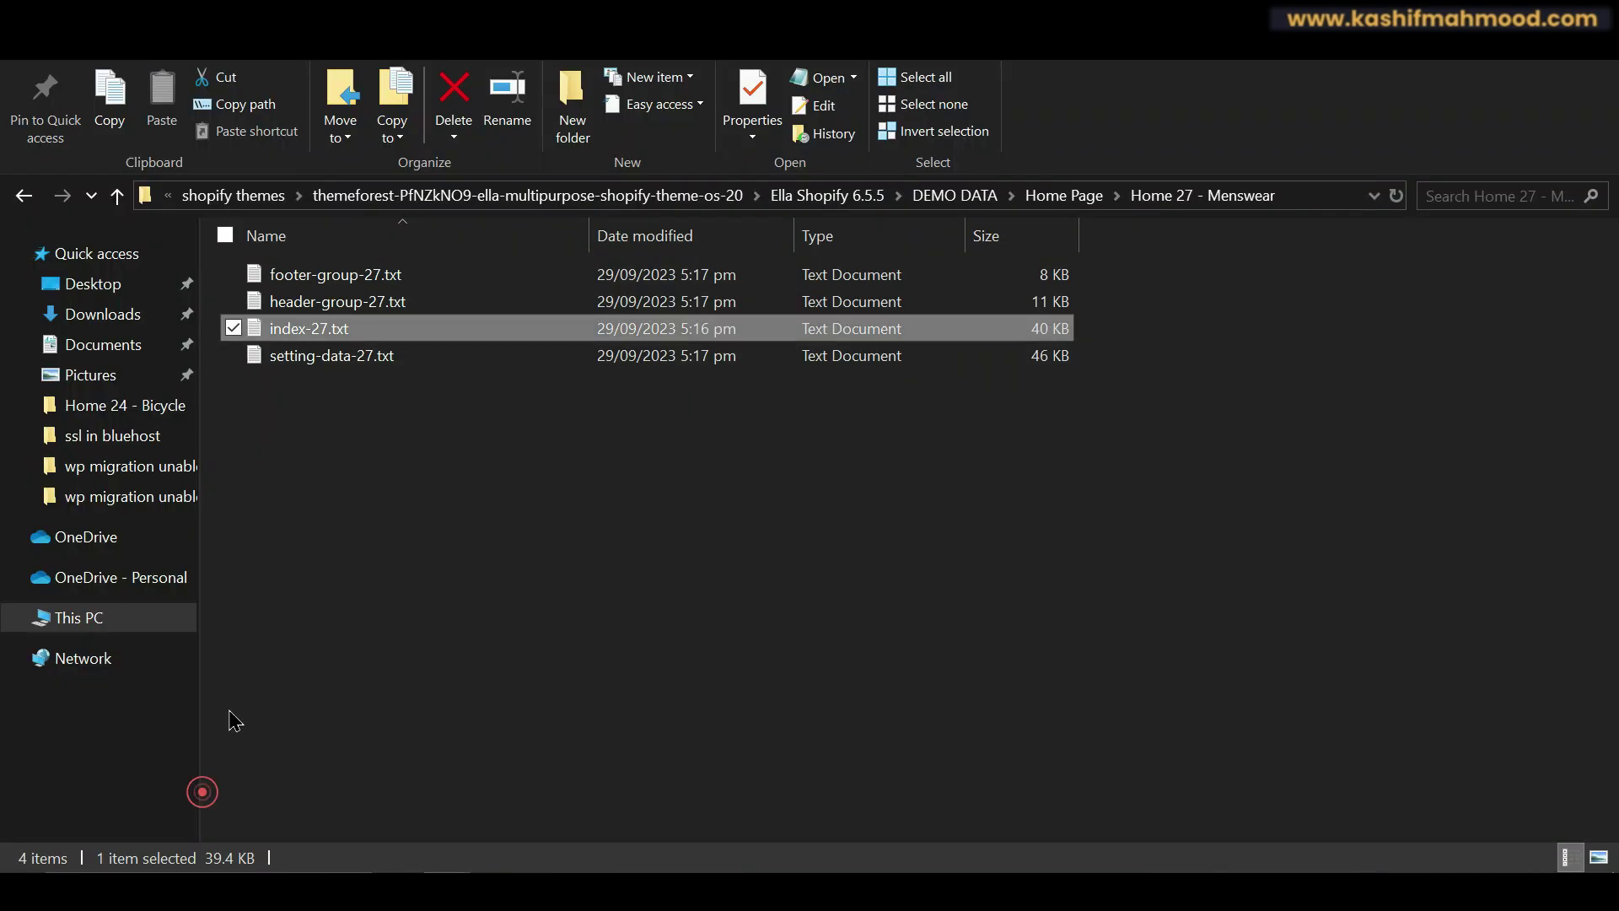
left_click(314, 301)
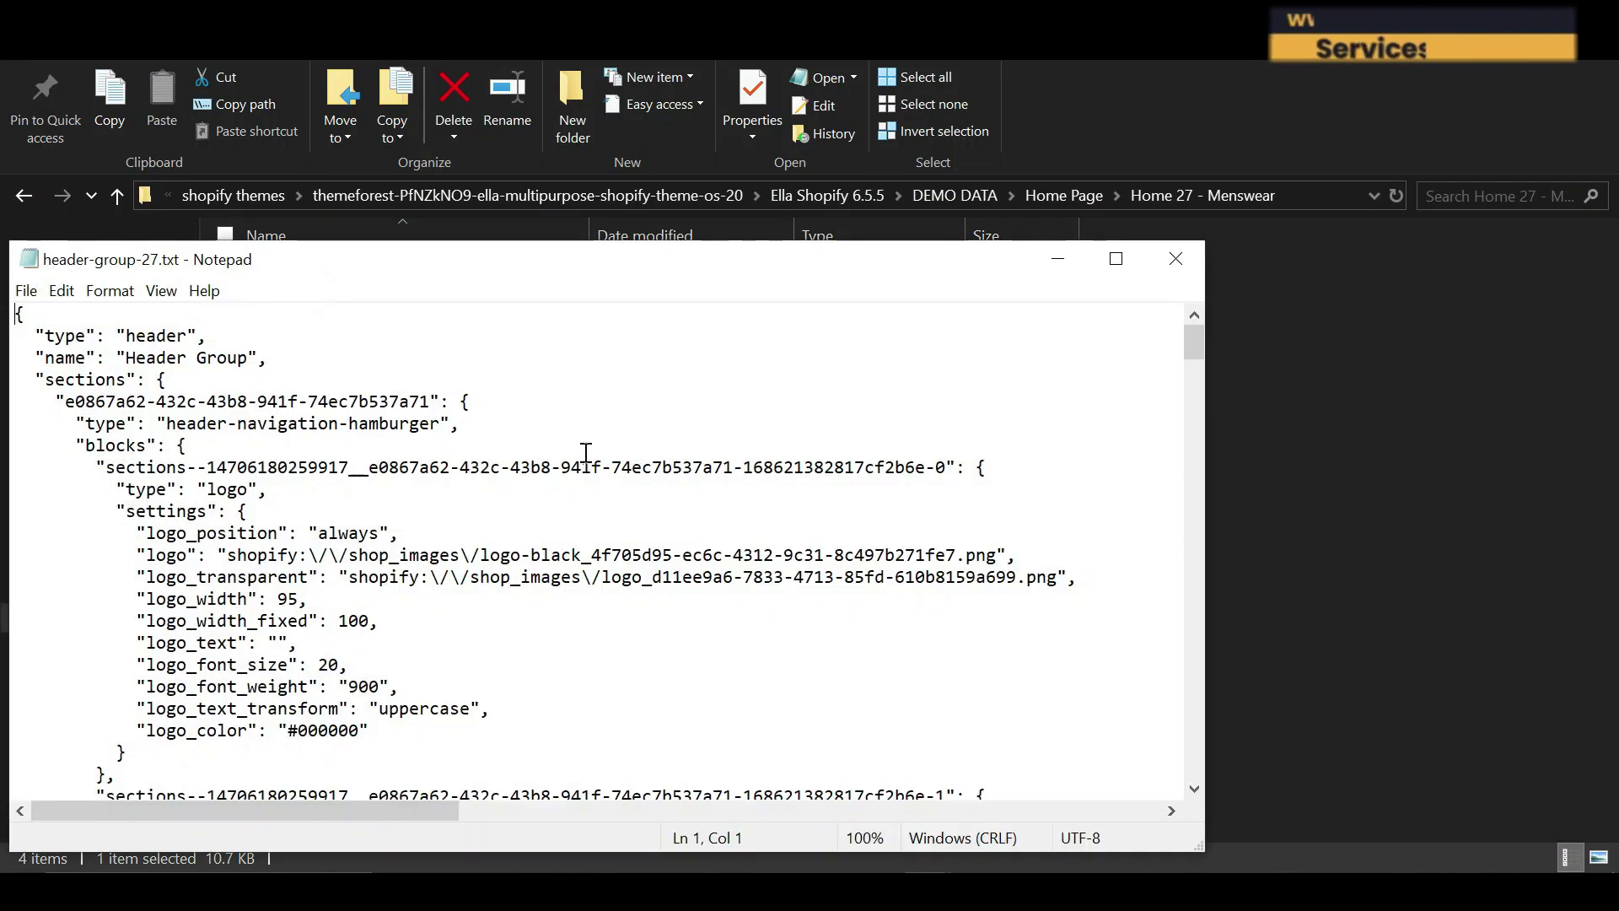
left_click(534, 231)
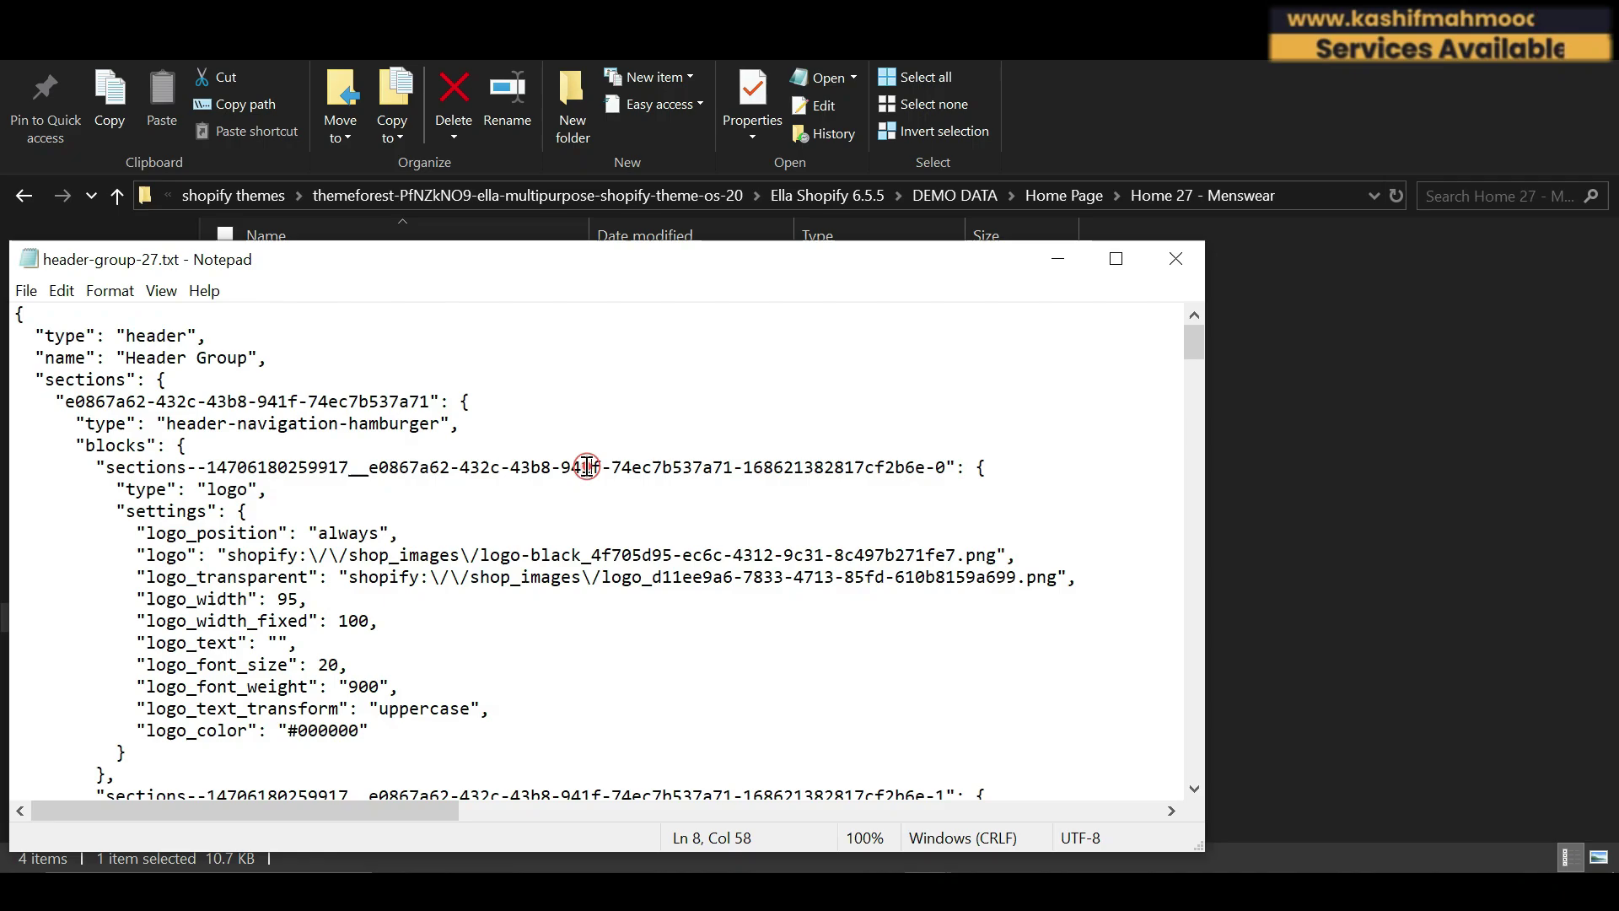
key("ctrl+a")
Search 'head', paste the header JSON over header-group.json, and save it
left_click(388, 784)
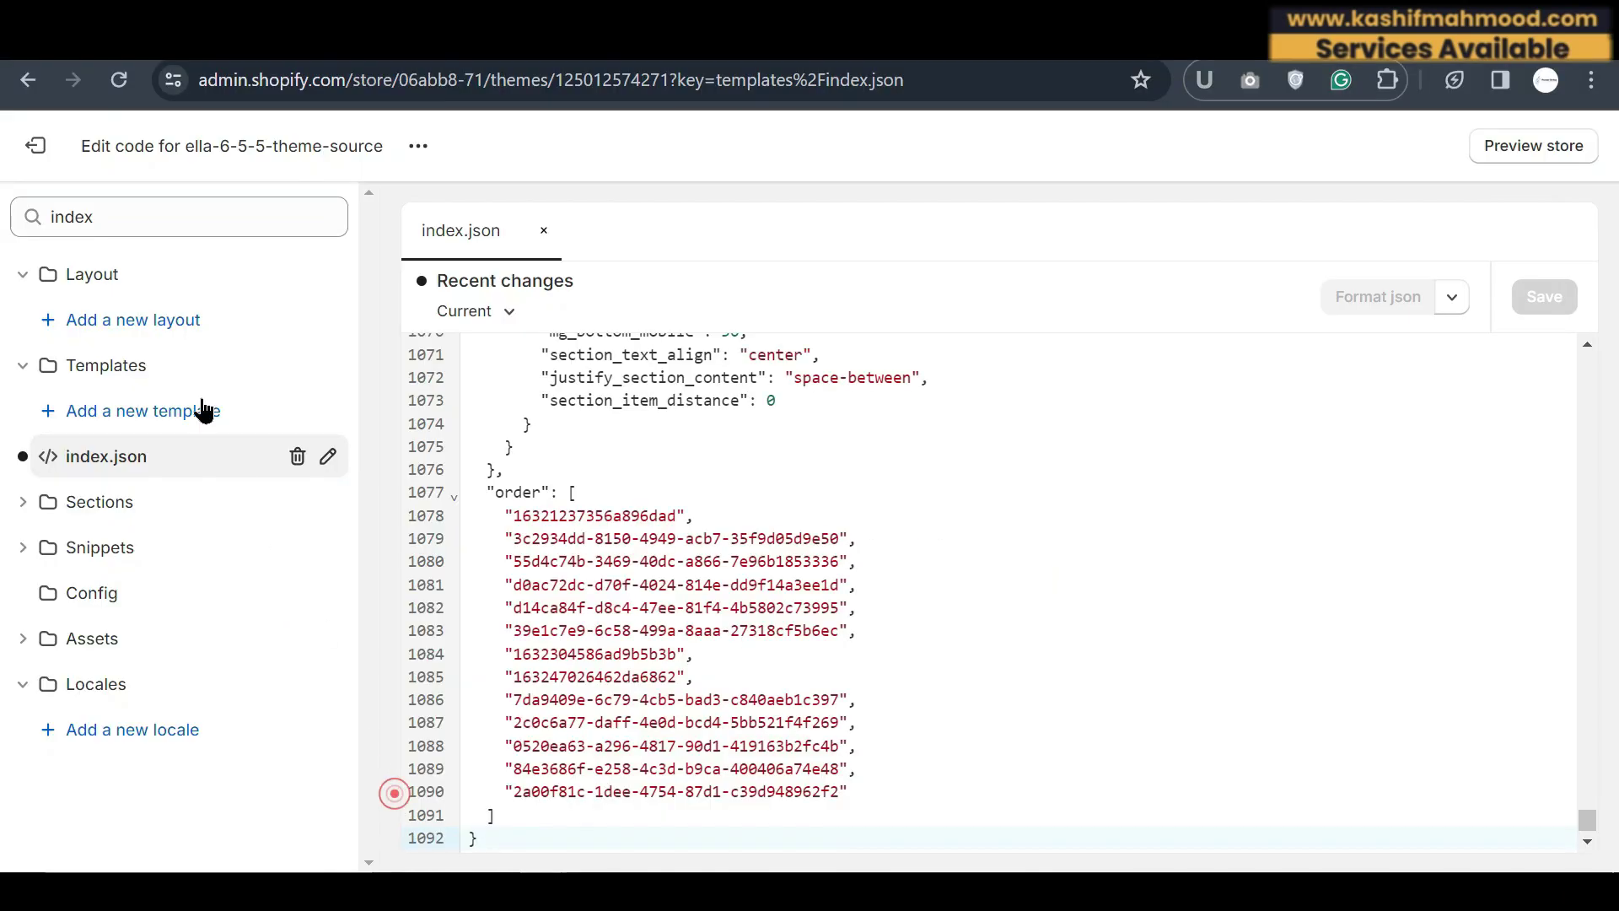
double_click(131, 231)
type("heda")
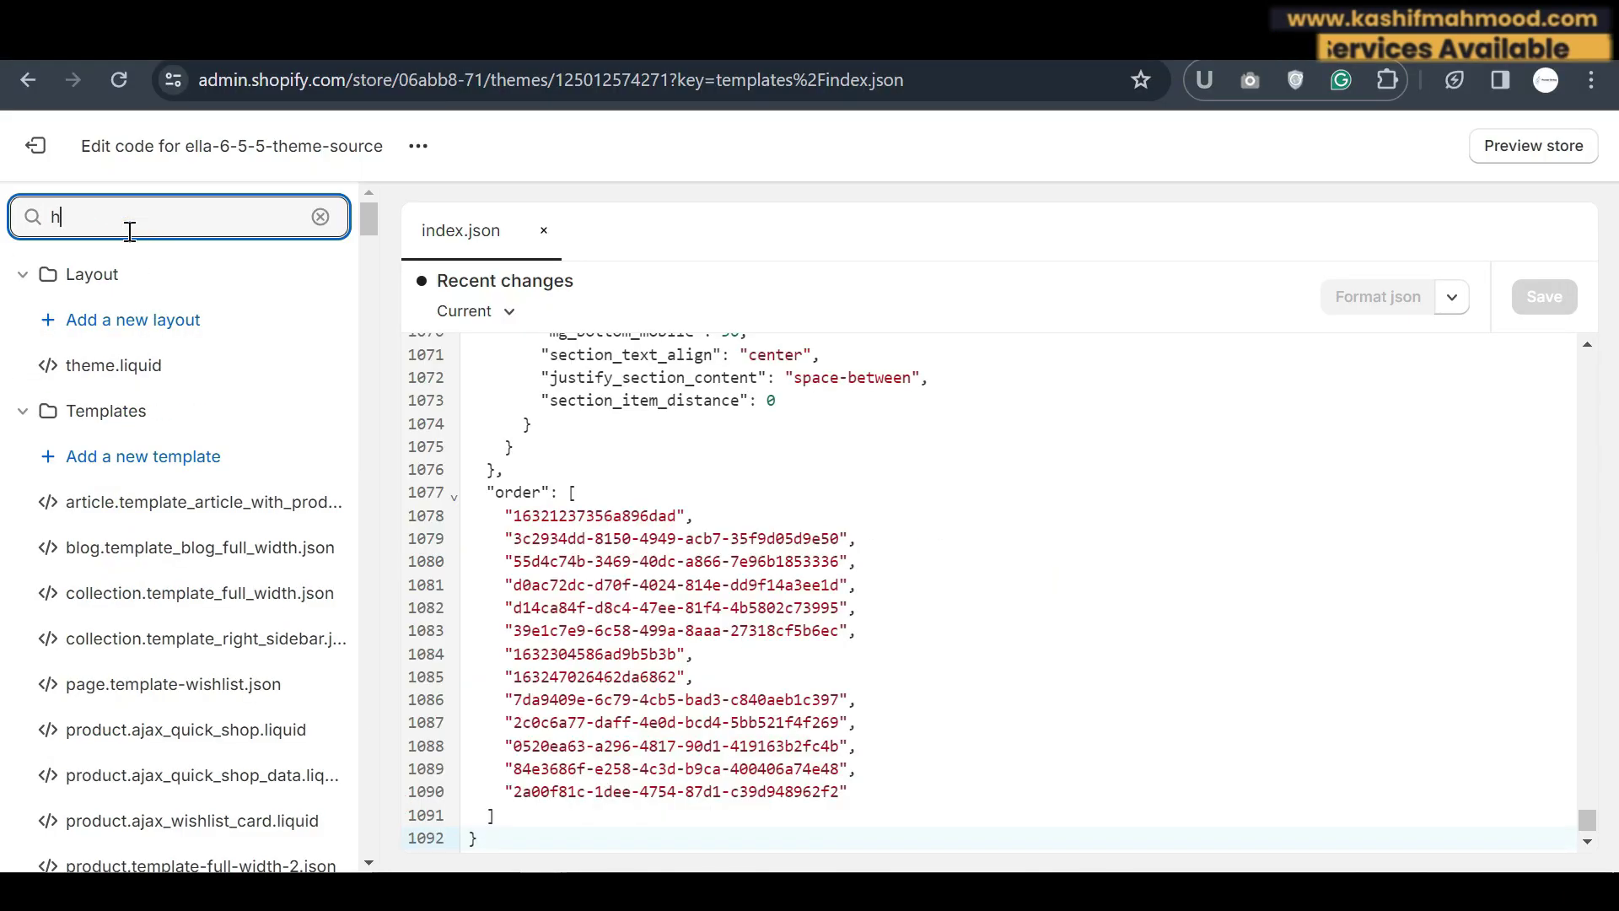
key("BackSpace")
key("BackSpace")
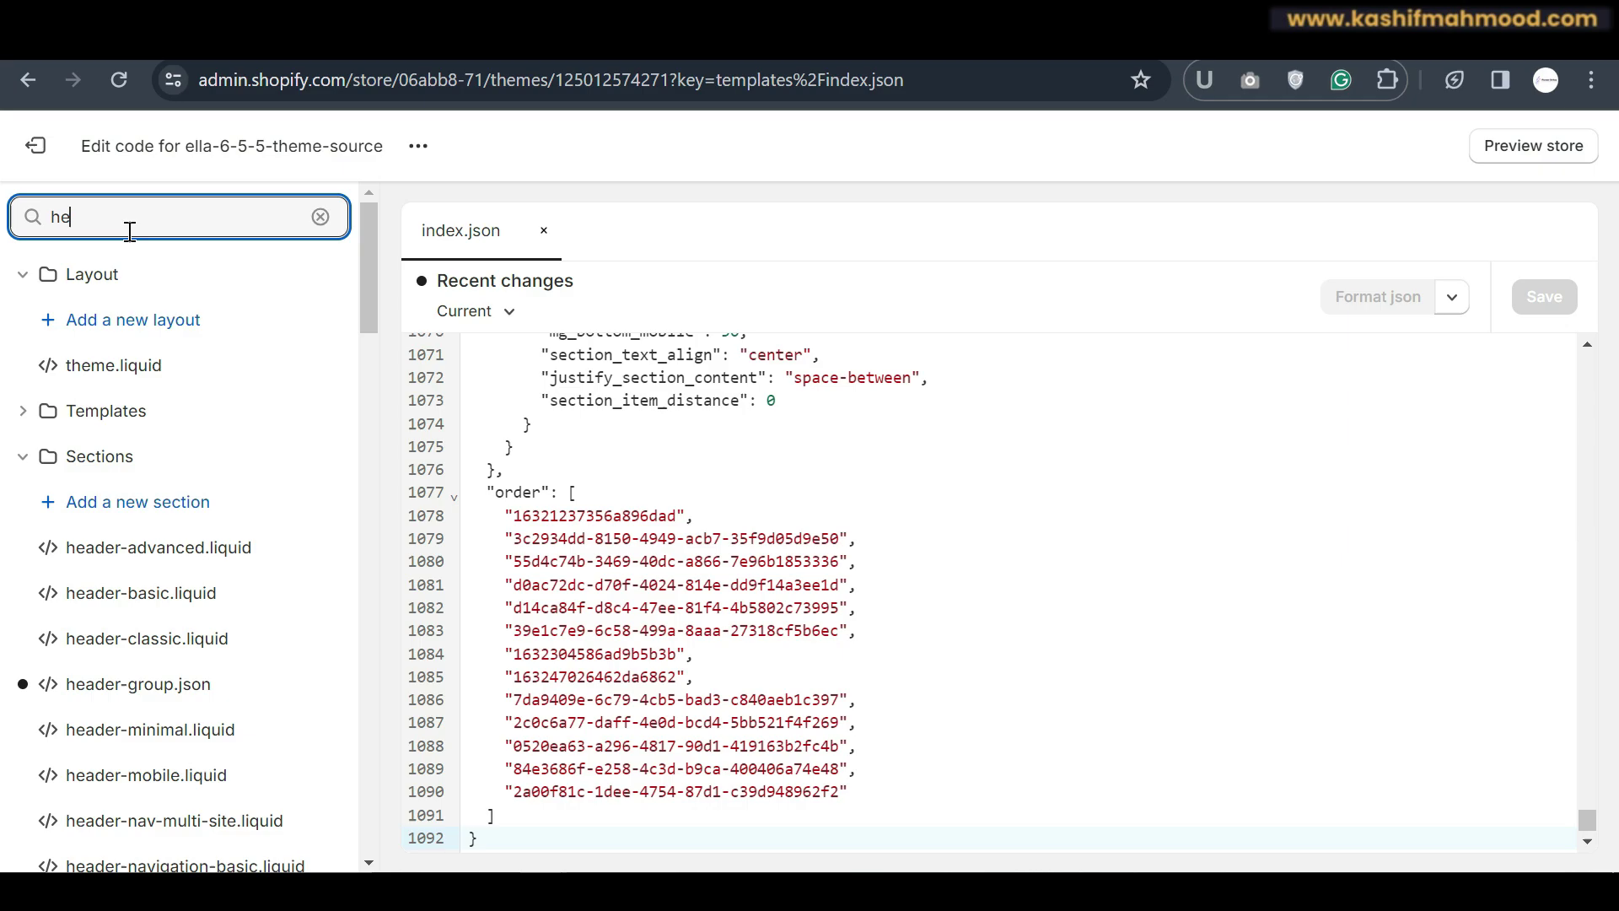
type("ader")
left_click(134, 593)
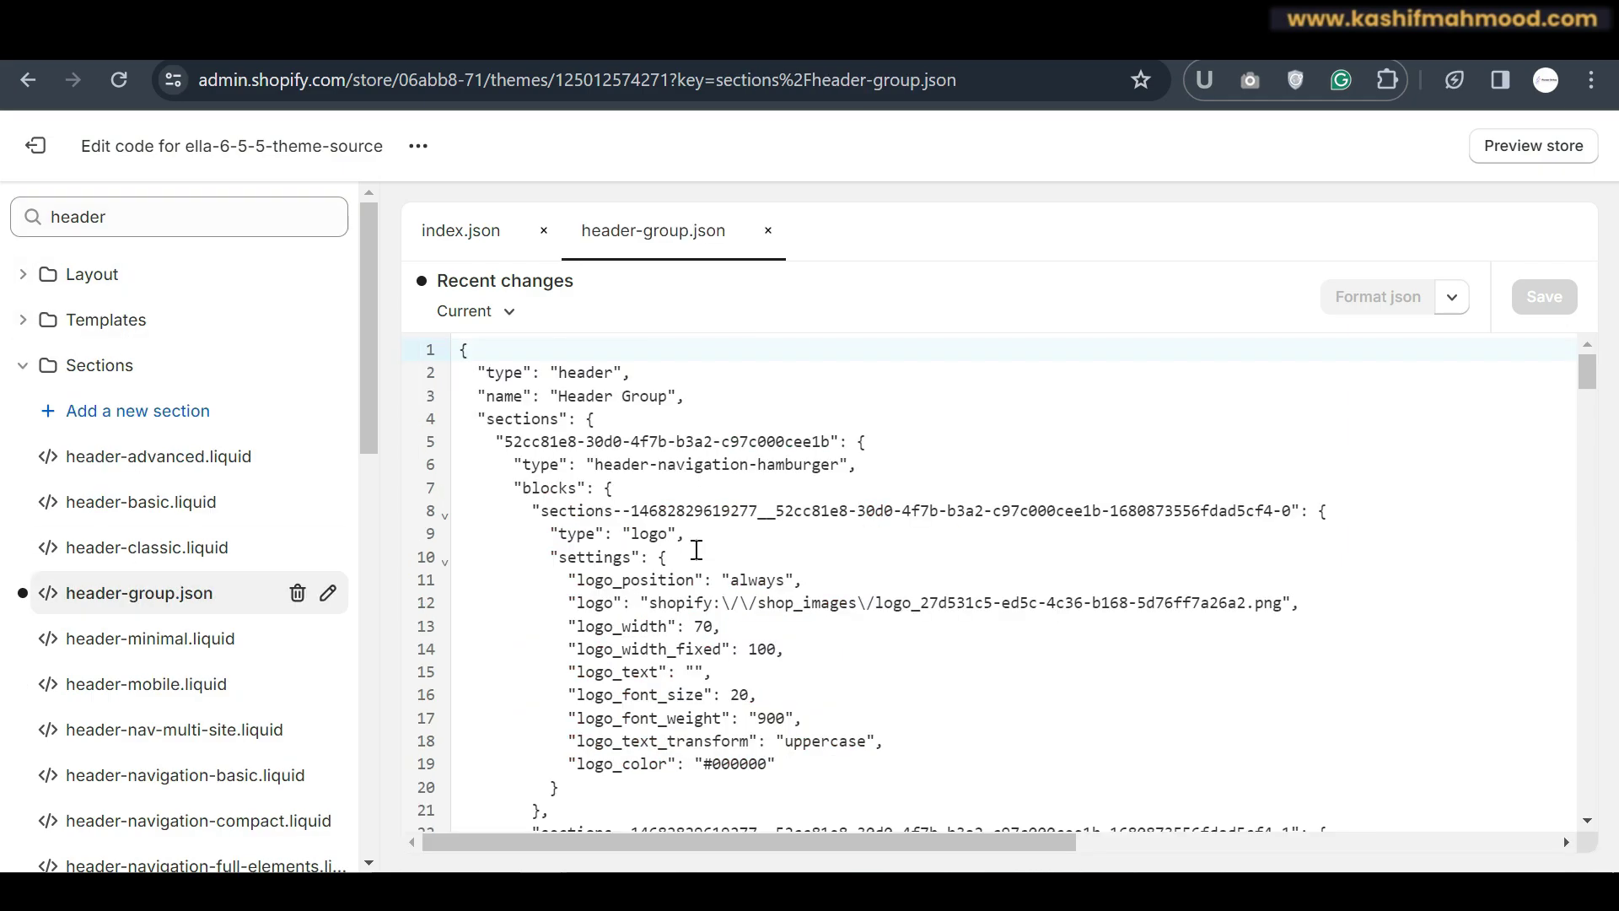
key("ctrl+a")
key("ctrl+v")
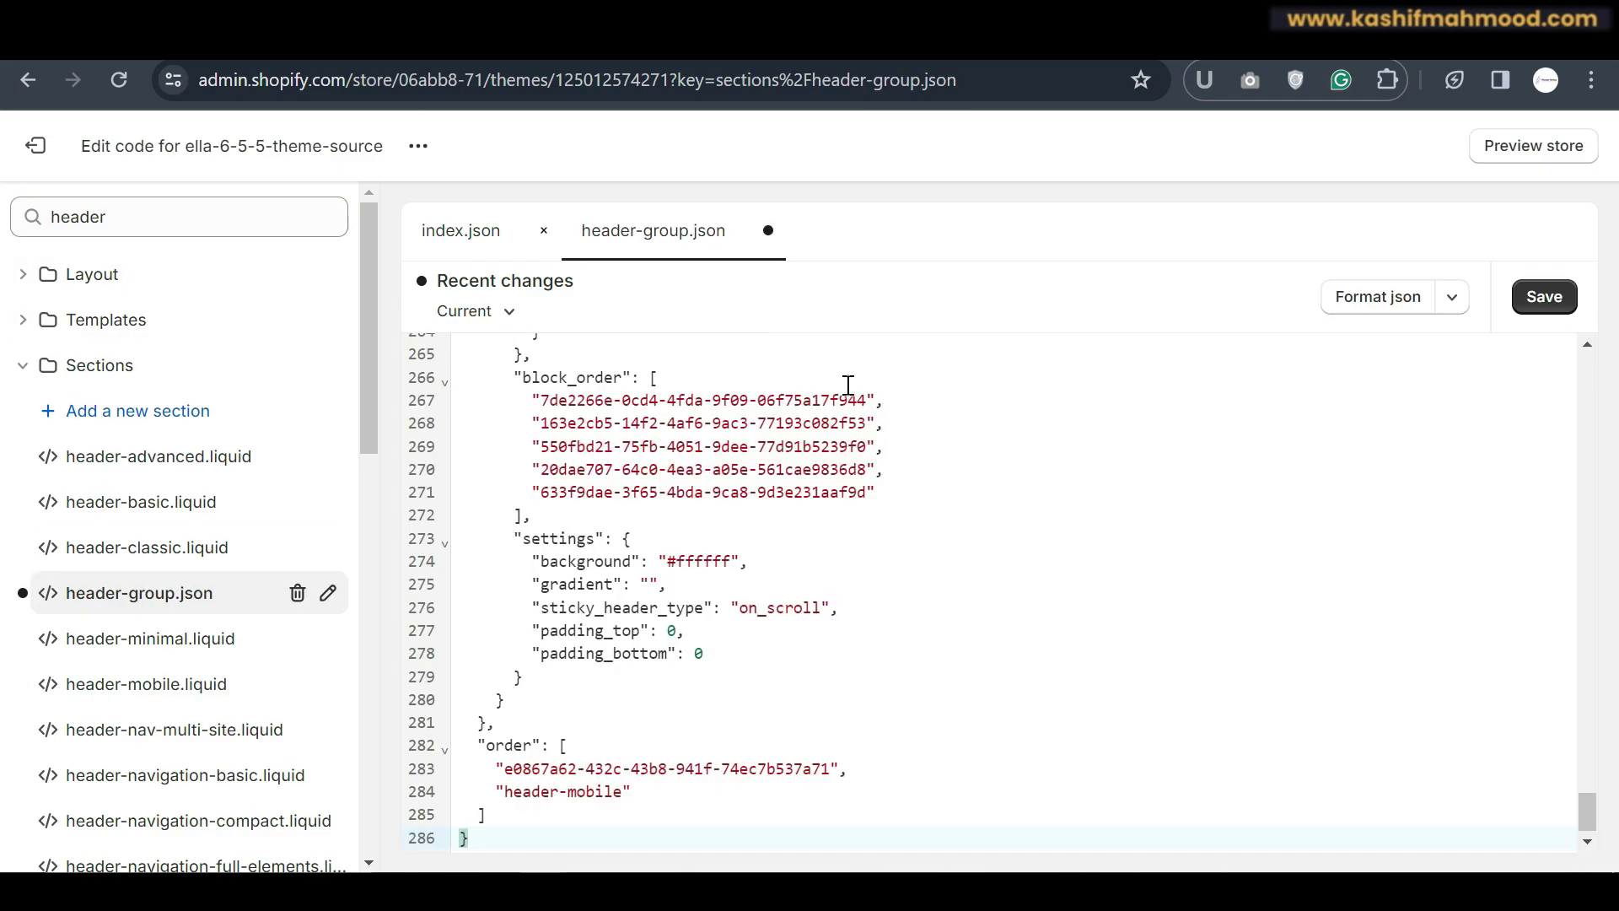
left_click(1544, 296)
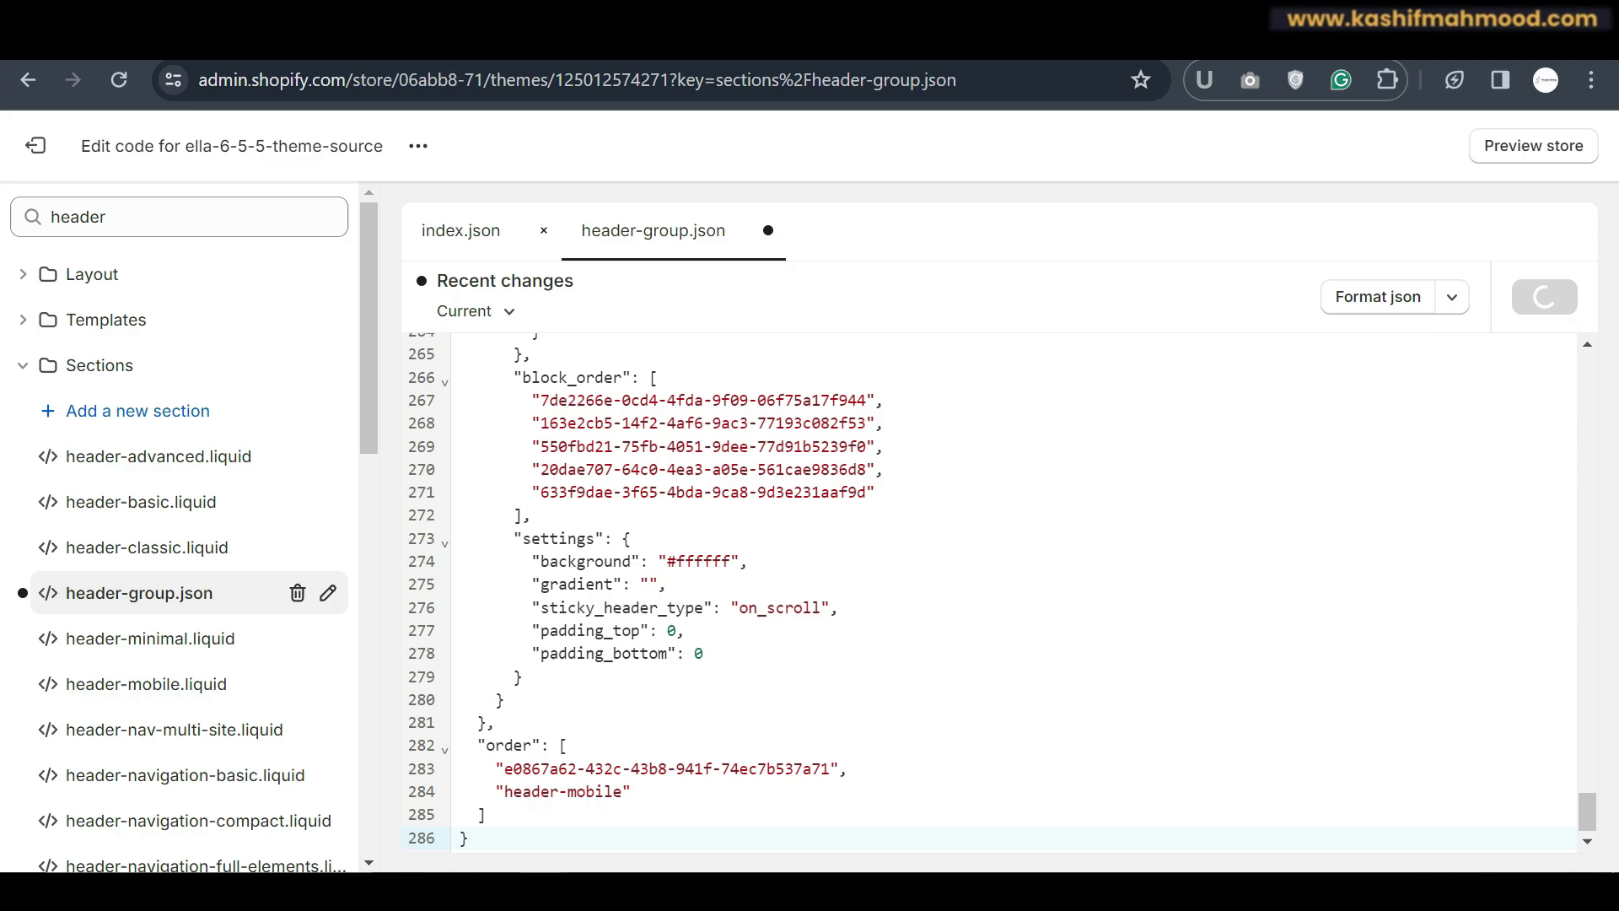
Open footer-group-27.txt from the Home 27 - Menswear folder and select all its JSON
mouse_move(384, 853)
left_click(181, 788)
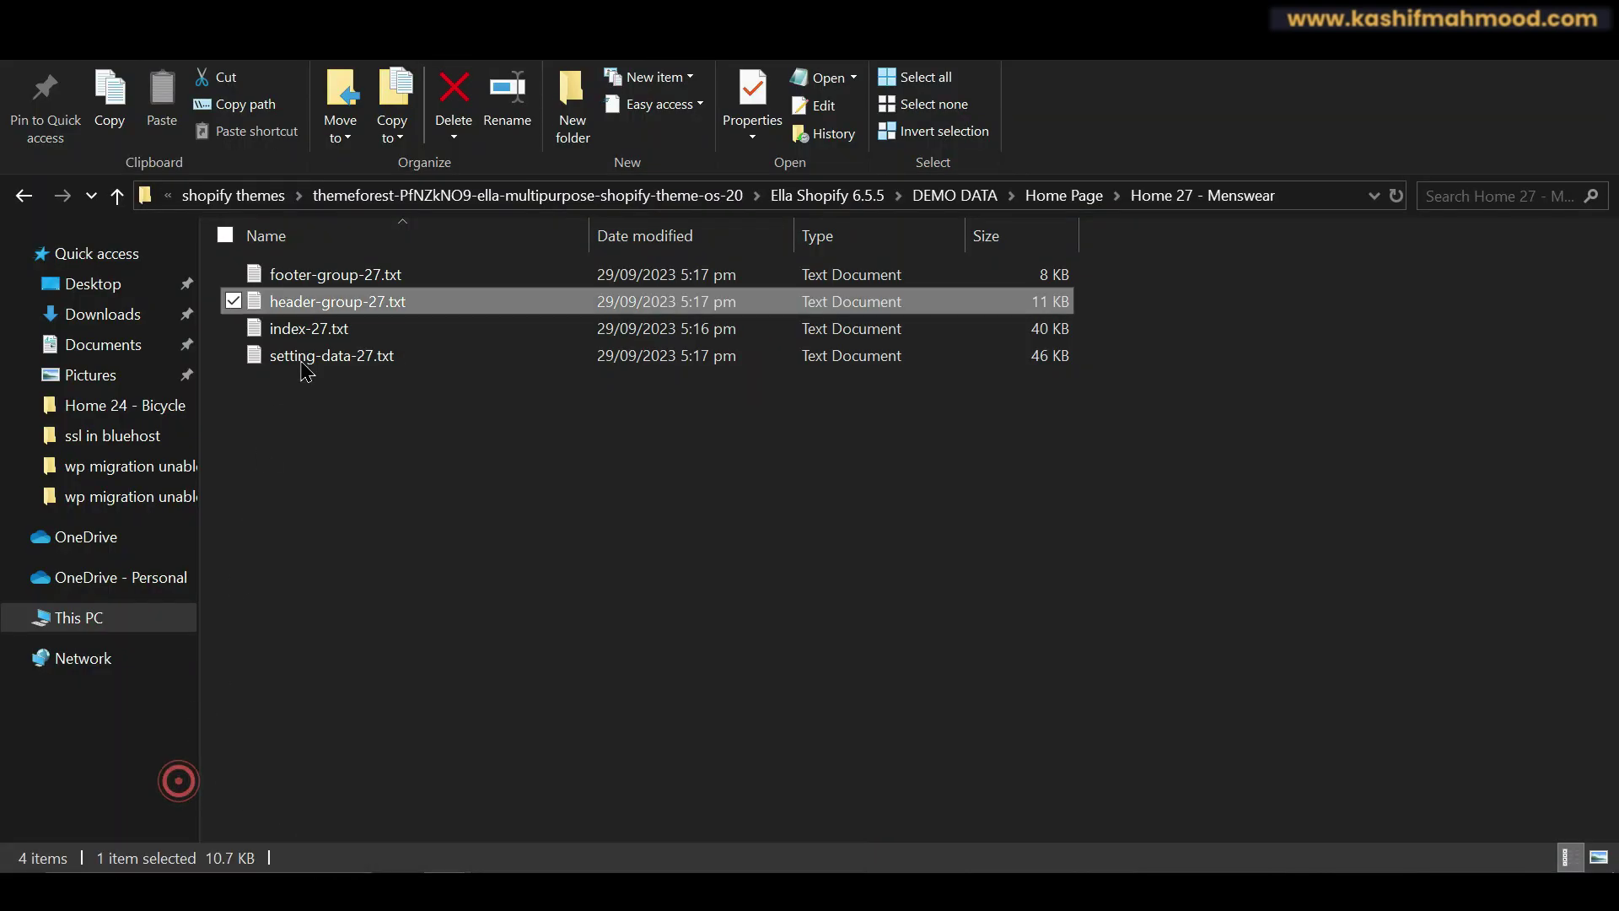
double_click(317, 274)
key("ctrl+a")
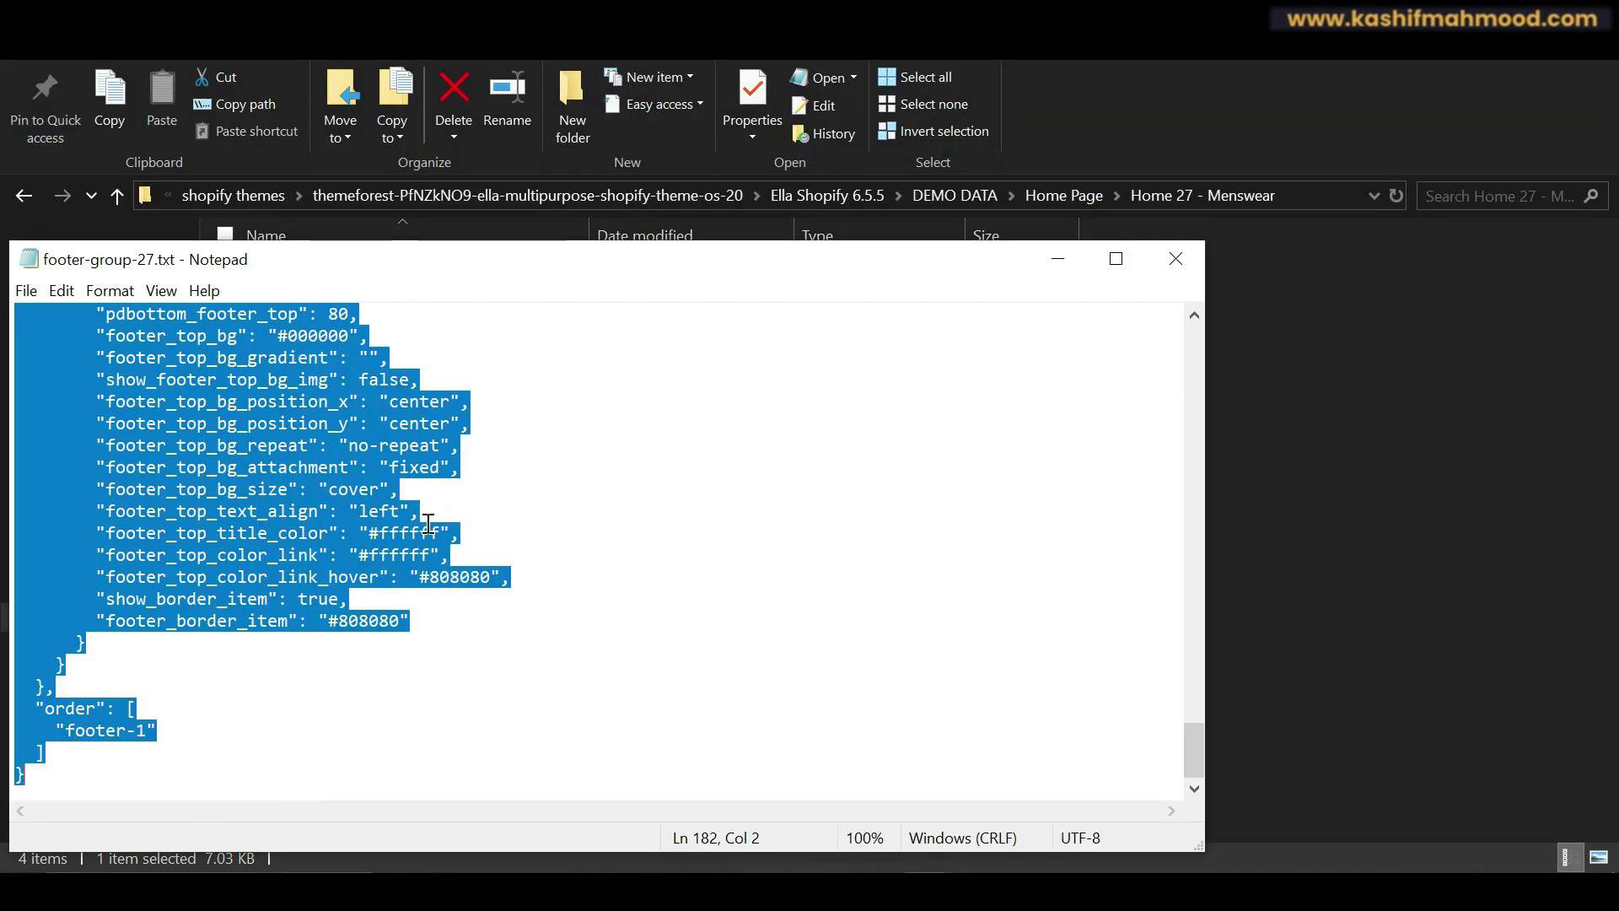
Search 'foo', paste the footer JSON over footer-group.json, and save it
mouse_move(540, 853)
left_click(402, 813)
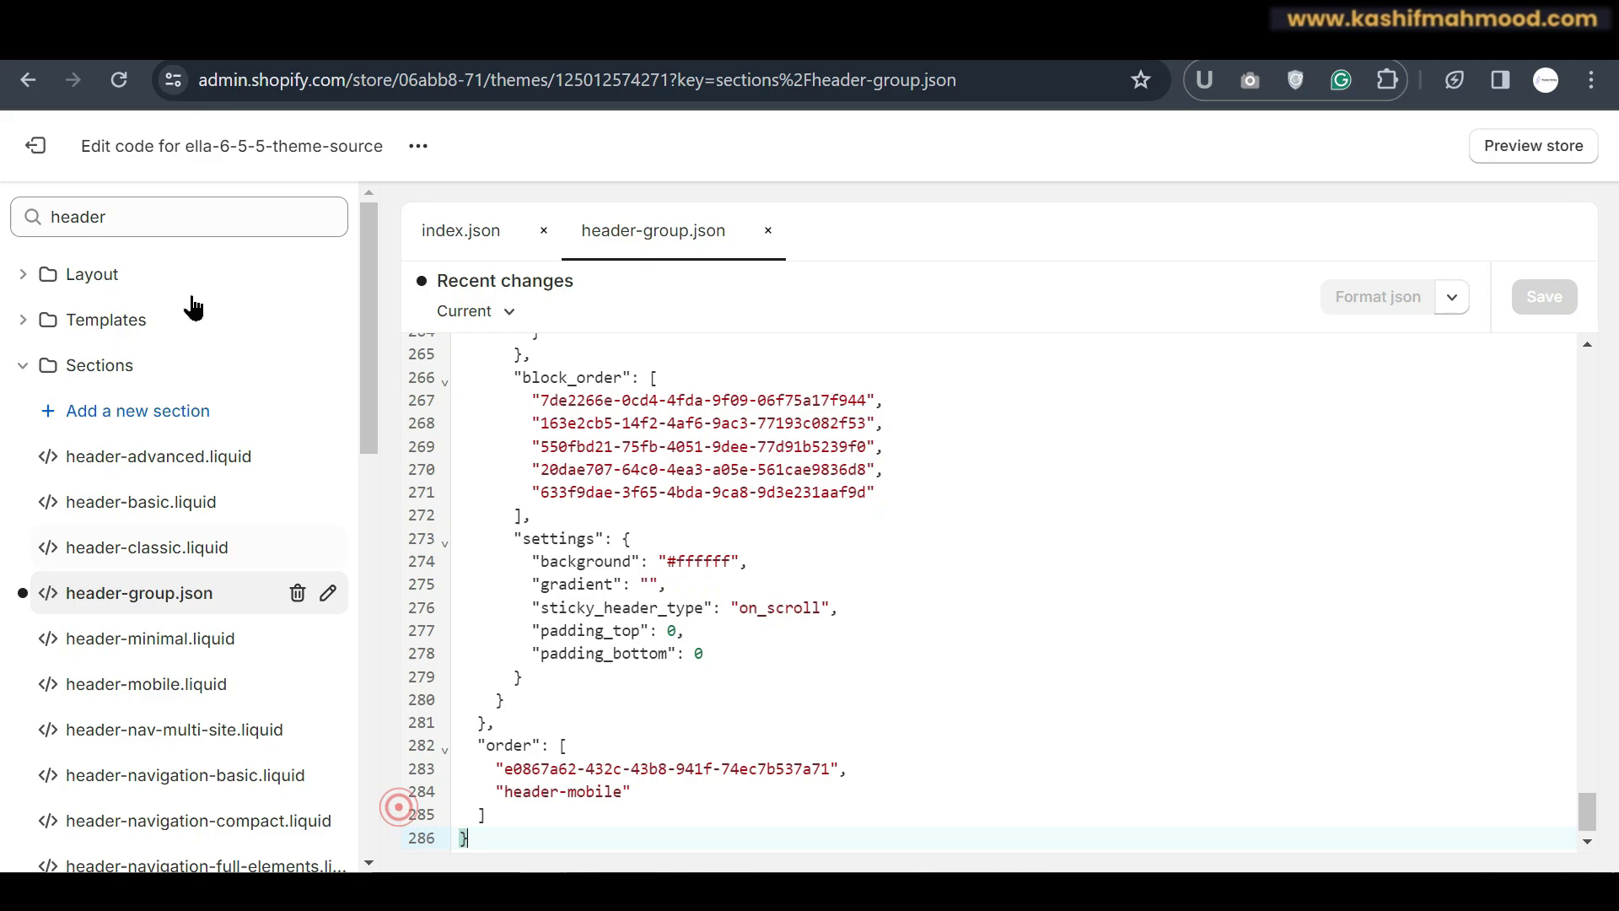
double_click(138, 226)
type("footer")
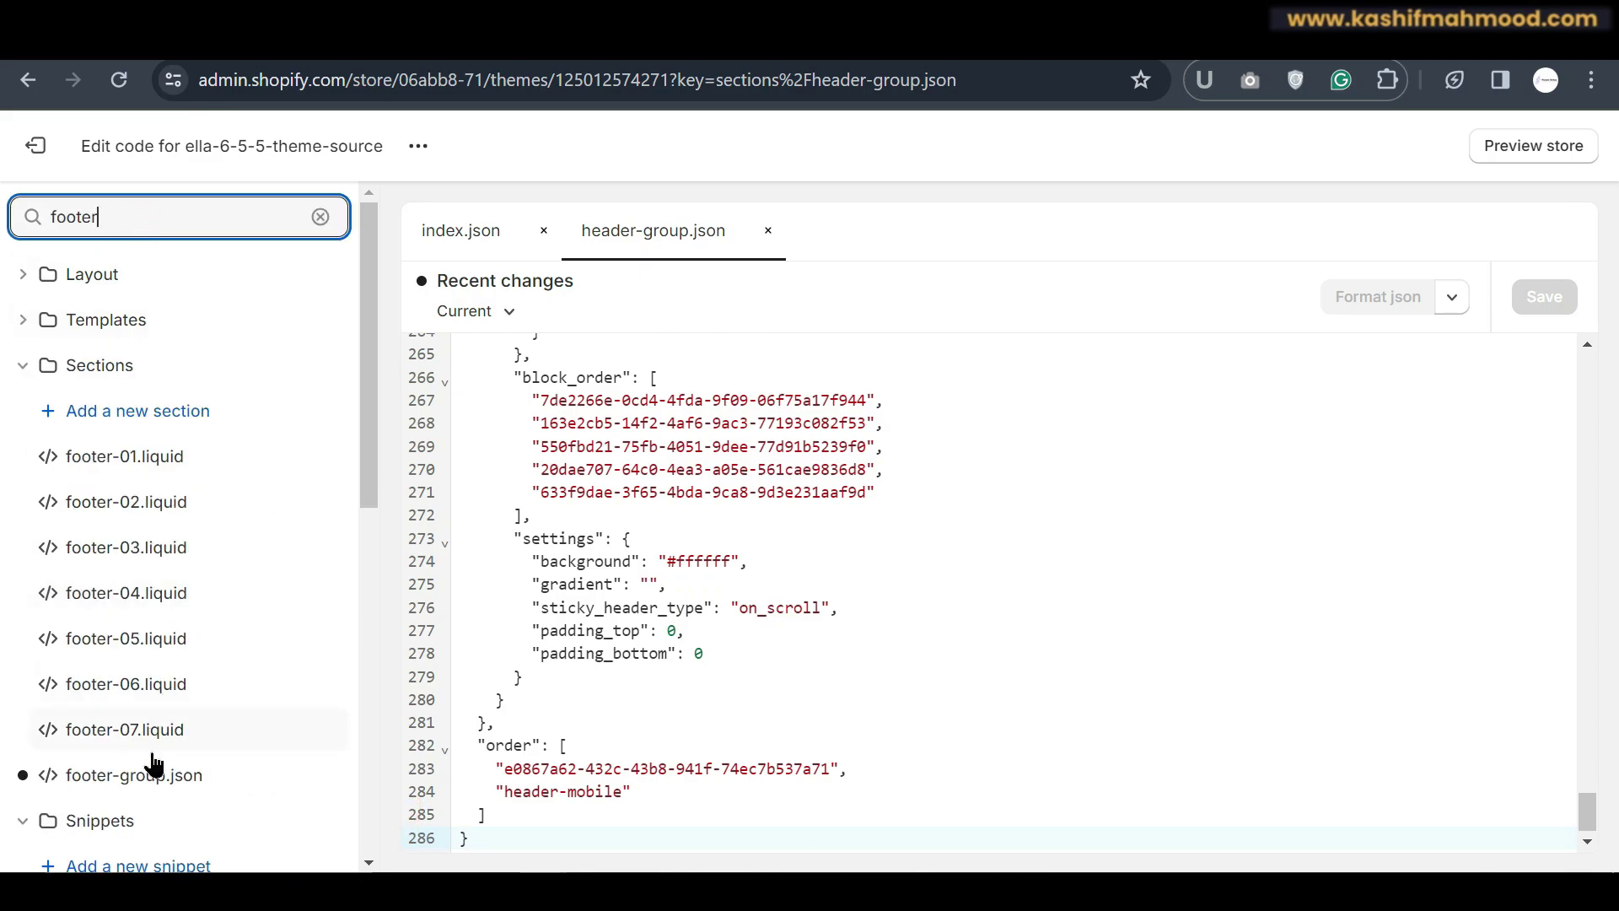
left_click(151, 767)
left_click(786, 561)
key("ctrl+a")
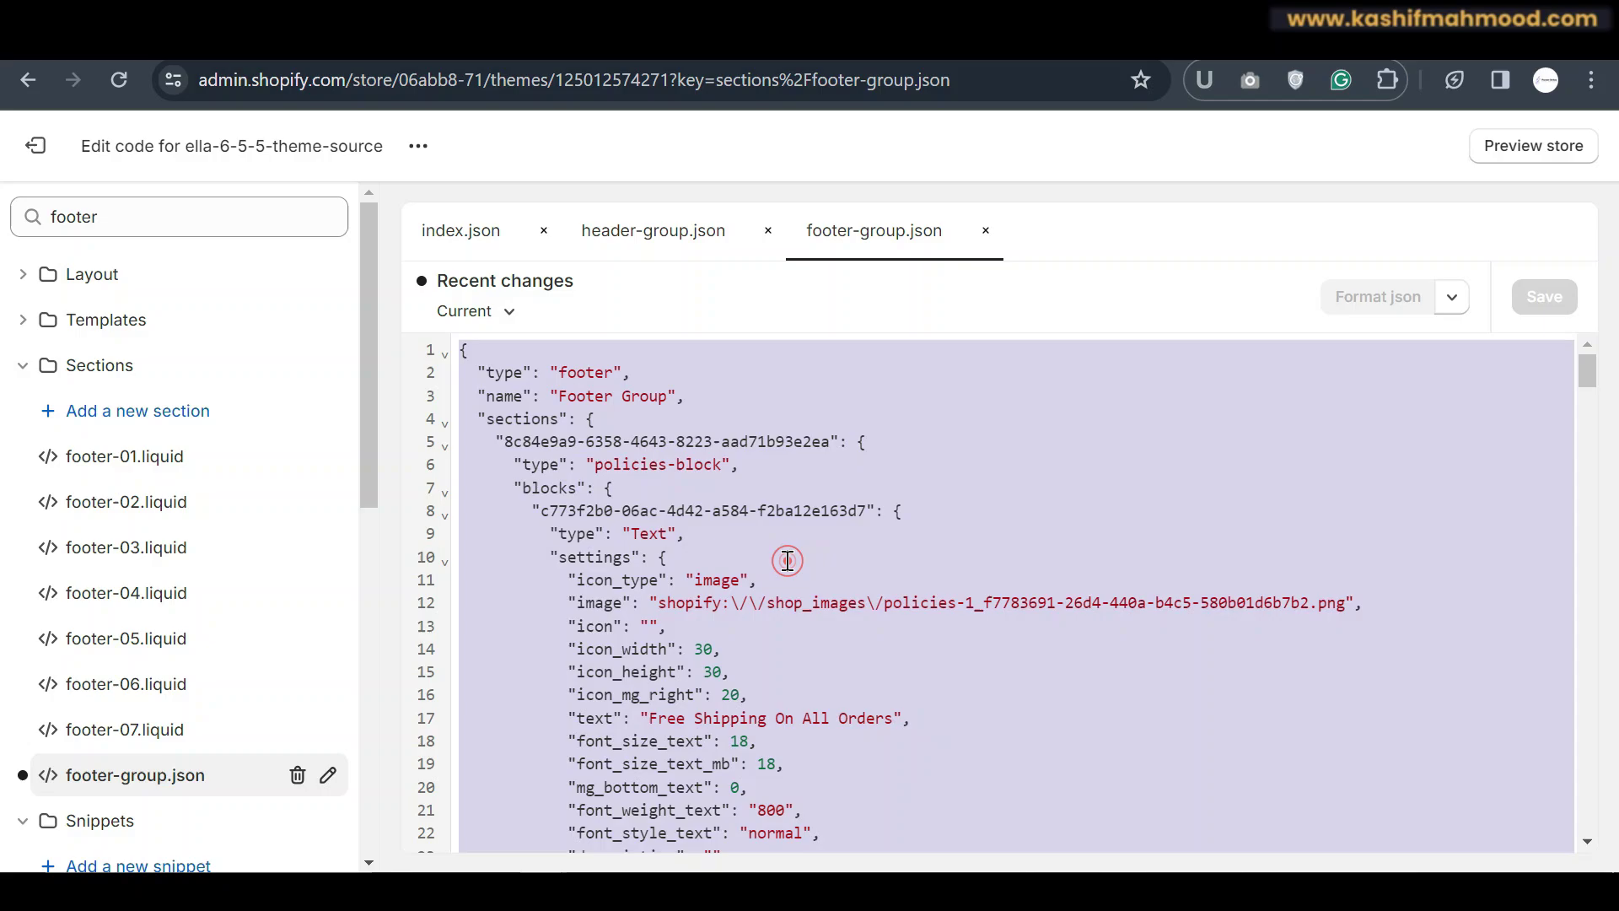
key("ctrl+v")
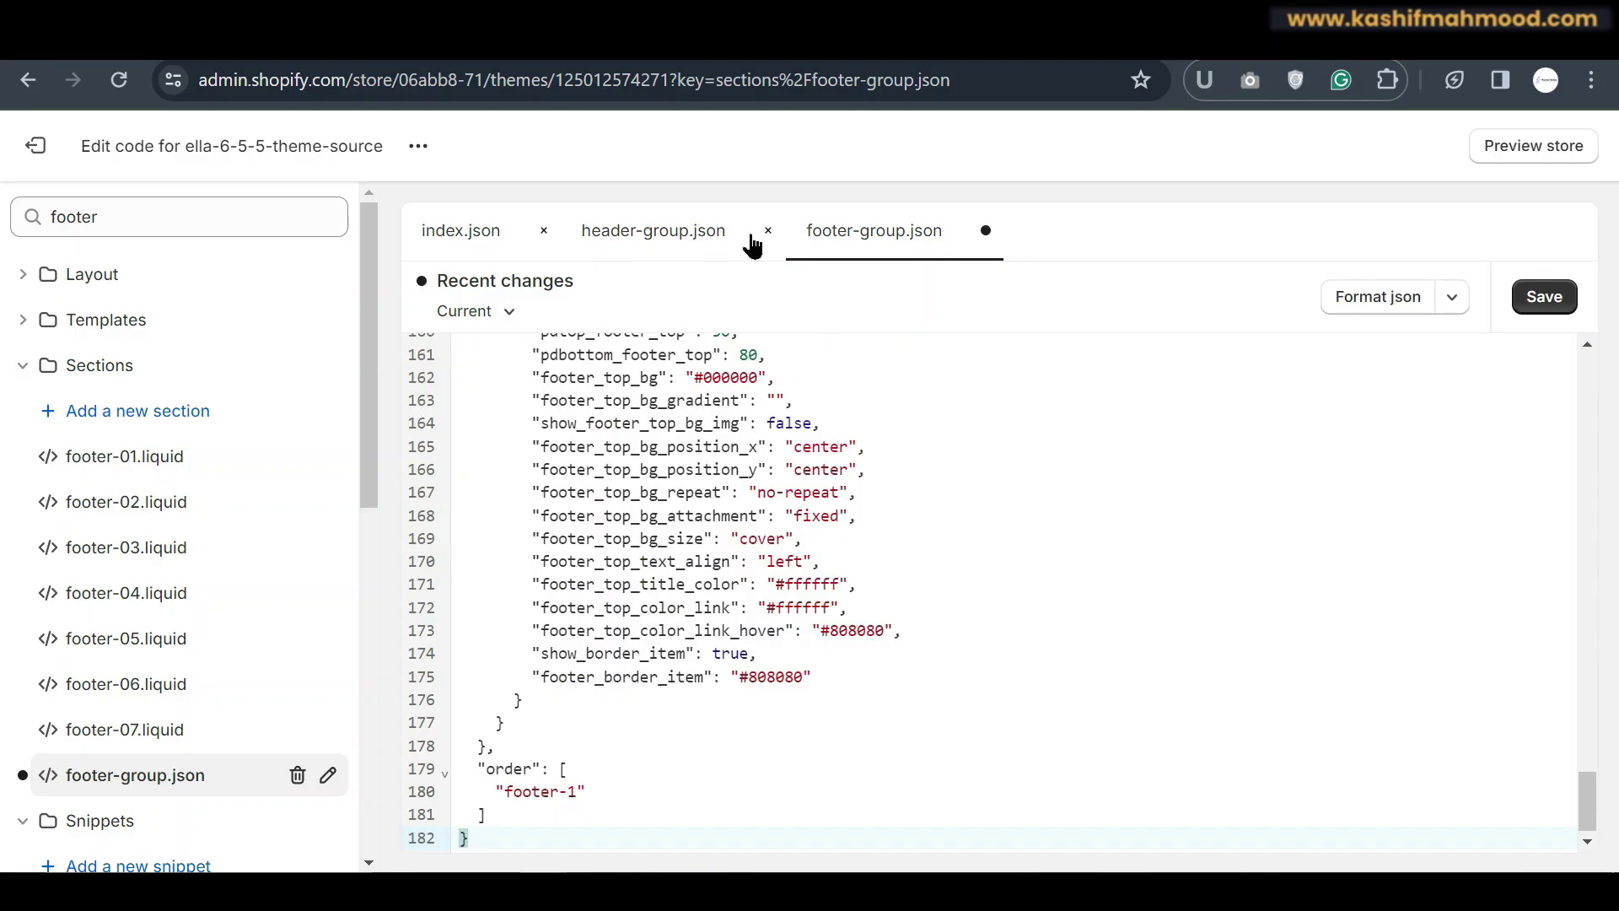
left_click(1556, 305)
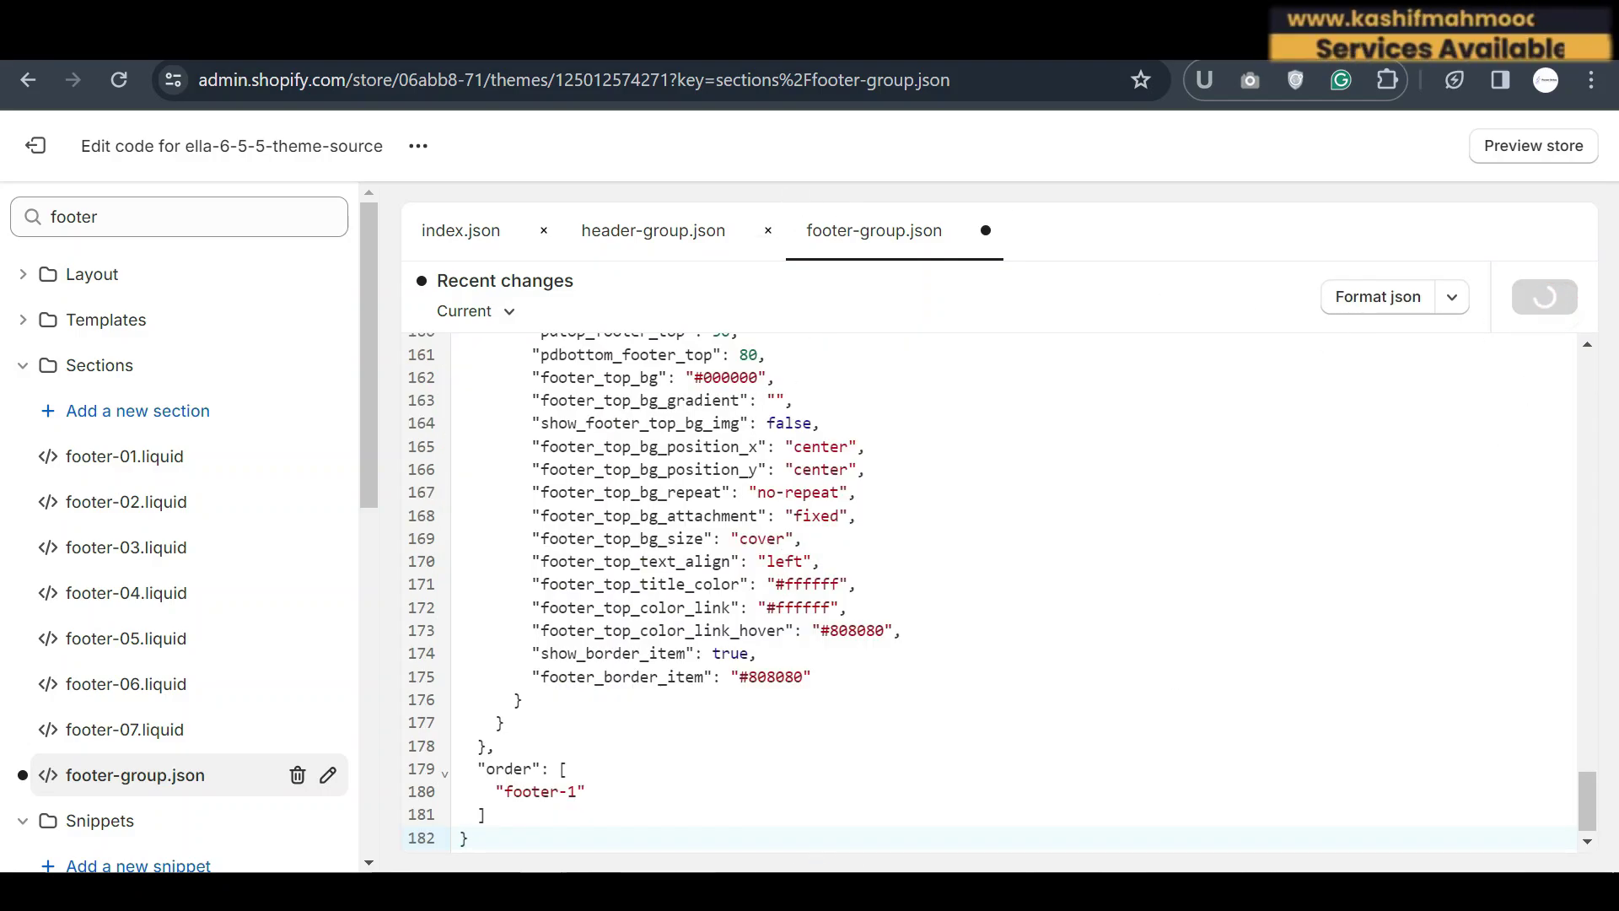
Open setting-data-27.txt and select all its settings JSON
mouse_move(458, 841)
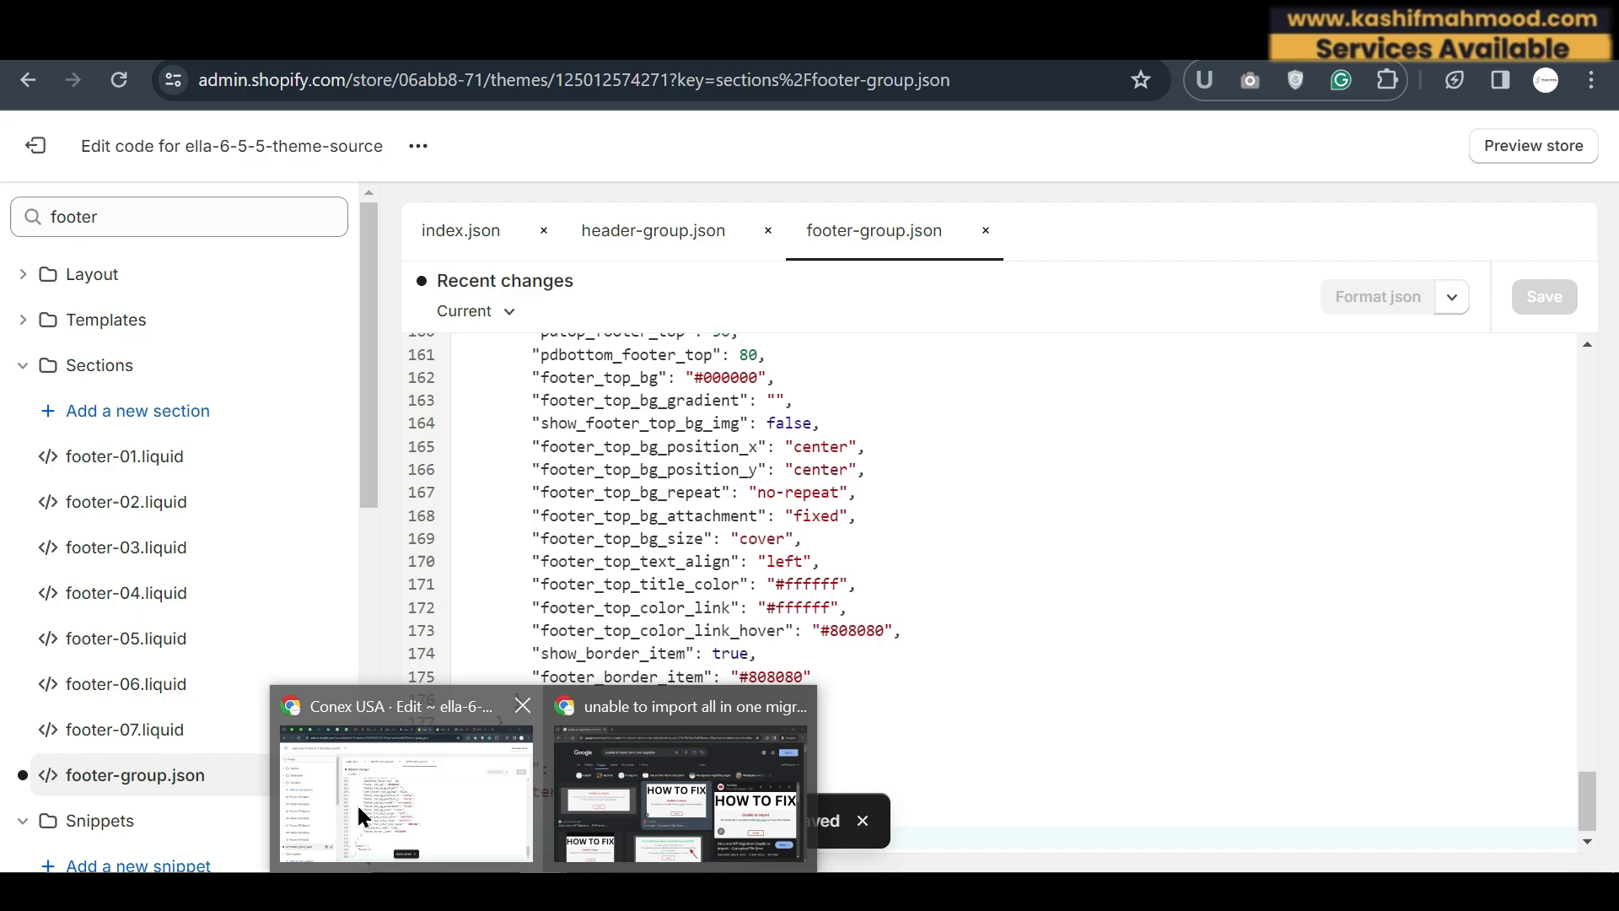
mouse_move(421, 890)
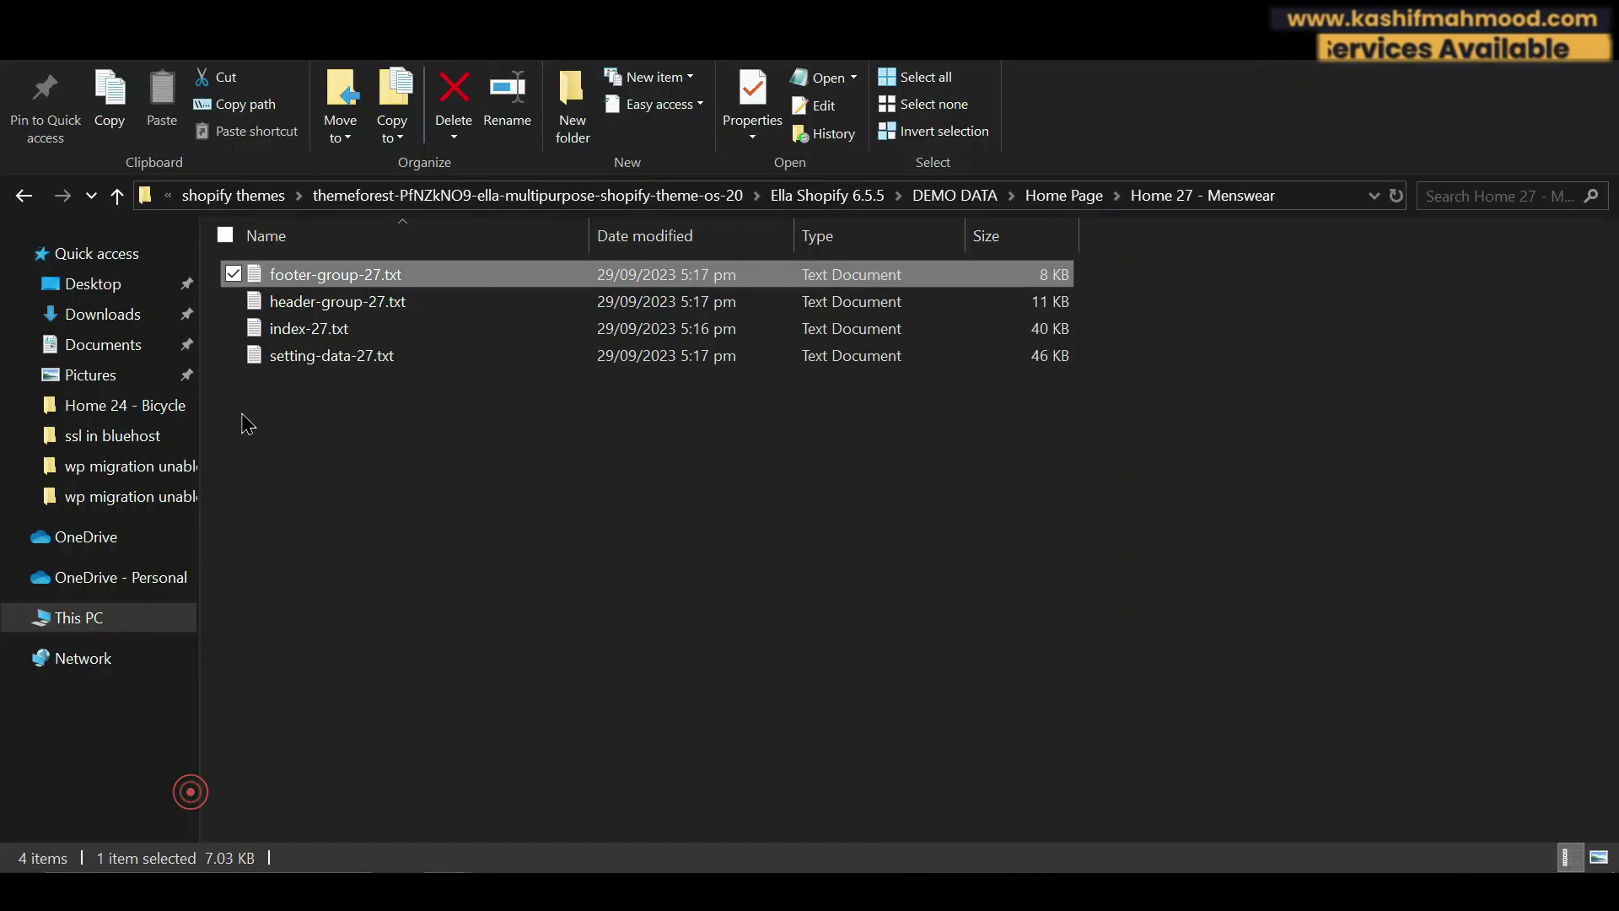
double_click(296, 355)
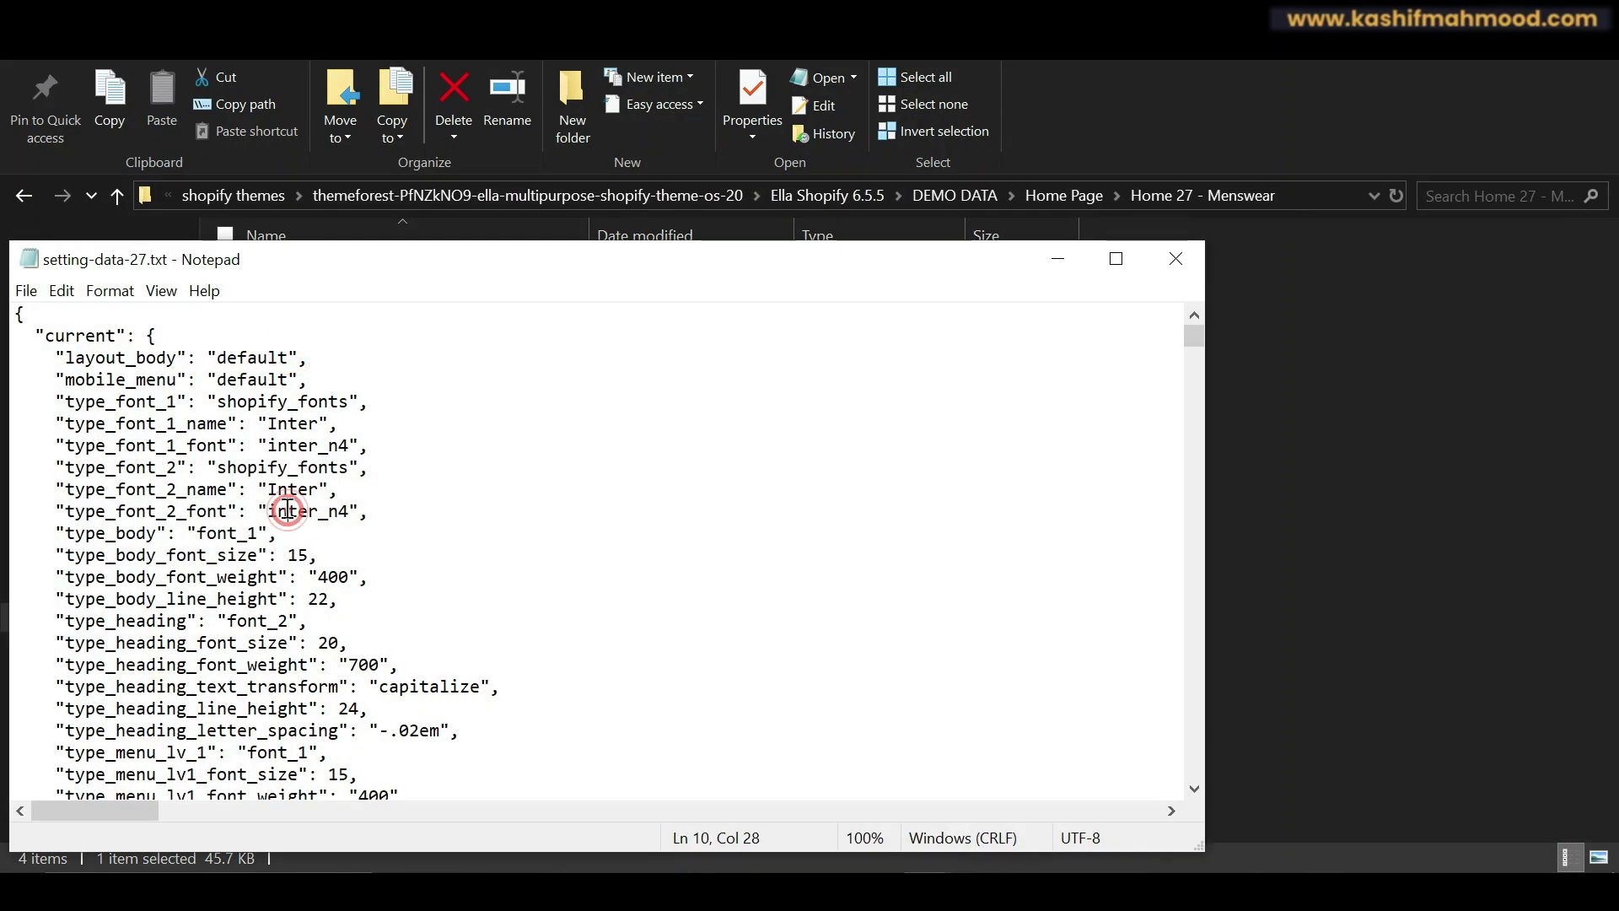
key("ctrl+a")
Search 'sett', open settings_data.json, then preview the Ella storefront
mouse_move(548, 892)
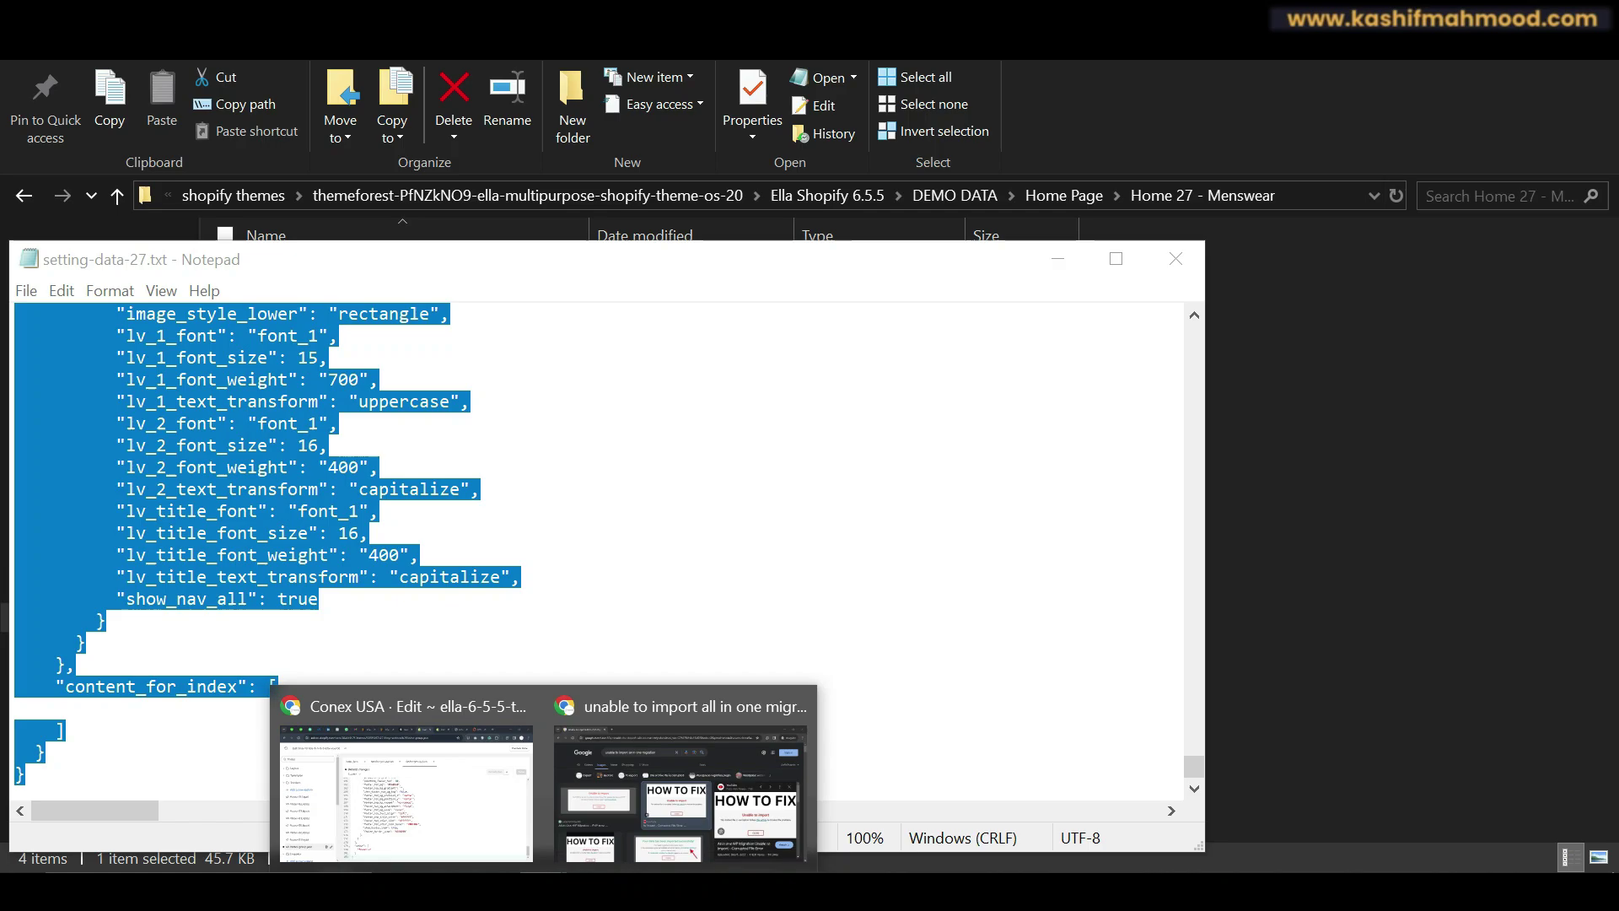
left_click(381, 805)
double_click(163, 210)
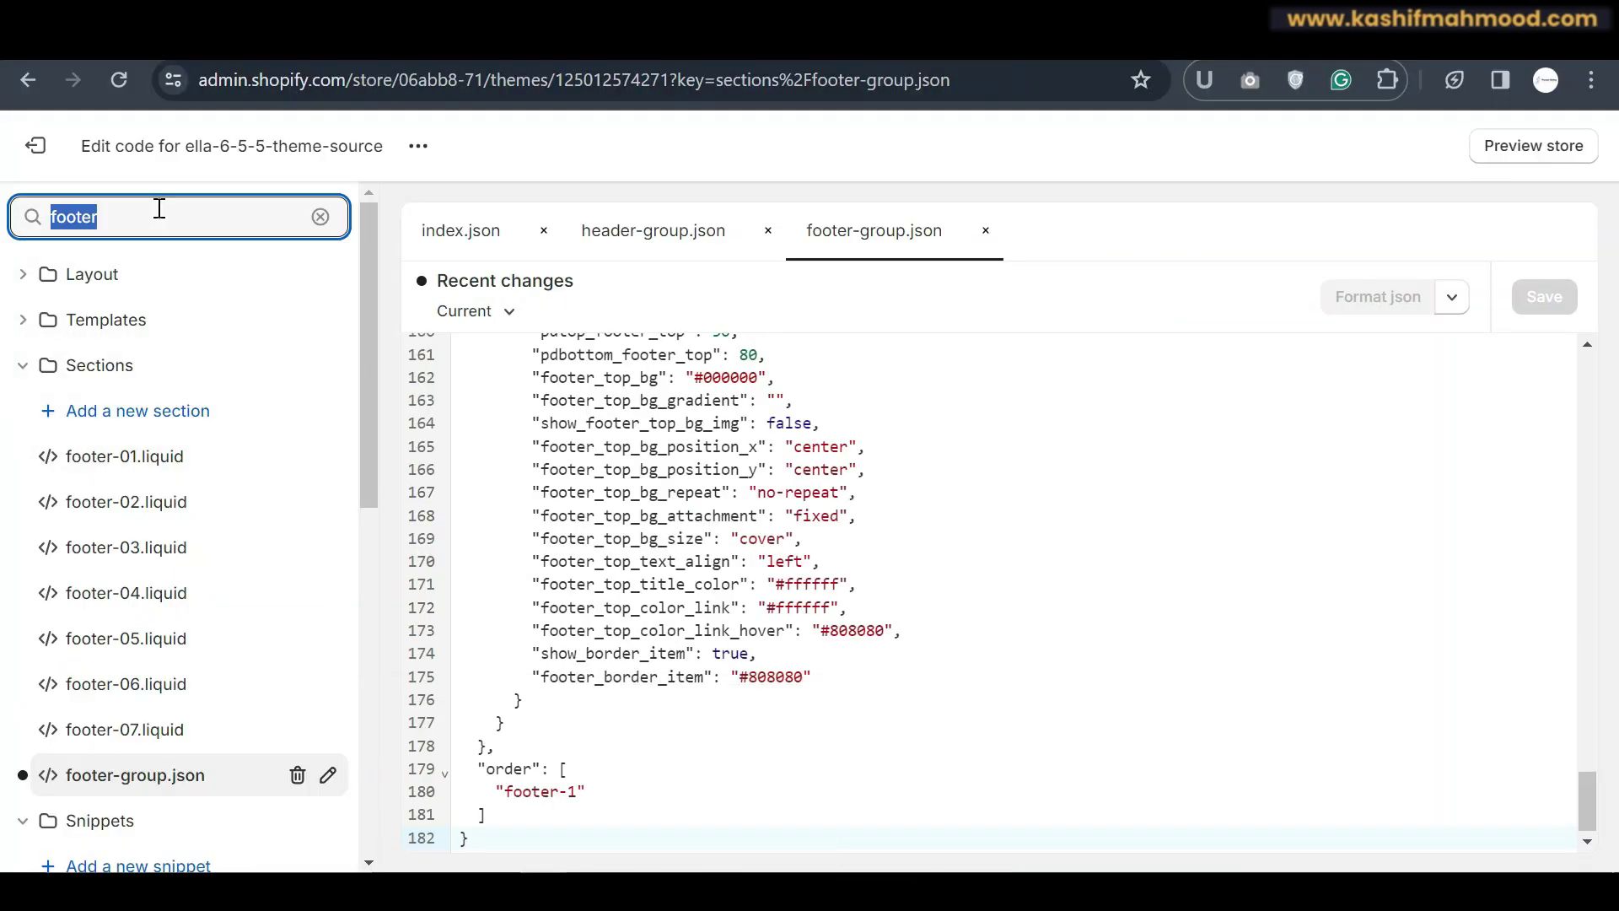
type("see")
key("BackSpace")
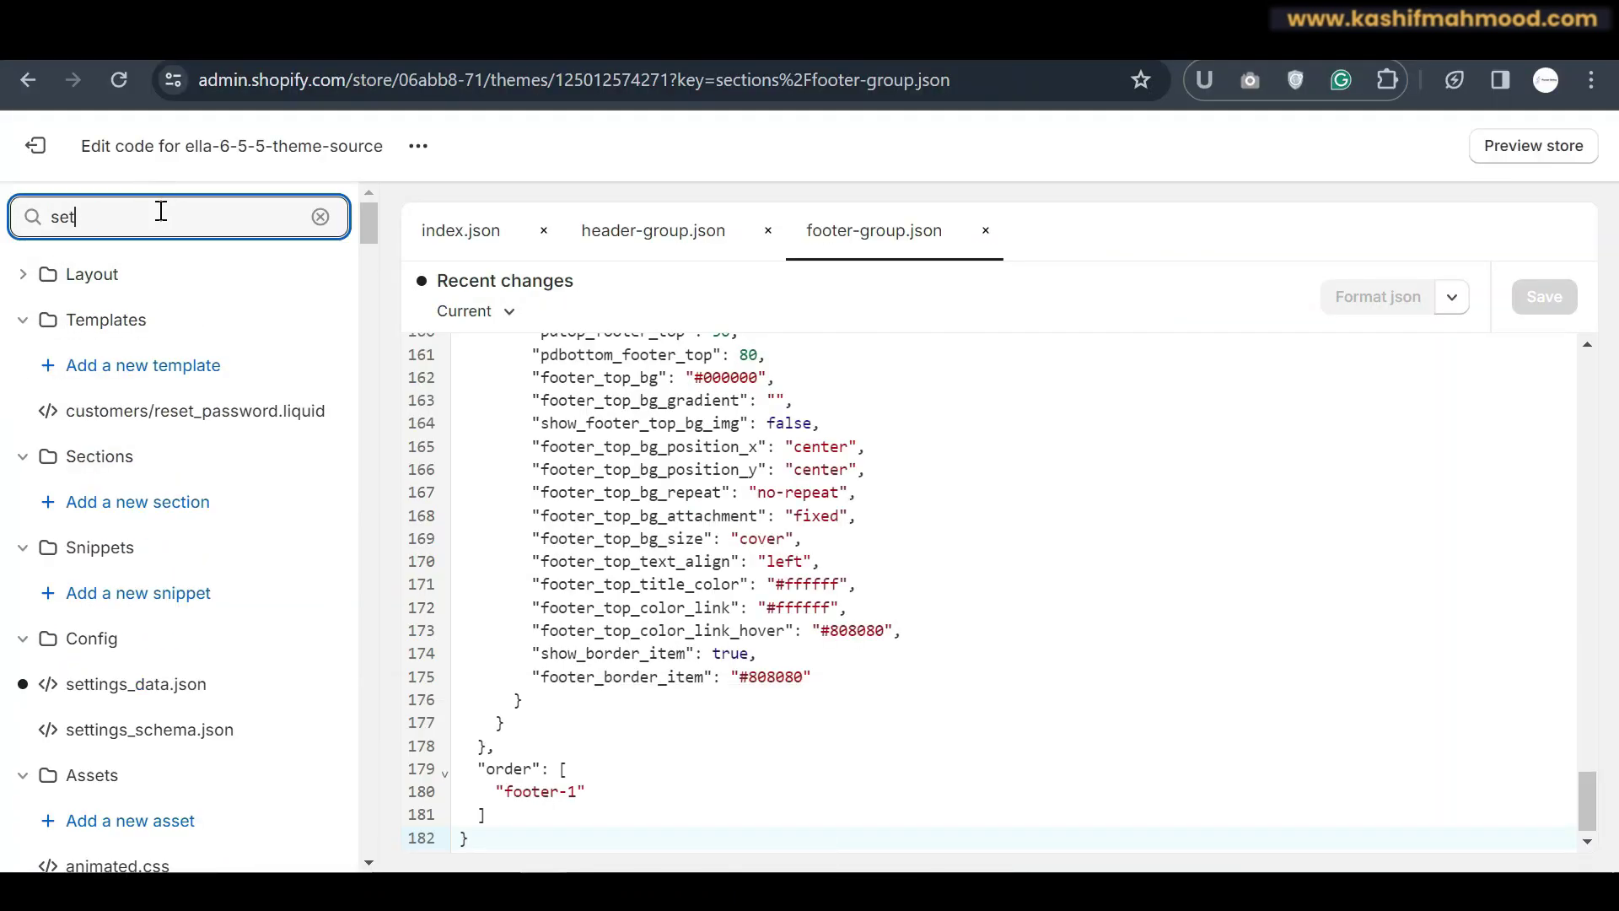
type("tt")
left_click(152, 591)
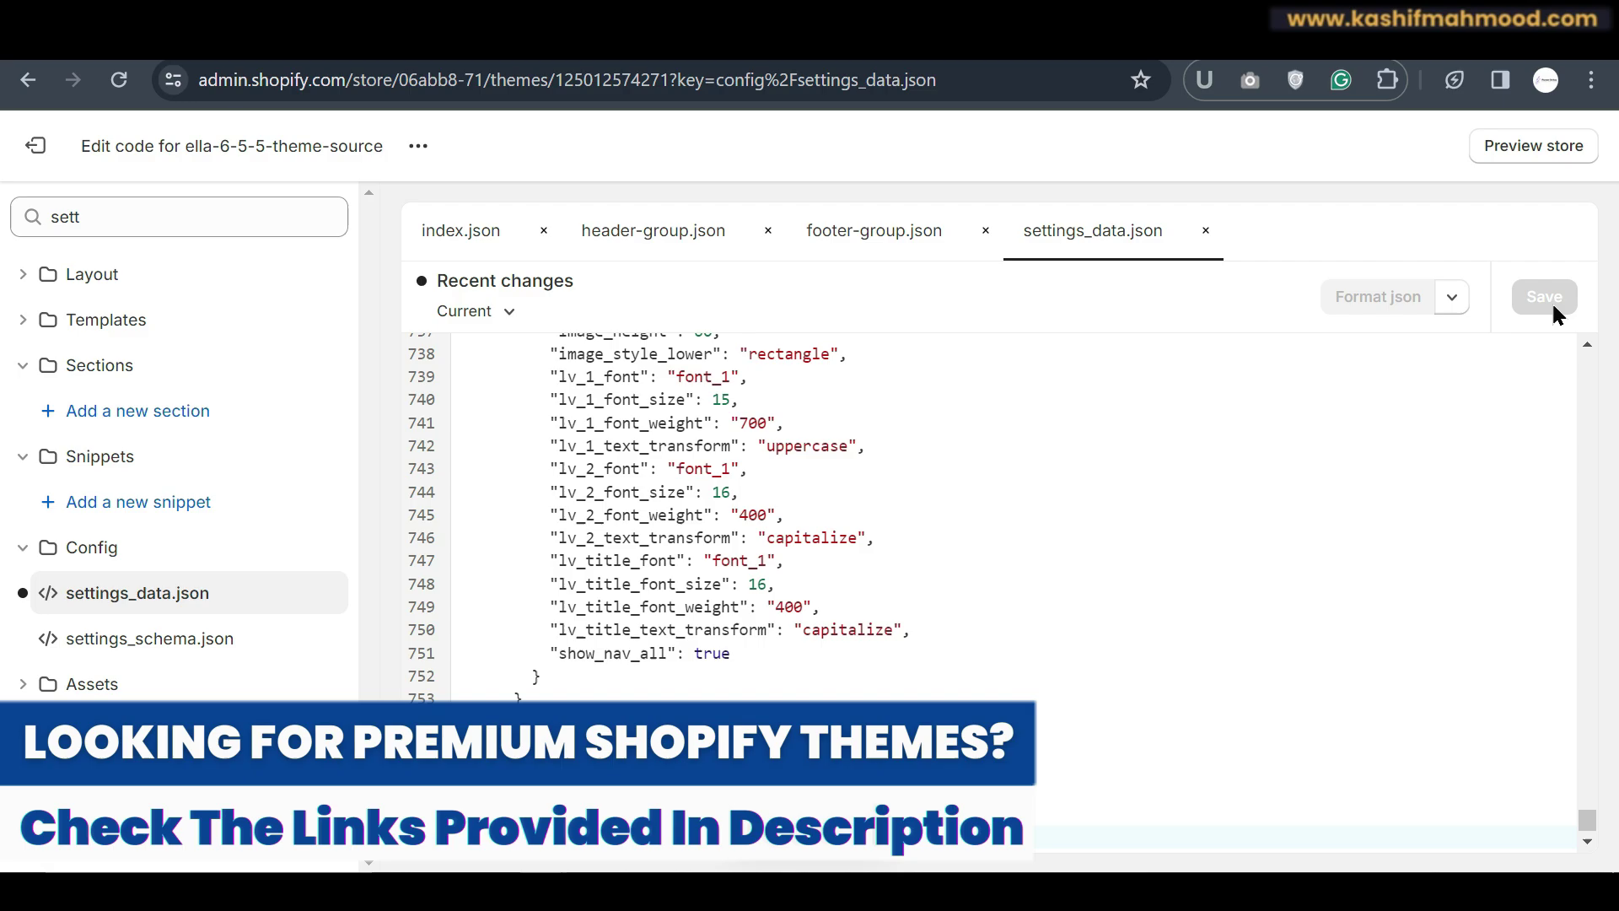
left_click(1533, 145)
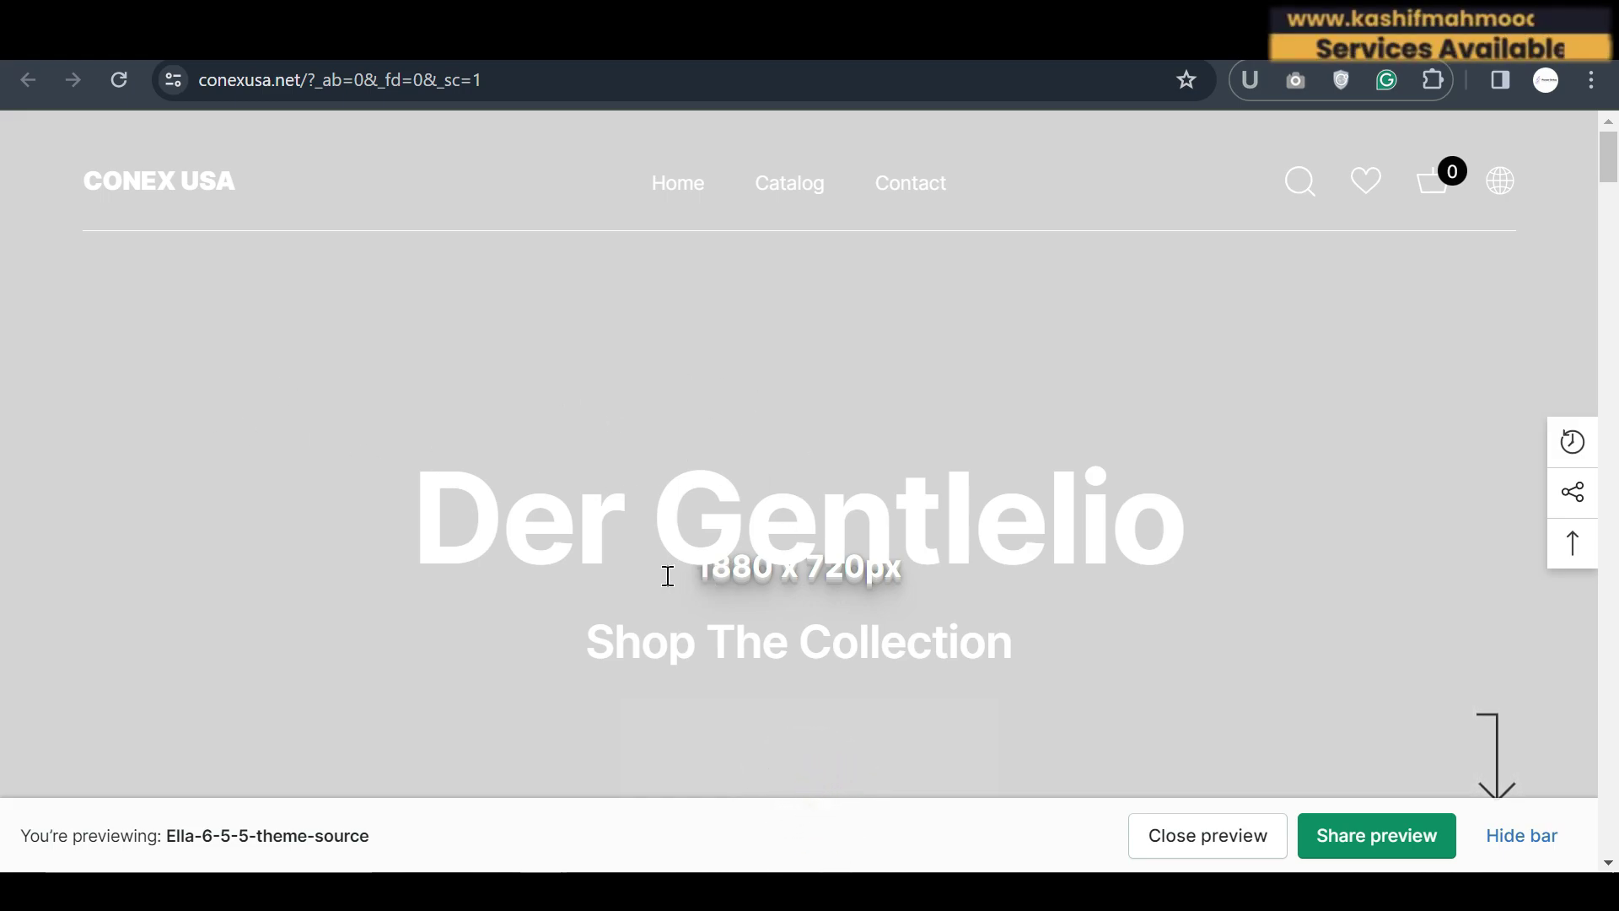
Scroll the Menswear preview past the ELLA intro, Milancelos banner and Clearance Sale block to AS SEEN ON
left_click_drag(691, 575, 903, 578)
left_click(916, 582)
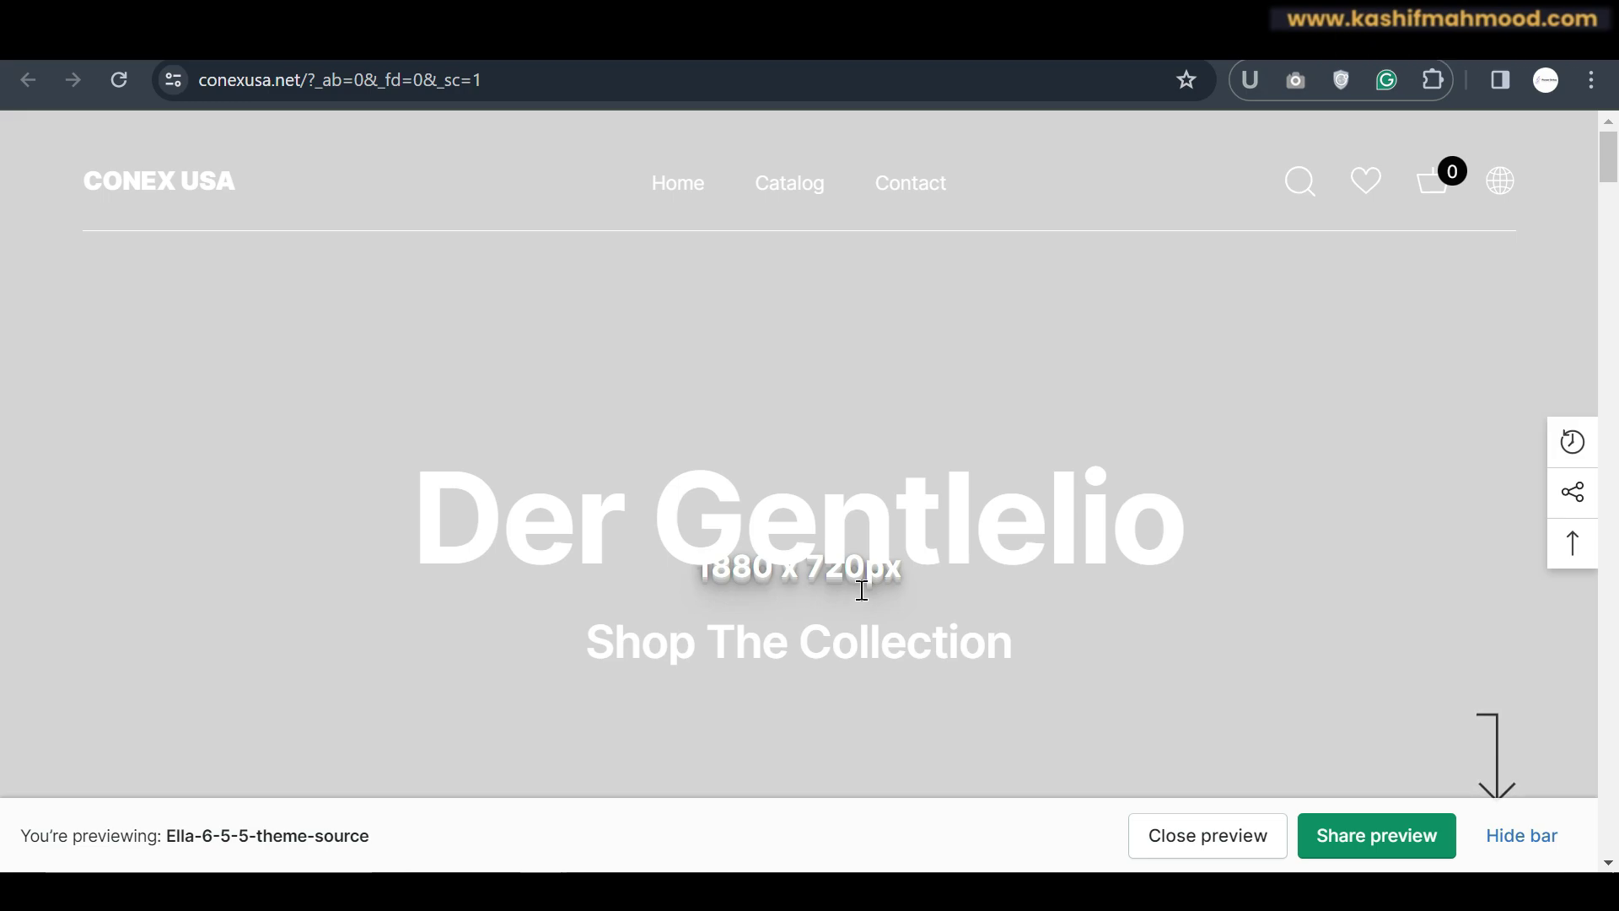
scroll(861, 588, "down", 10)
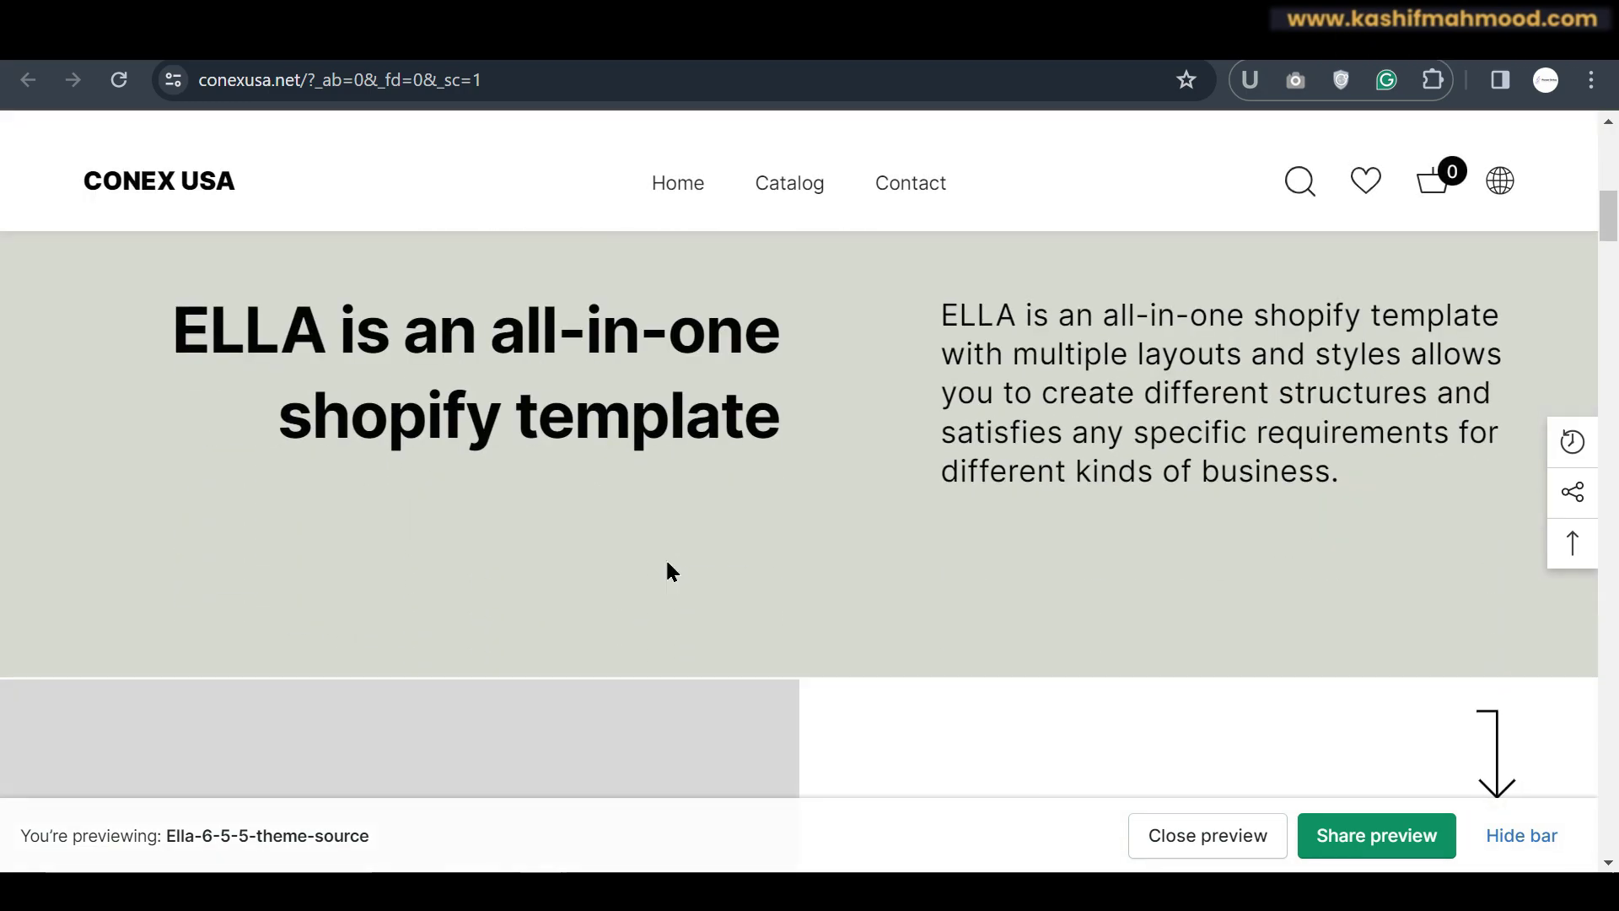
scroll(742, 525, "down", 5)
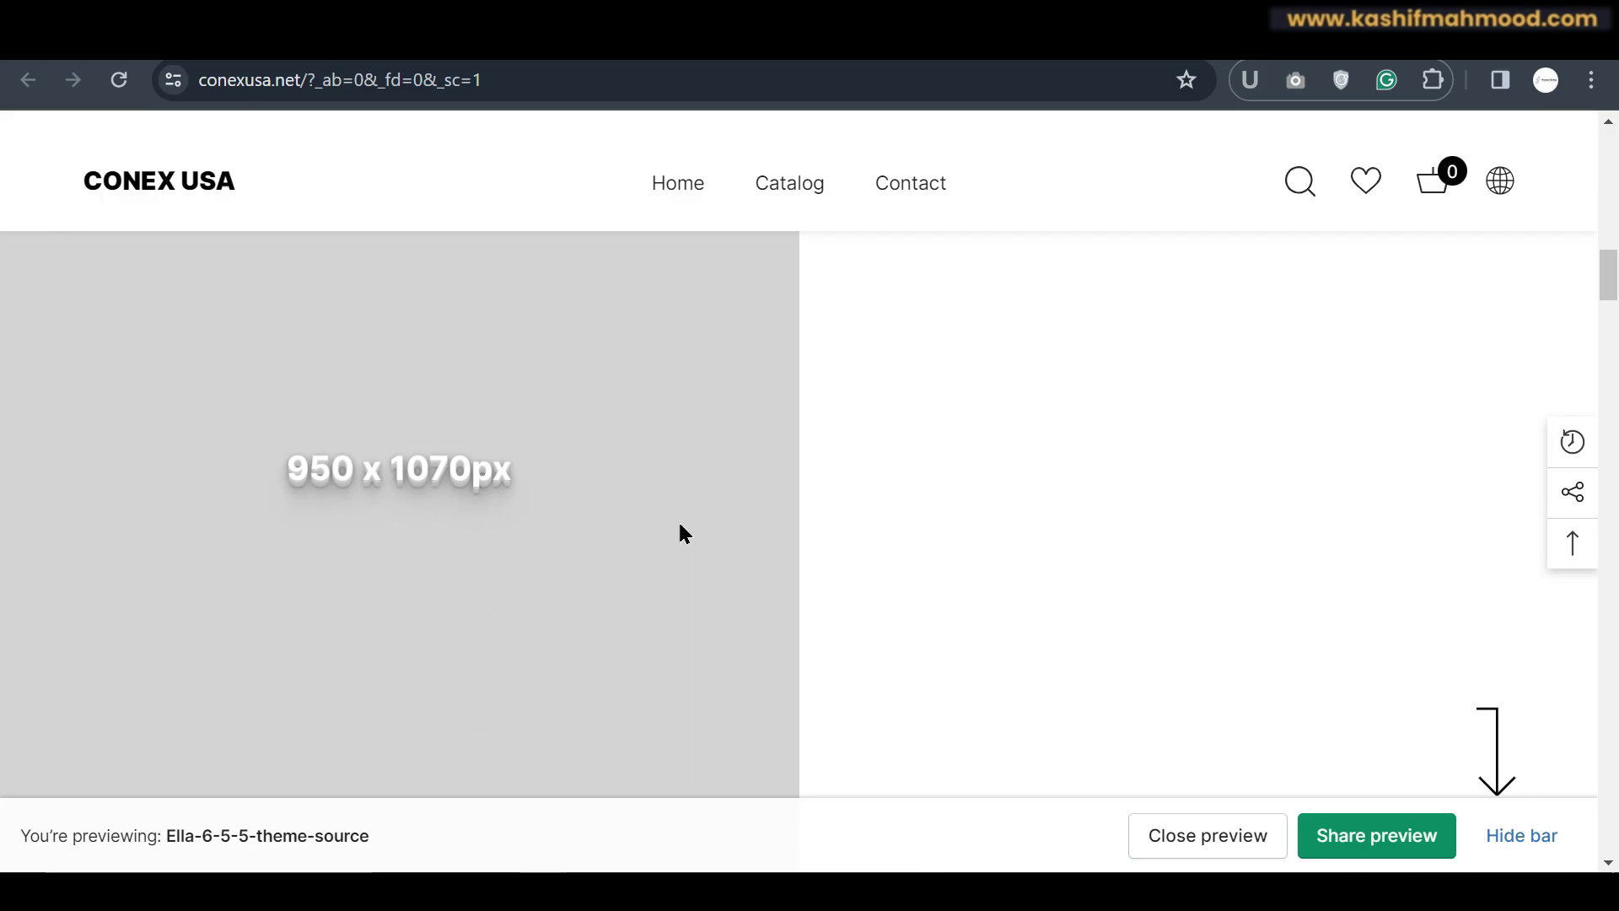
left_click_drag(276, 467, 562, 489)
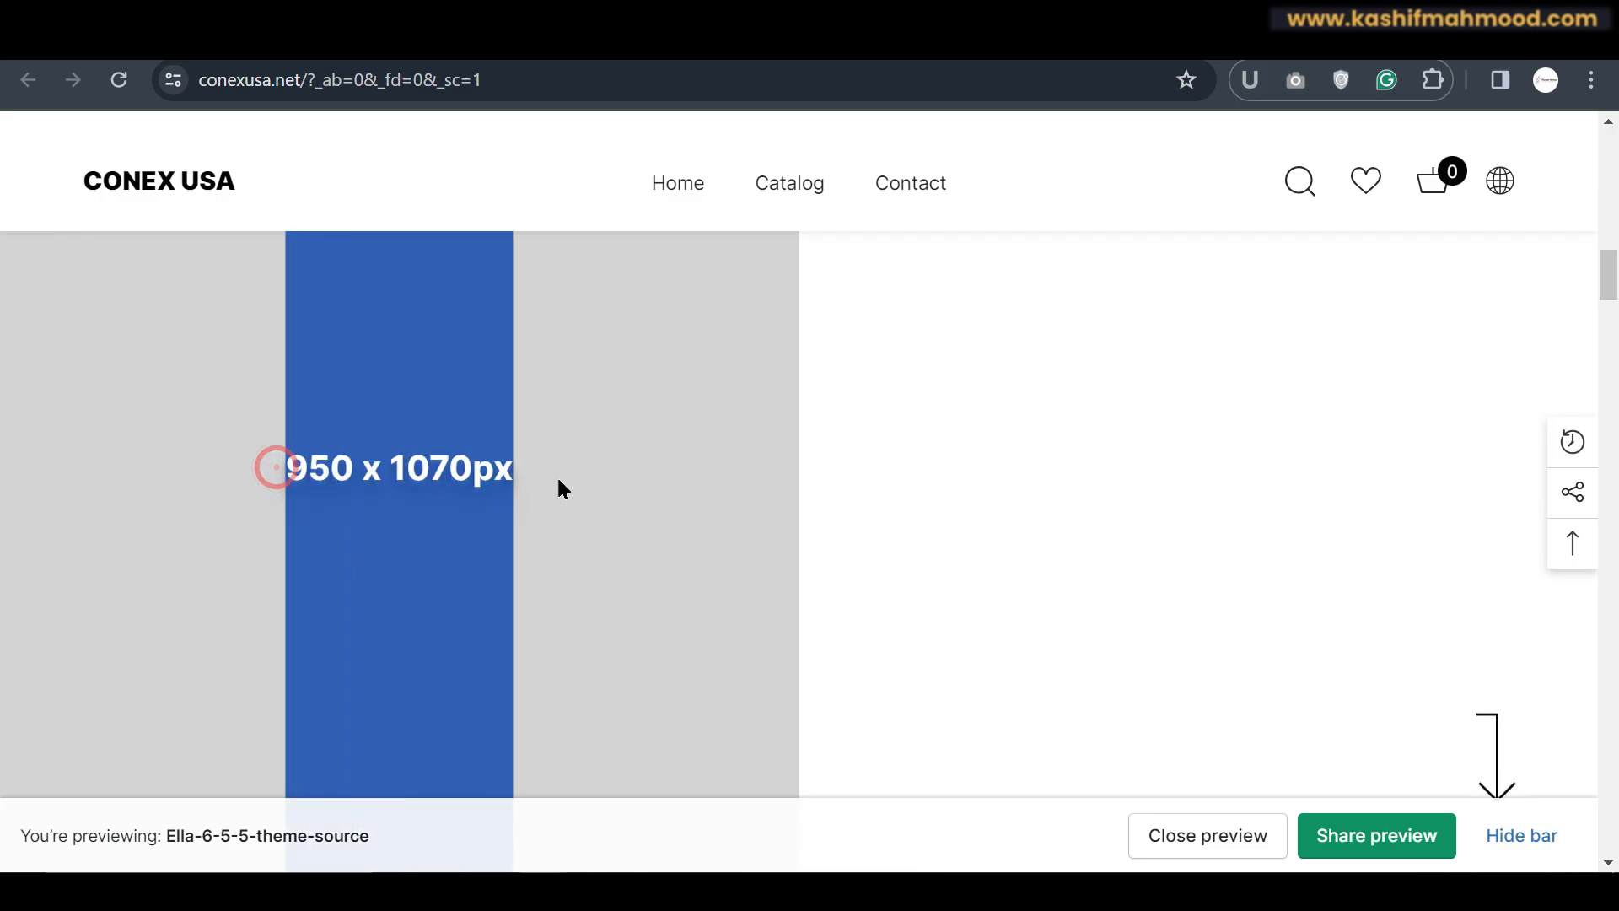
scroll(1003, 529, "down", 5)
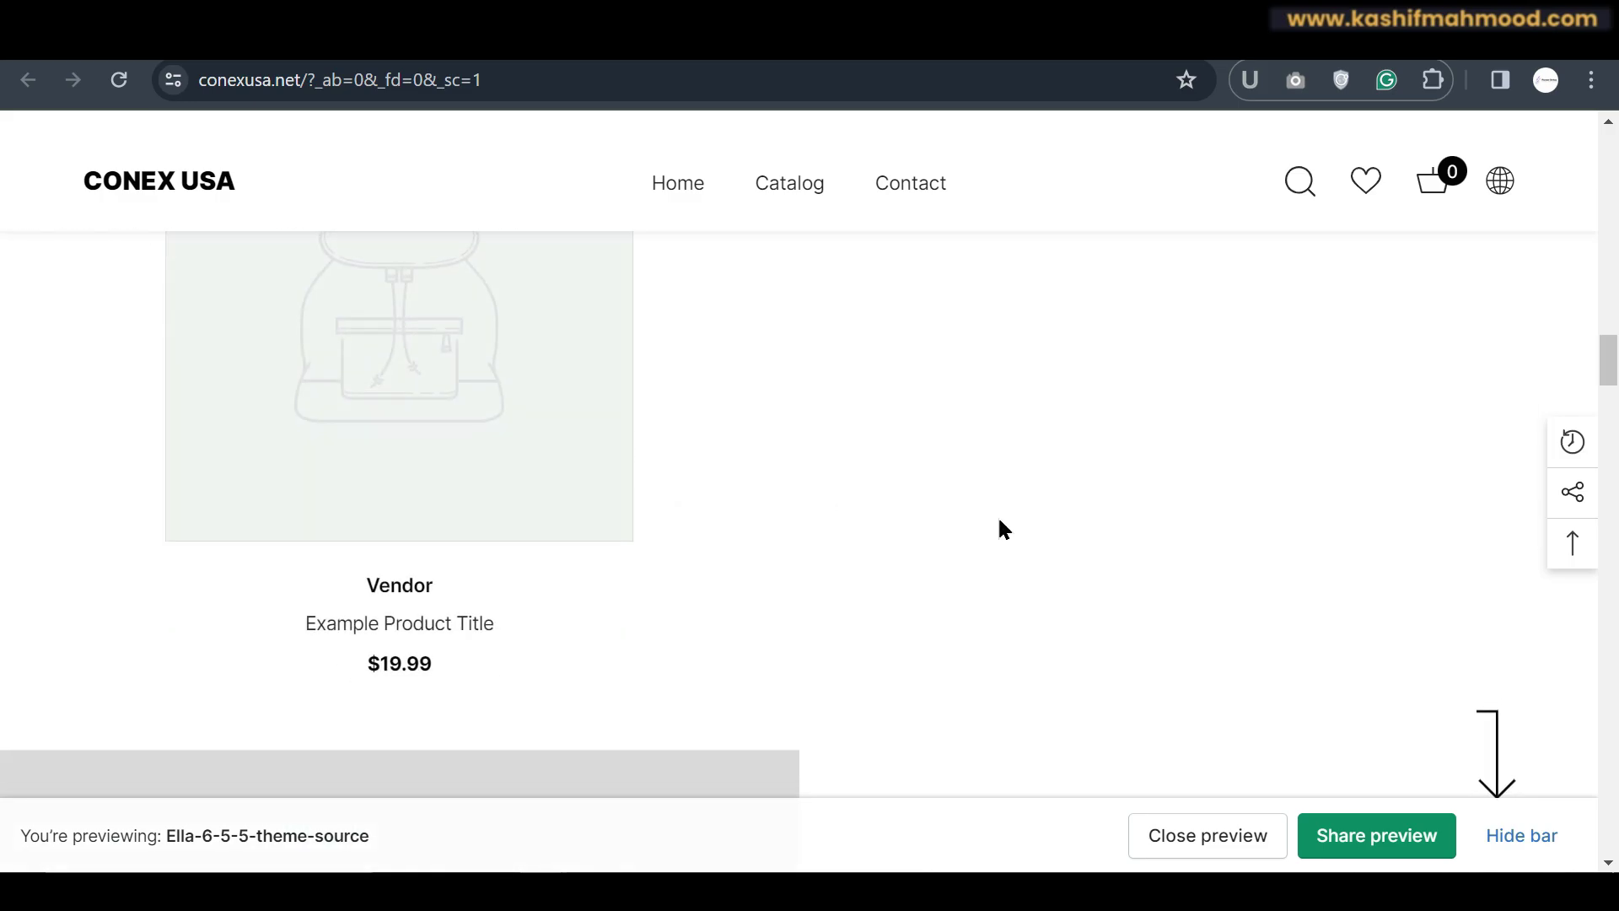
scroll(1004, 529, "down", 10)
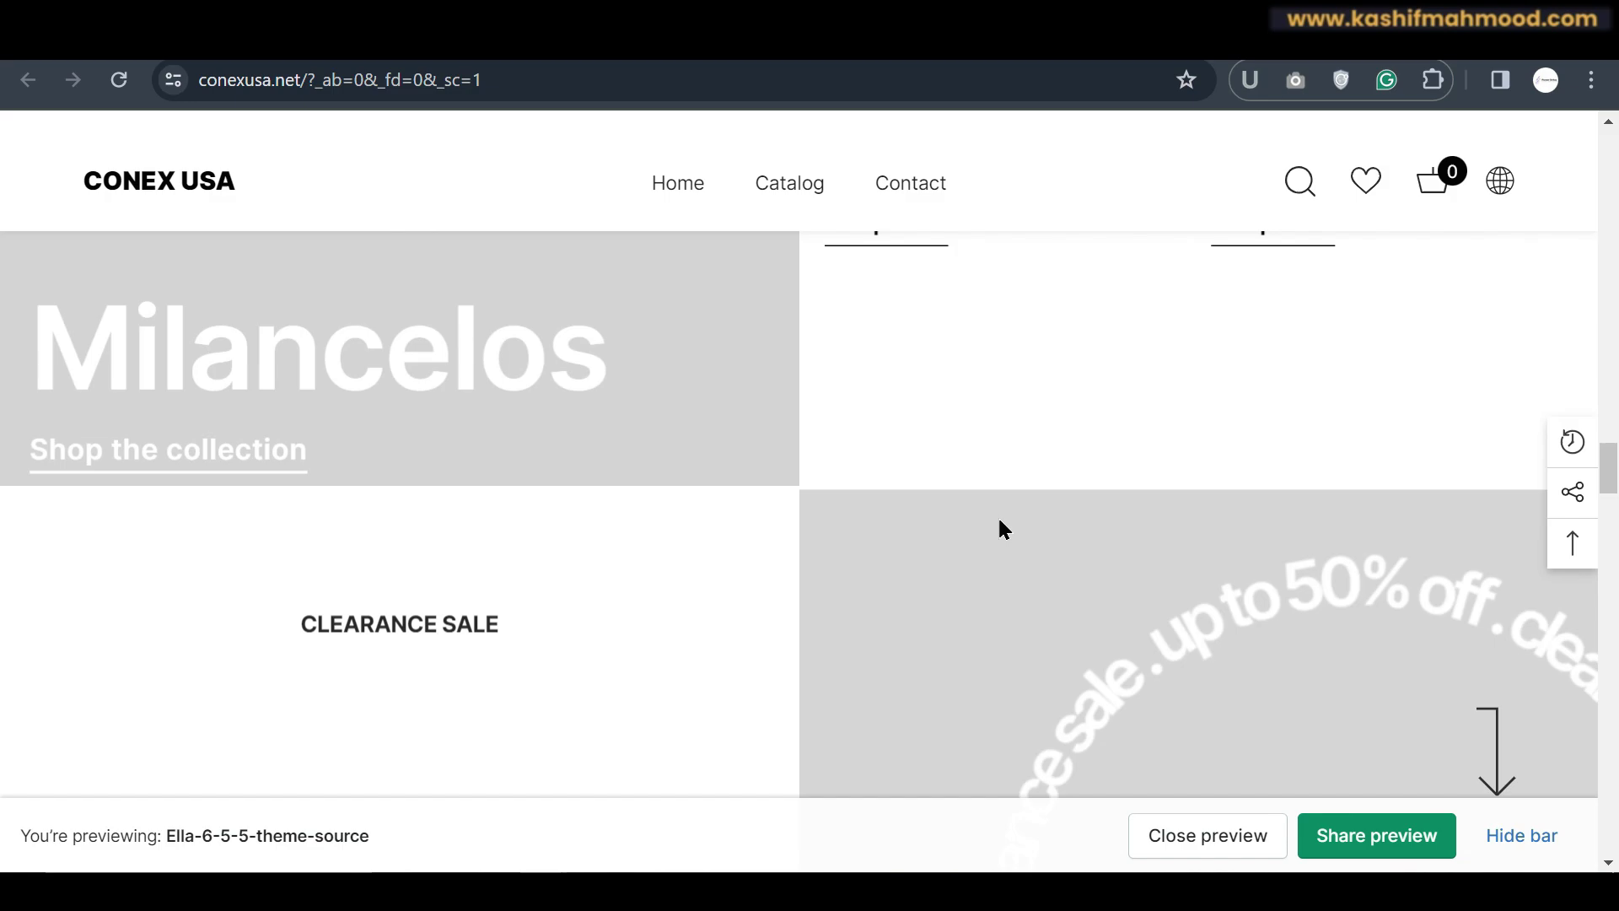
scroll(571, 479, "down", 10)
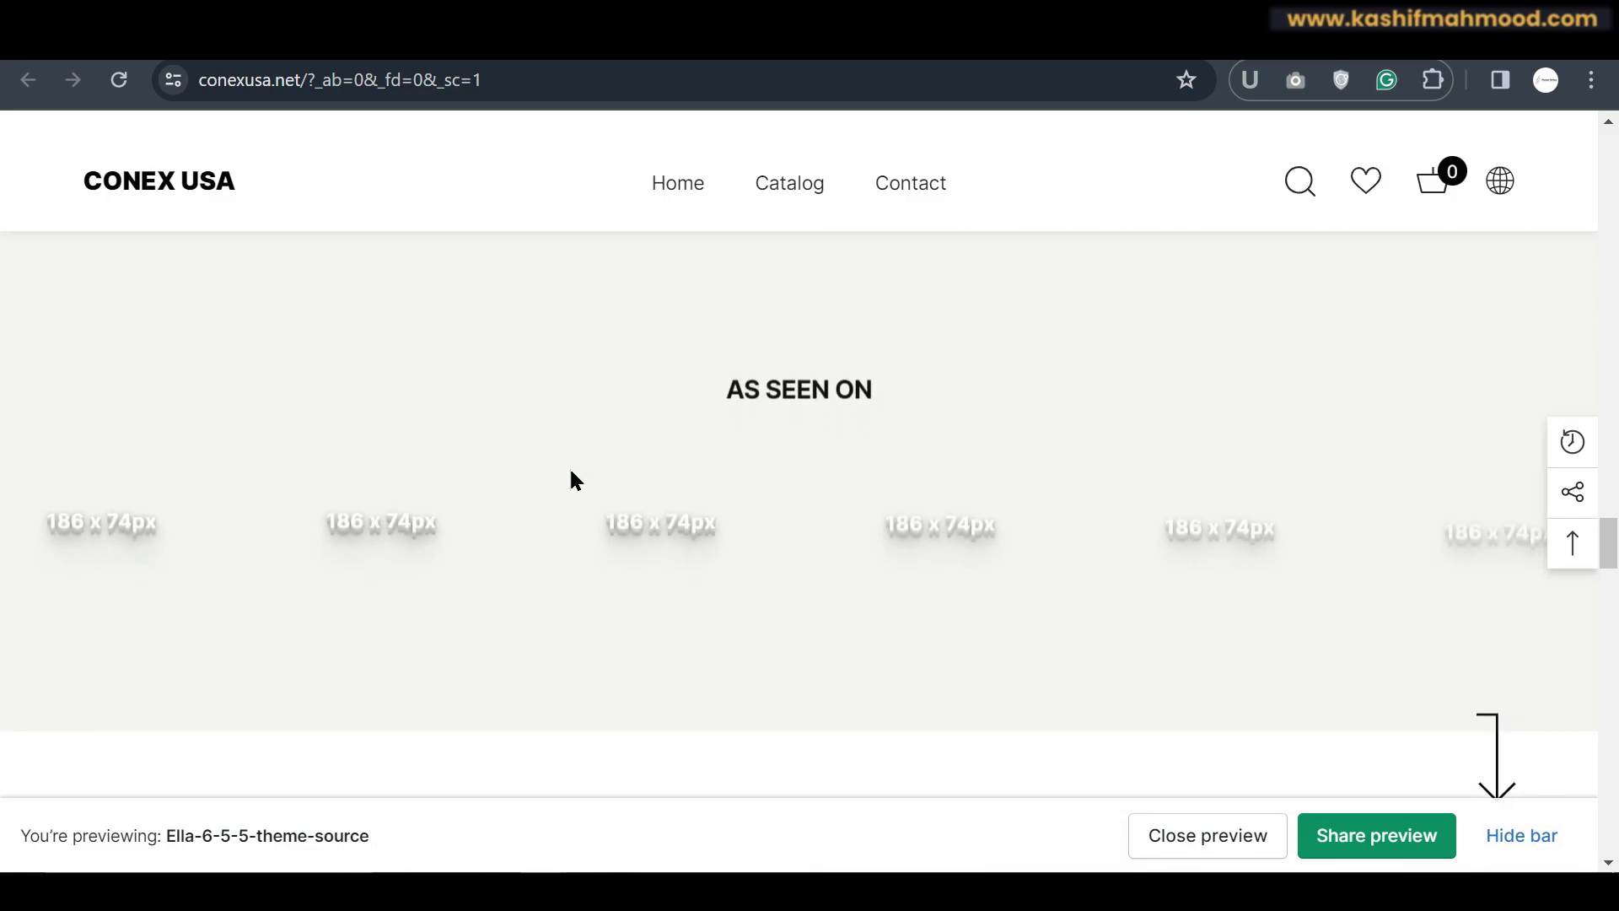